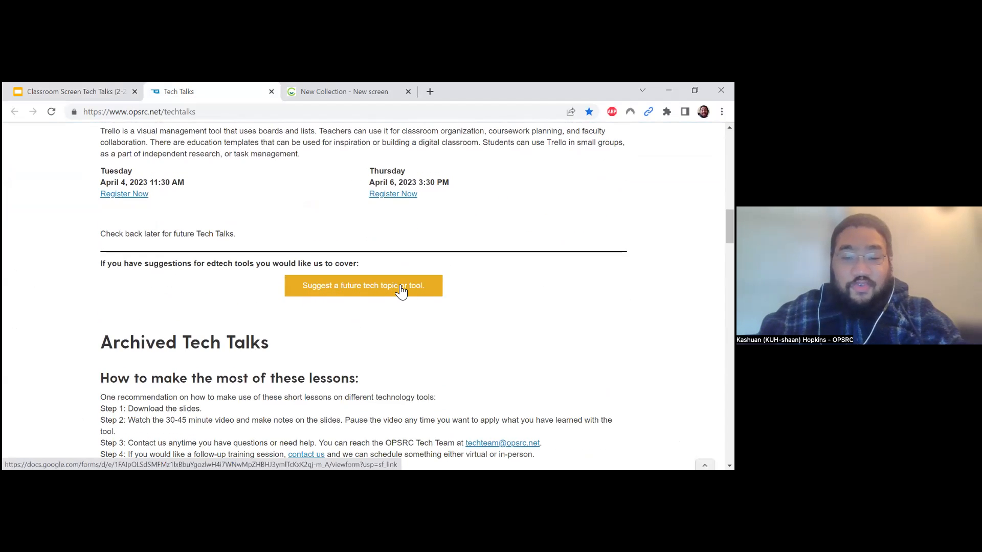
# Review the archived Tech Talks from Technology Standards to Individual Tech Tools, highlighting the archive heading, and close the Tech Talks page
pyautogui.scroll(-3, 354, 286)
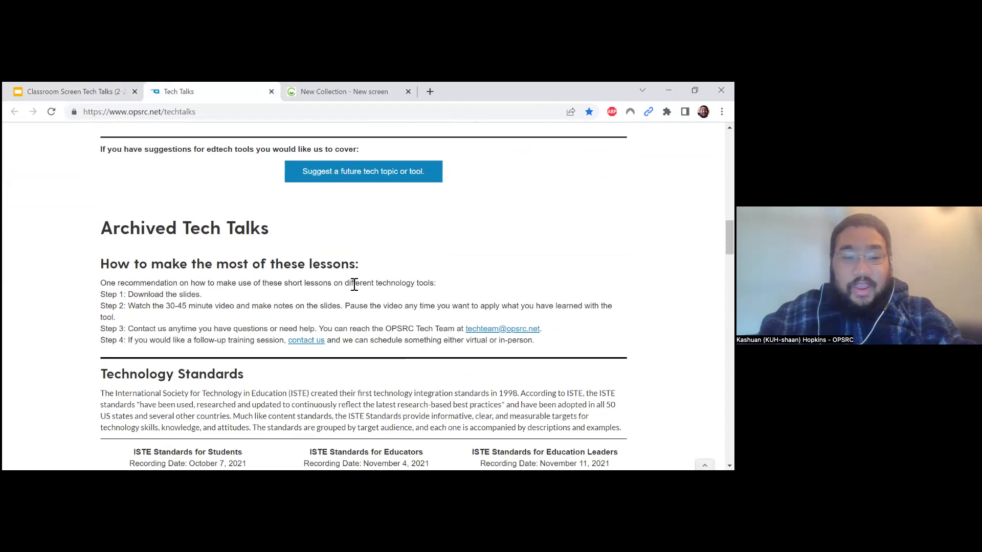
pyautogui.tripleClick(85, 178)
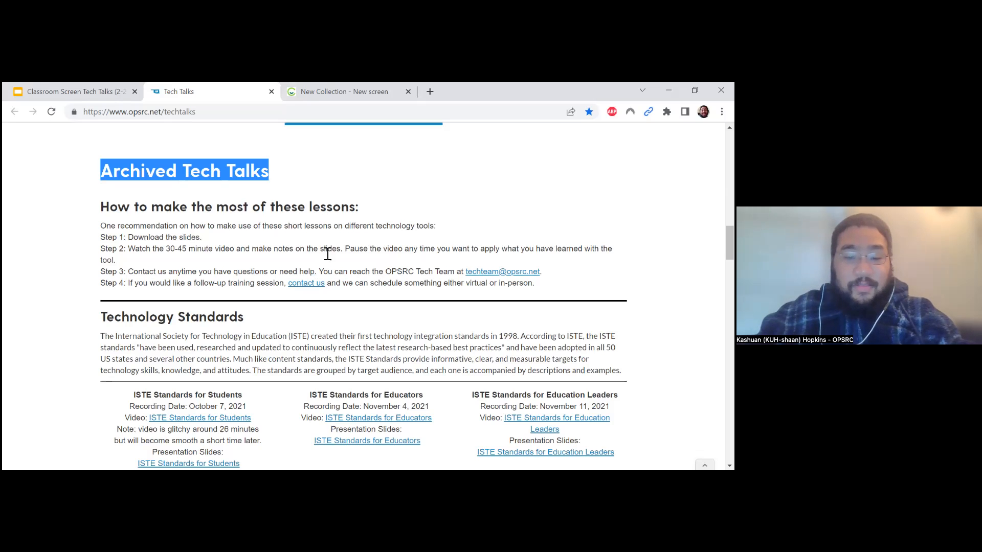
pyautogui.scroll(-2, 328, 255)
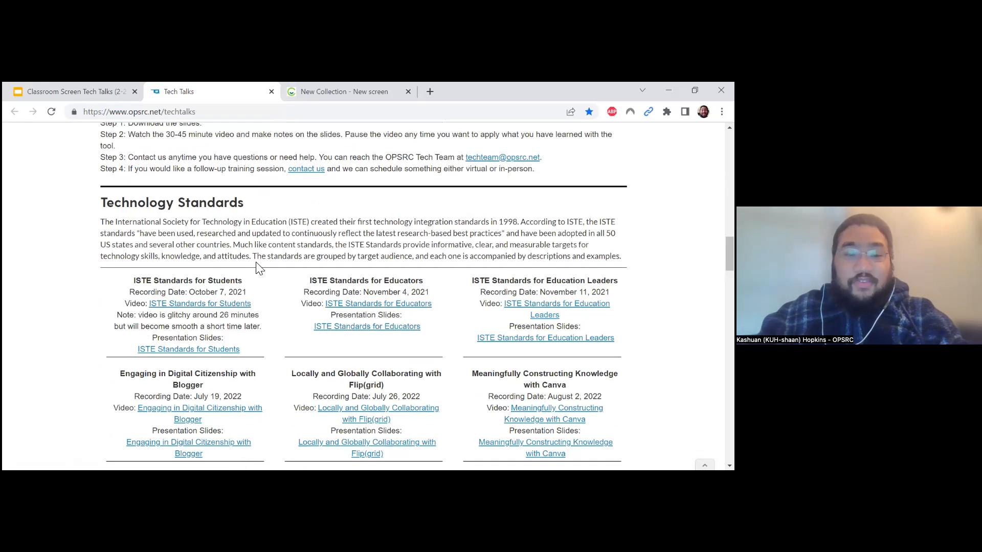
pyautogui.scroll(-10, 258, 267)
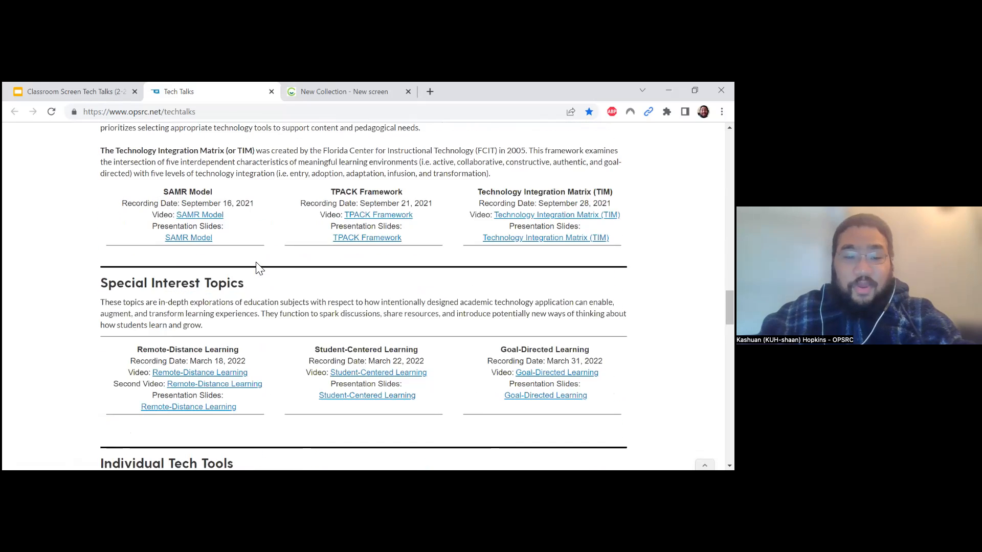
pyautogui.scroll(-2, 260, 267)
pyautogui.scroll(-2, 260, 268)
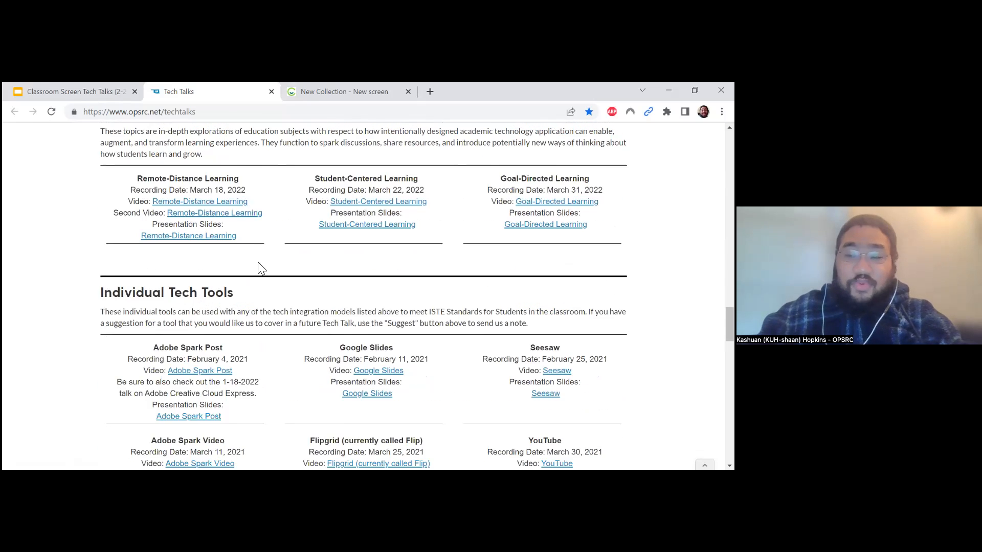
pyautogui.scroll(-1, 260, 268)
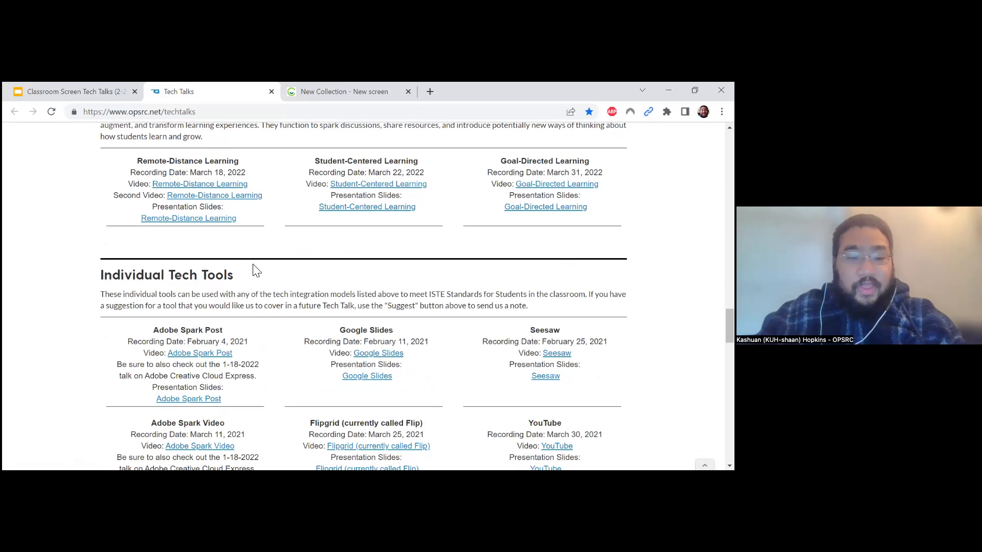
pyautogui.scroll(-8, 258, 269)
pyautogui.scroll(-8, 256, 271)
pyautogui.scroll(14, 256, 271)
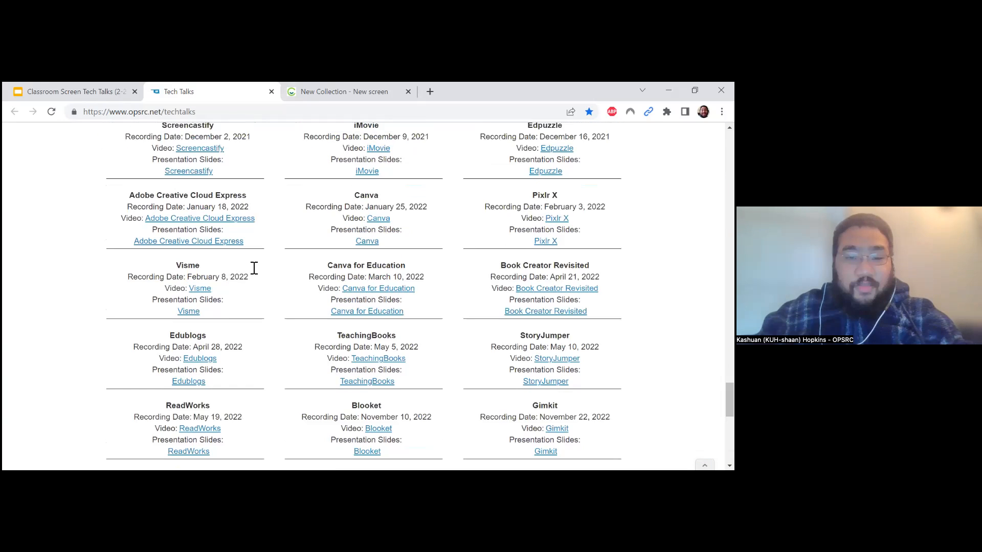
pyautogui.scroll(10, 254, 272)
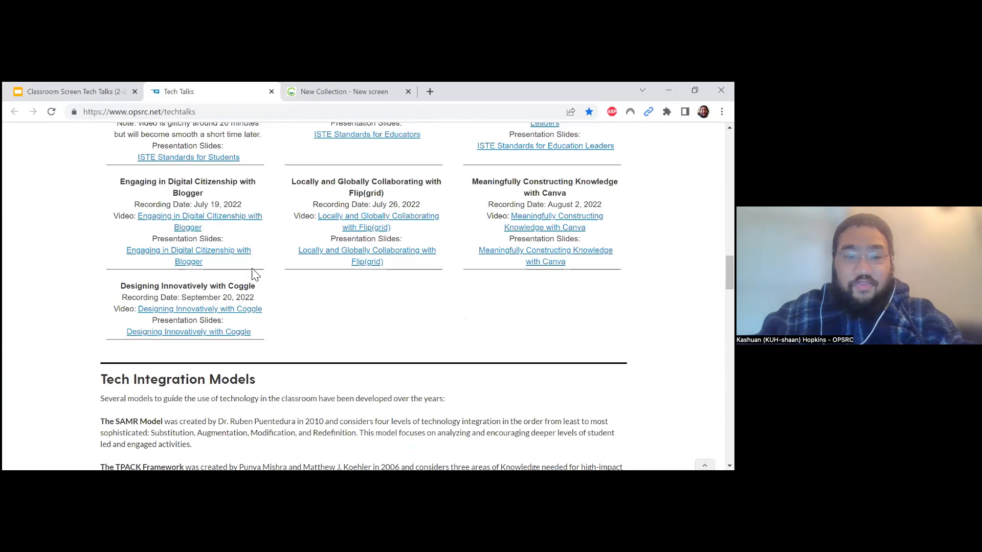
pyautogui.scroll(6, 102, 287)
pyautogui.scroll(6, 87, 278)
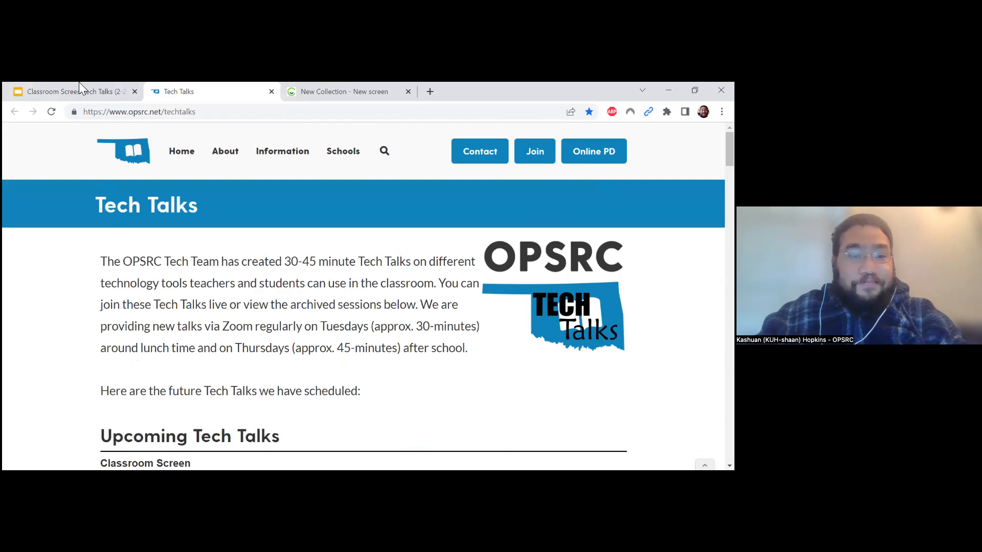
pyautogui.click(272, 93)
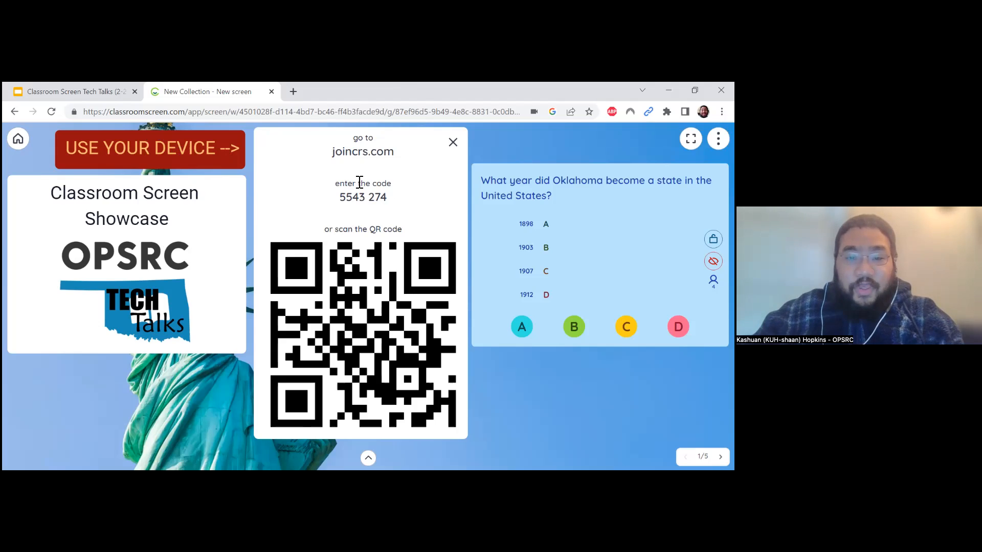
# Highlight the join code for participants and reveal the hidden votes in the Oklahoma statehood poll
pyautogui.moveTo(333, 197); pyautogui.dragTo(388, 199)
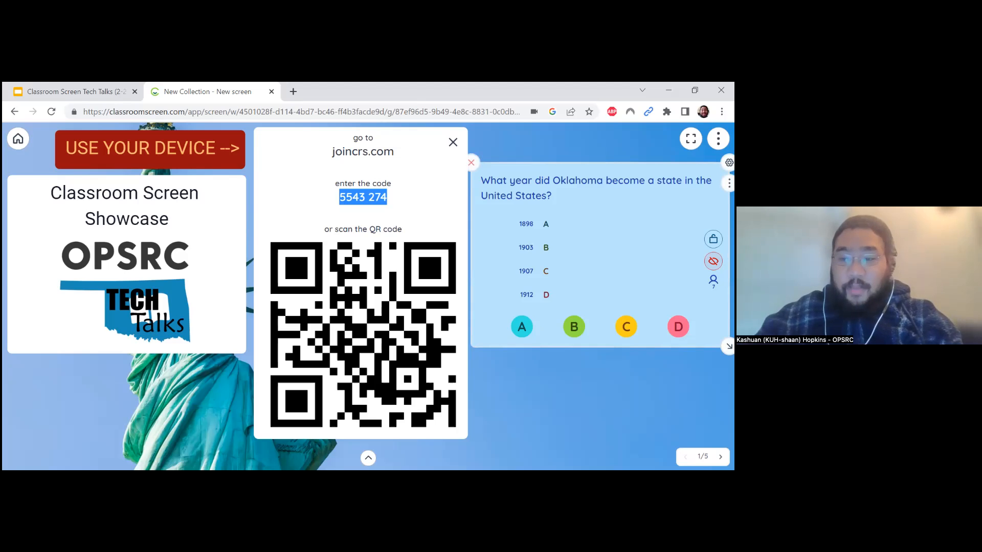
pyautogui.click(713, 261)
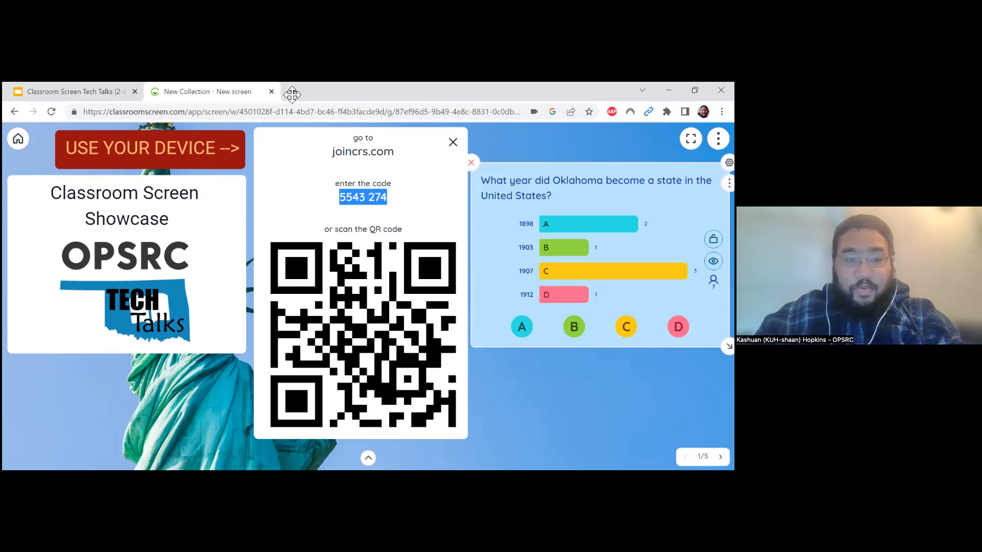
# Look over the available widgets, including the additional ones such as calendar and dice, and hide the widget bar
pyautogui.click(367, 459)
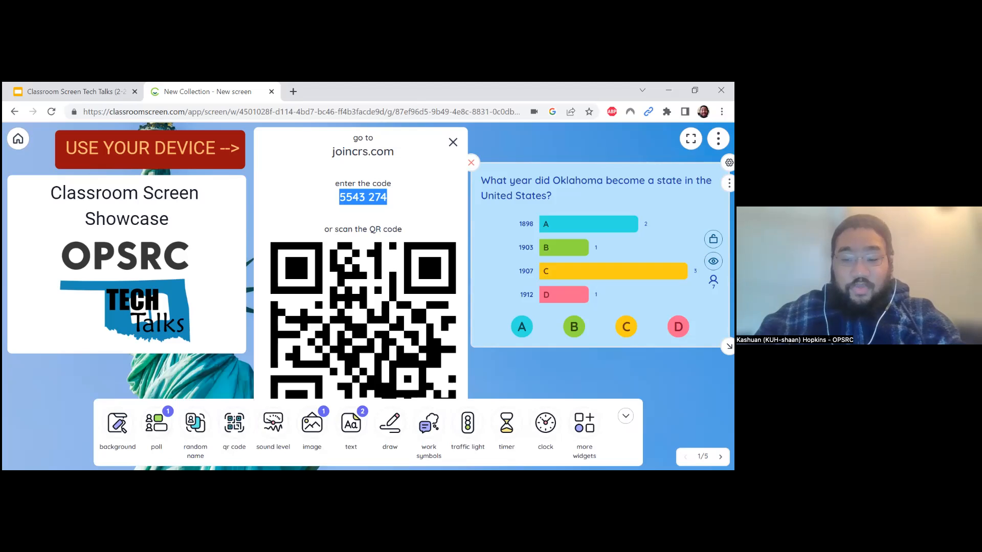
pyautogui.click(584, 424)
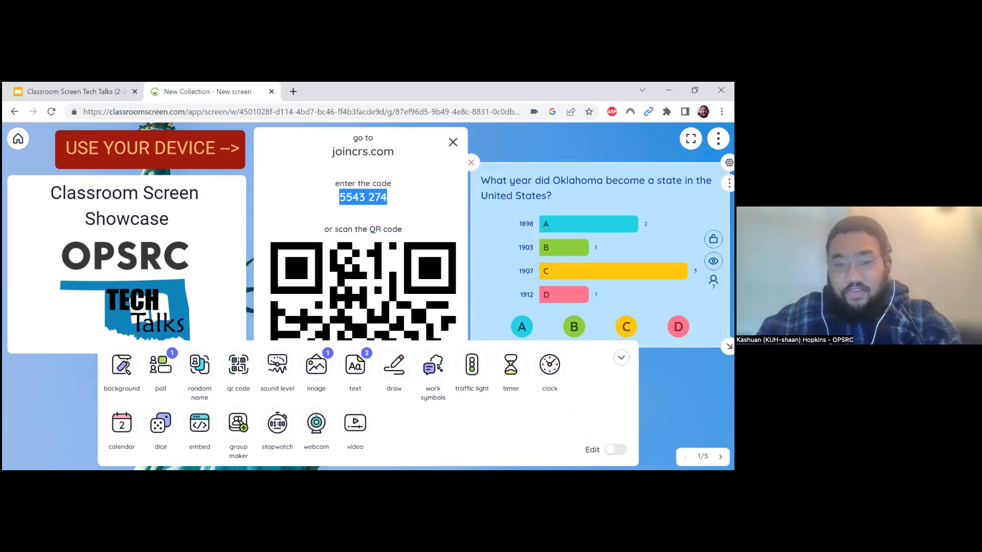
pyautogui.click(641, 358)
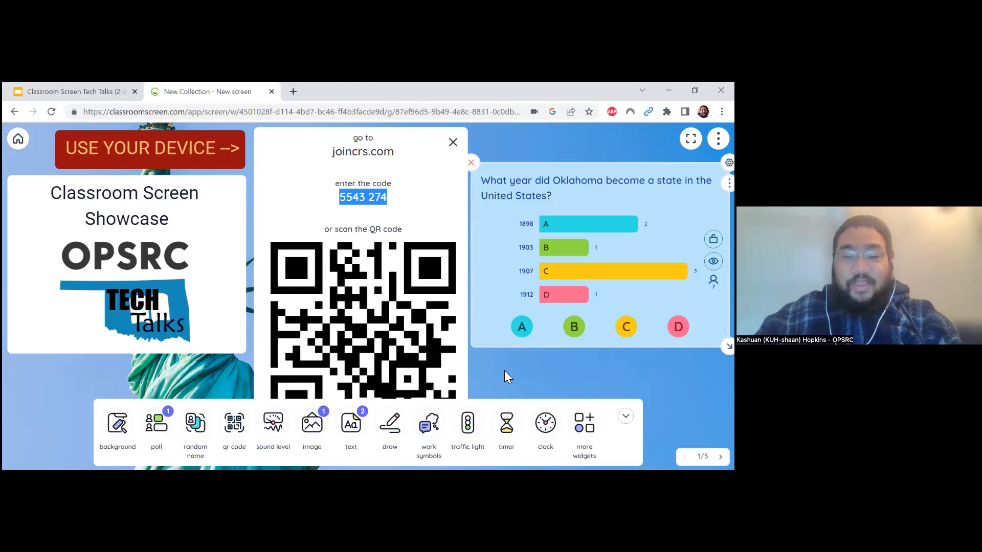
pyautogui.click(523, 381)
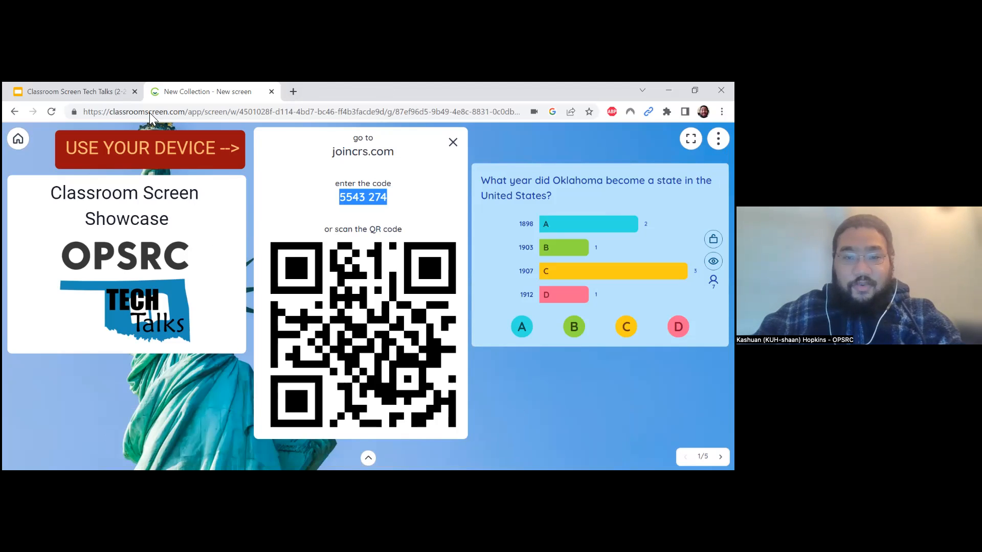
# Switch to the Classroom Screen Tech Talks deck in Google Slides and show the "What Are We Learning?" slide
pyautogui.moveTo(108, 82)
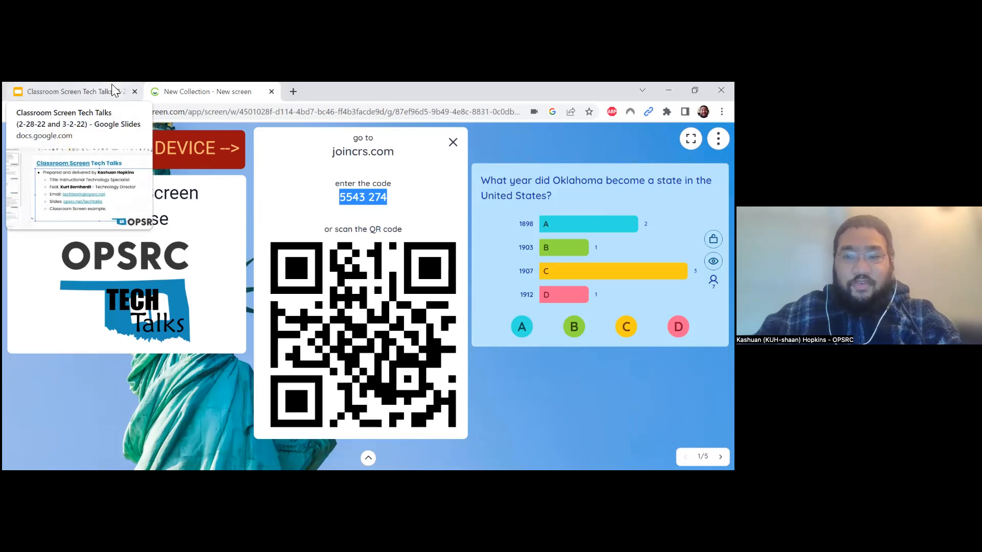
pyautogui.click(111, 86)
pyautogui.click(153, 243)
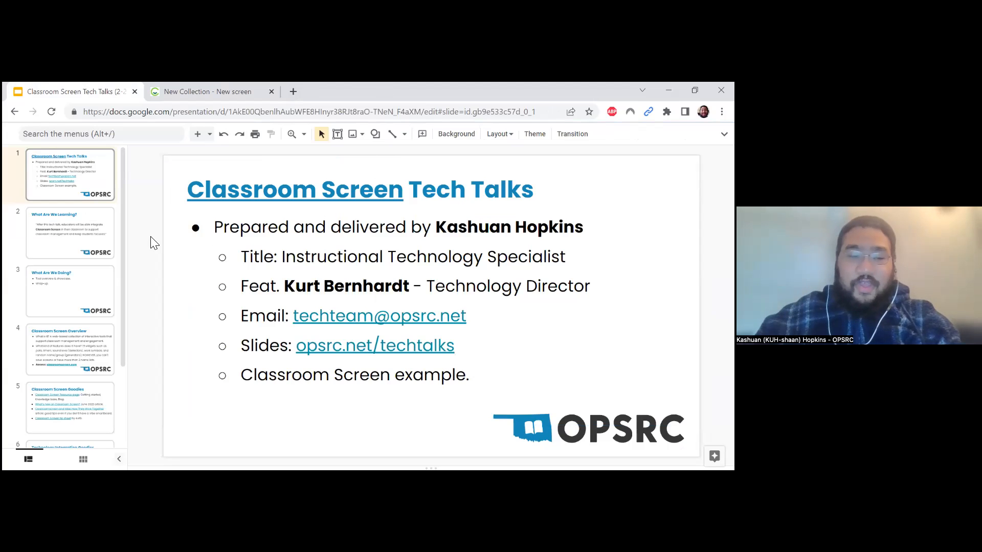
pyautogui.click(100, 248)
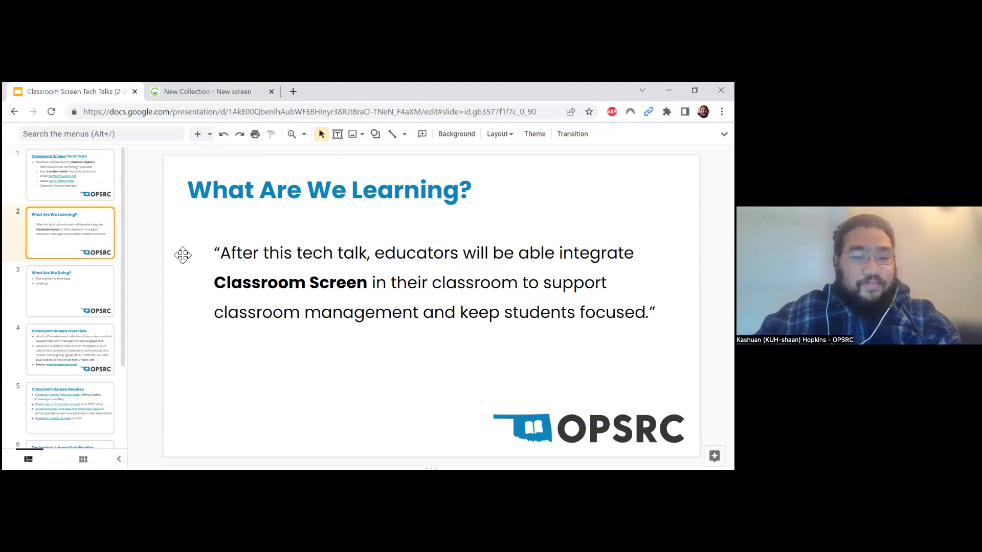
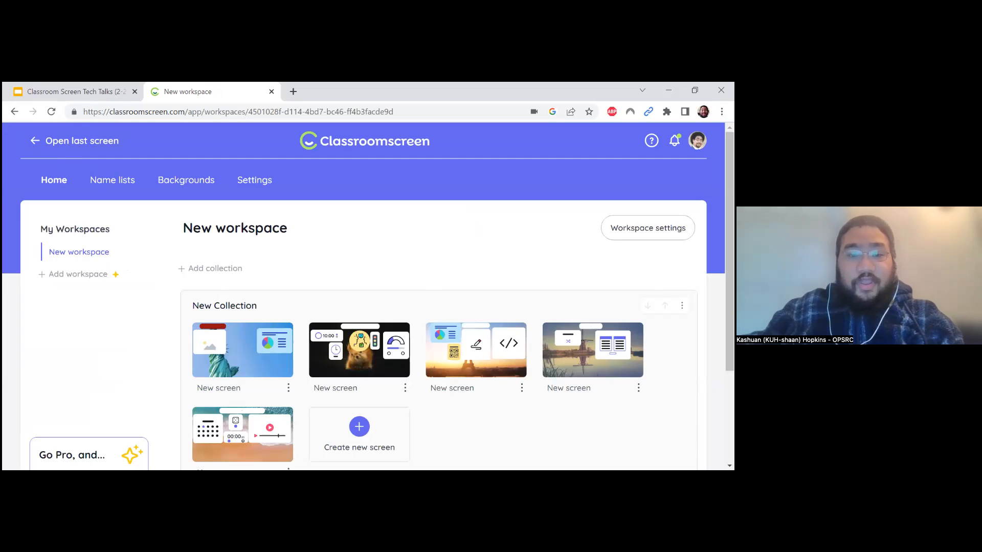
# Try swapping the second and third screens in New Collection, and restore their original order
pyautogui.click(448, 223)
pyautogui.click(370, 252)
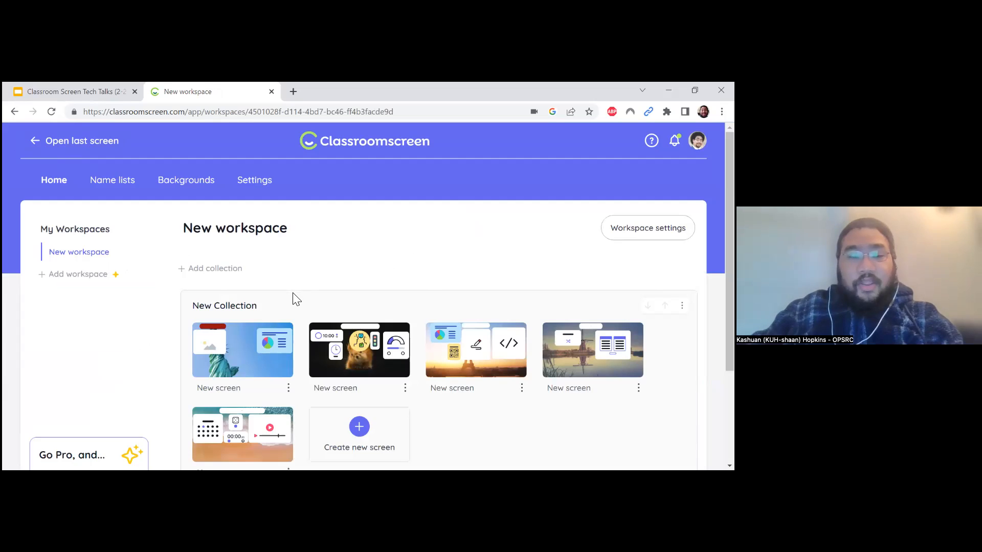
pyautogui.scroll(-1, 295, 297)
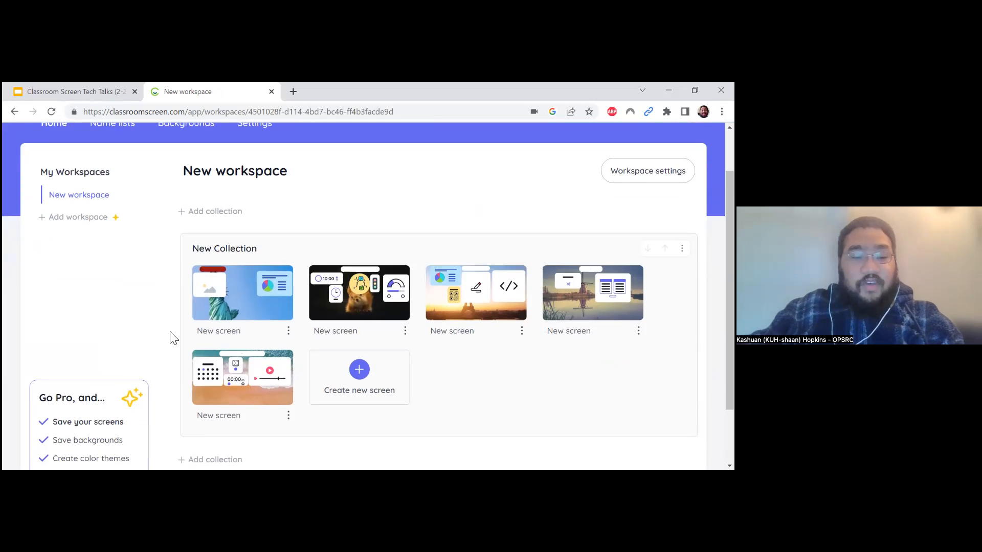
pyautogui.scroll(1, 61, 307)
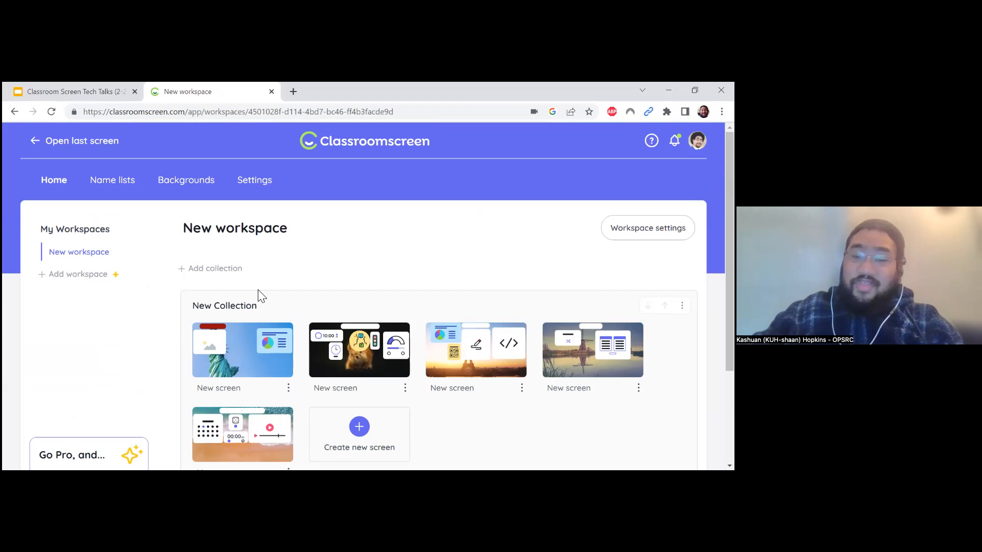
pyautogui.scroll(-1, 276, 274)
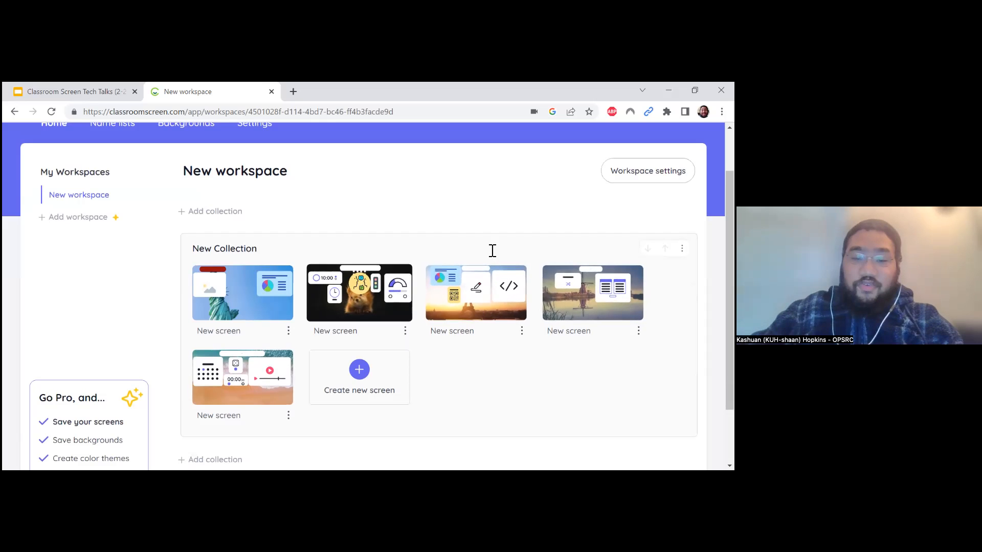
pyautogui.moveTo(435, 296); pyautogui.dragTo(368, 295)
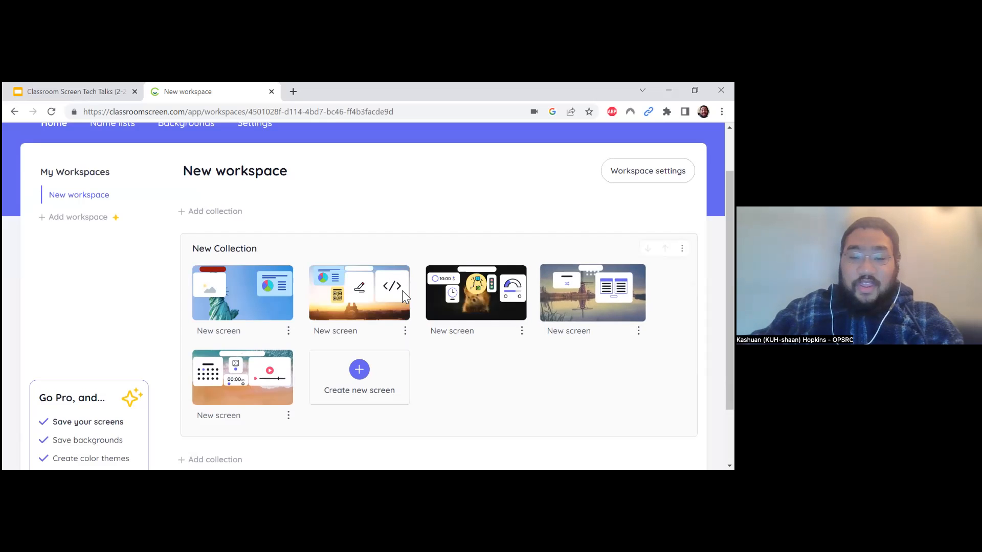
pyautogui.moveTo(451, 296); pyautogui.dragTo(485, 294)
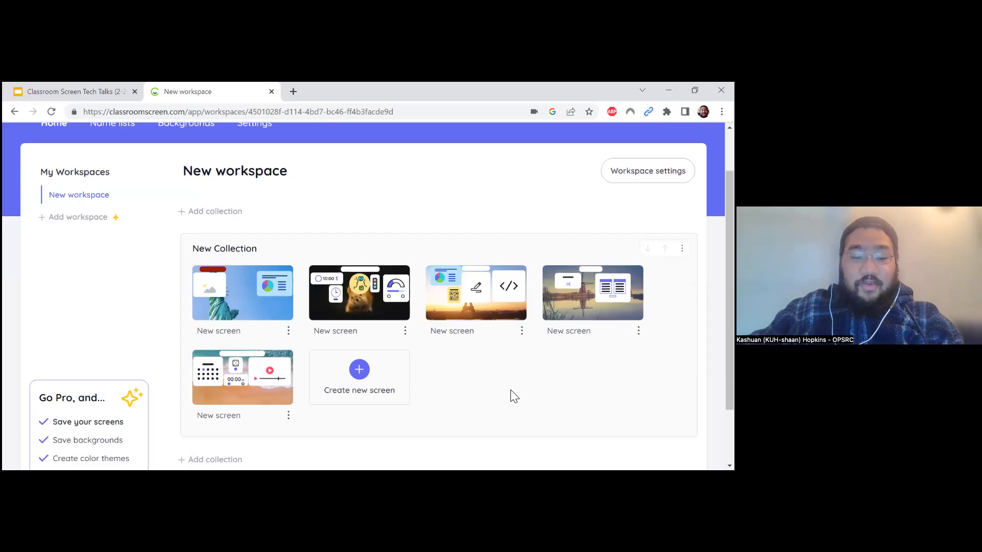
# Examine the OPSRC list among the saved name lists and return to the workspace overview
pyautogui.scroll(-1, 510, 393)
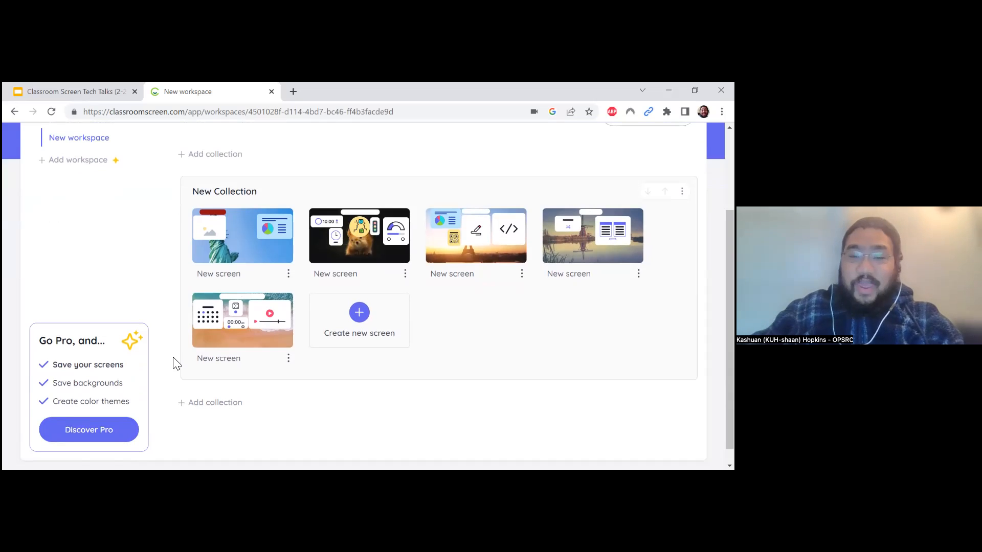
pyautogui.scroll(3, 176, 363)
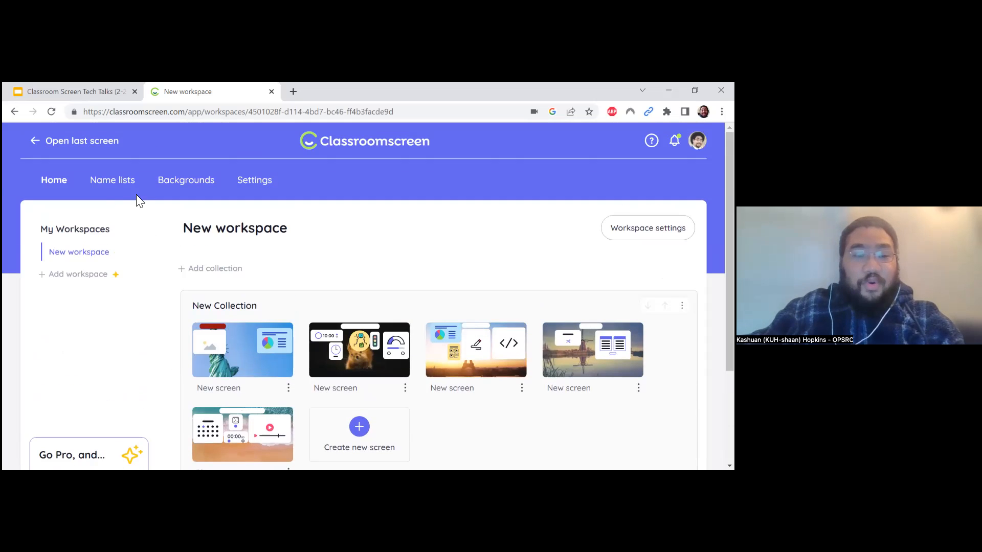
pyautogui.click(113, 186)
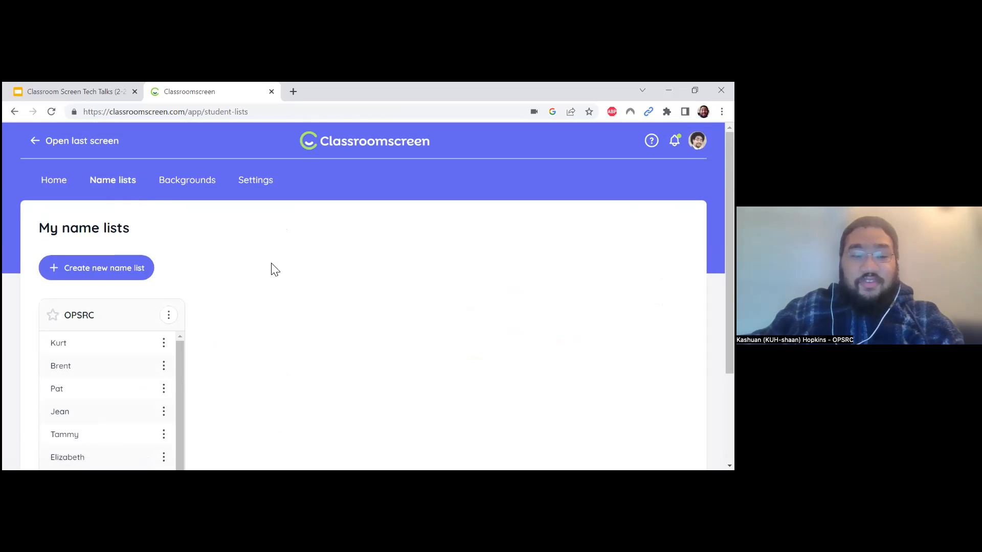
pyautogui.scroll(-1, 275, 269)
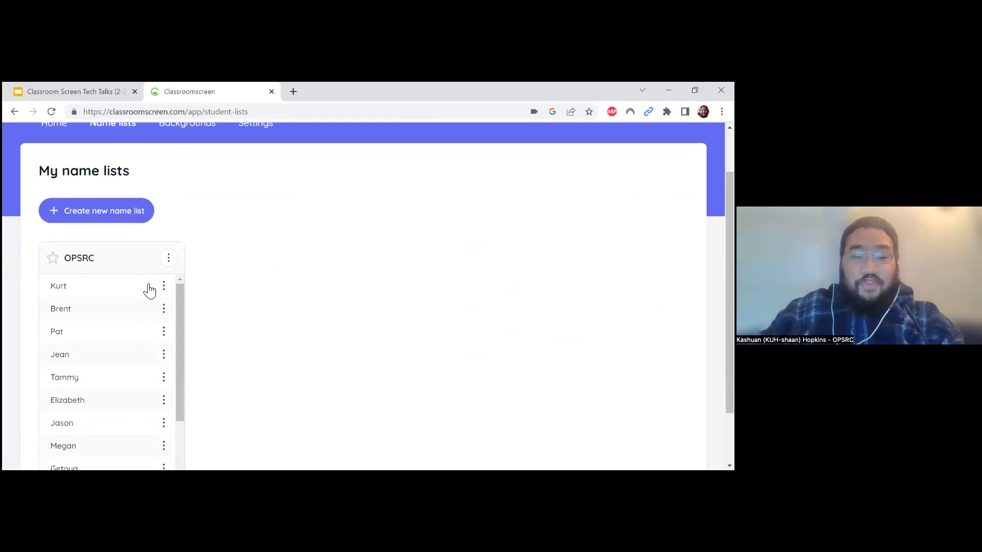
pyautogui.scroll(1, 300, 320)
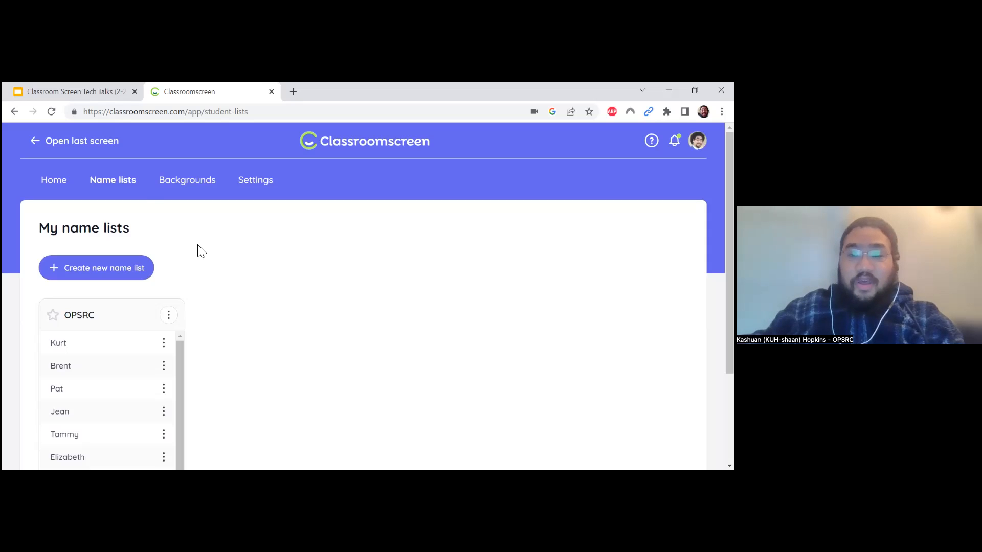
pyautogui.click(62, 188)
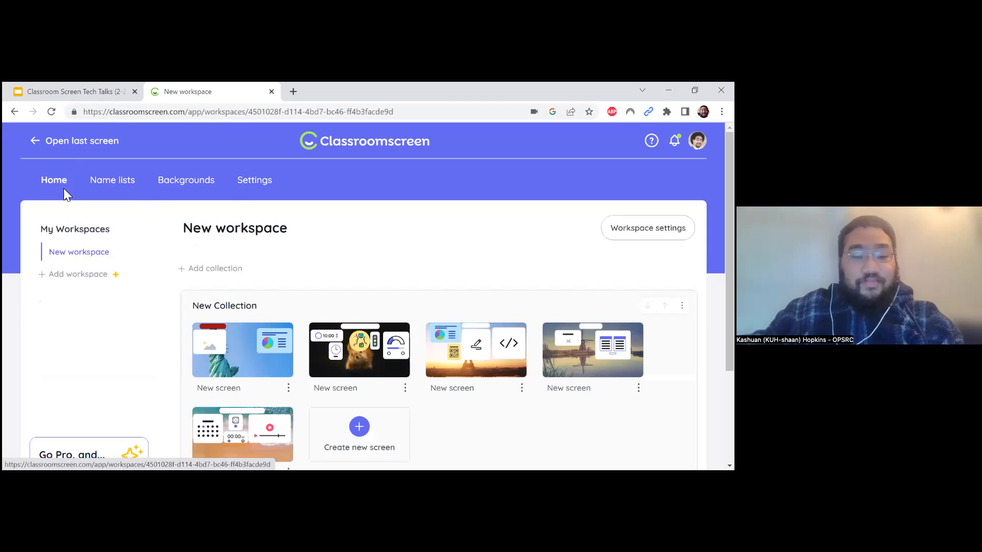
# Open the Statue of Liberty screen from New Collection and bring up its widgets
pyautogui.click(372, 242)
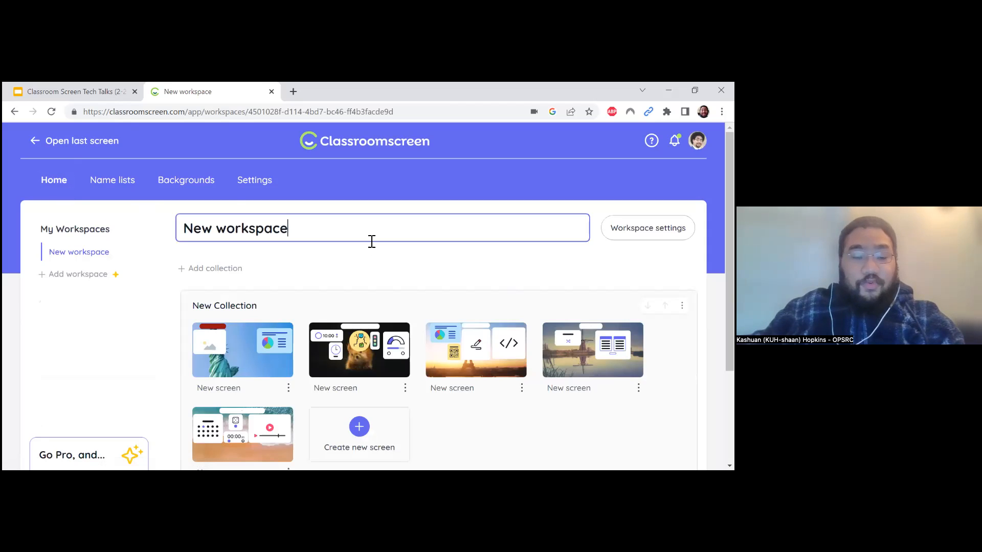
pyautogui.click(260, 350)
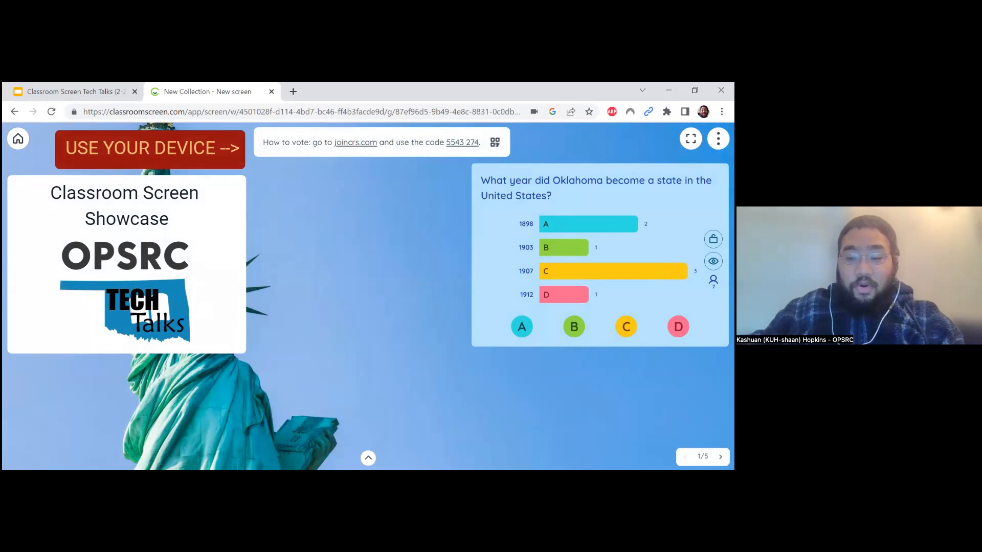
pyautogui.click(368, 460)
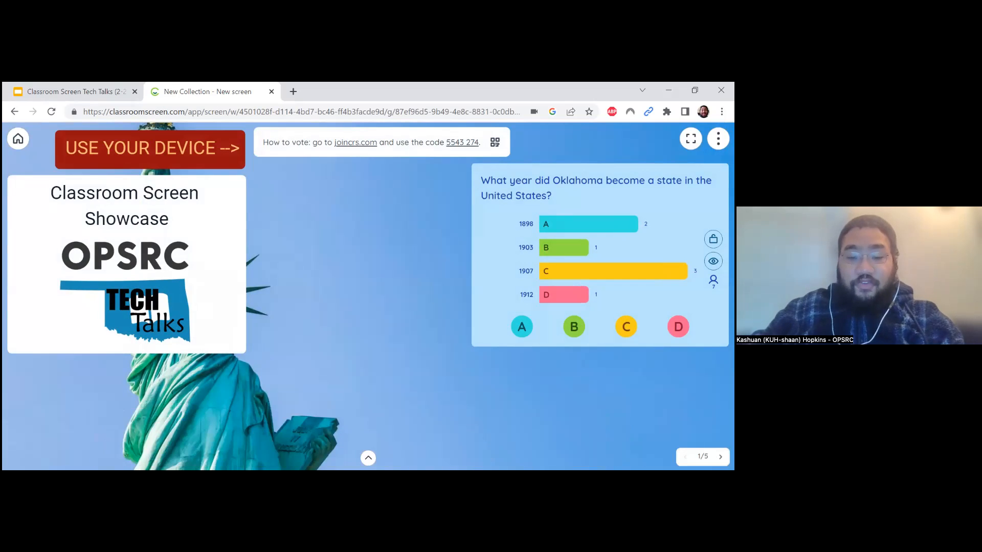
# Browse the background gallery for the Statue of Liberty screen and apply the musical instruments picture from Calm & Neutral
pyautogui.click(368, 460)
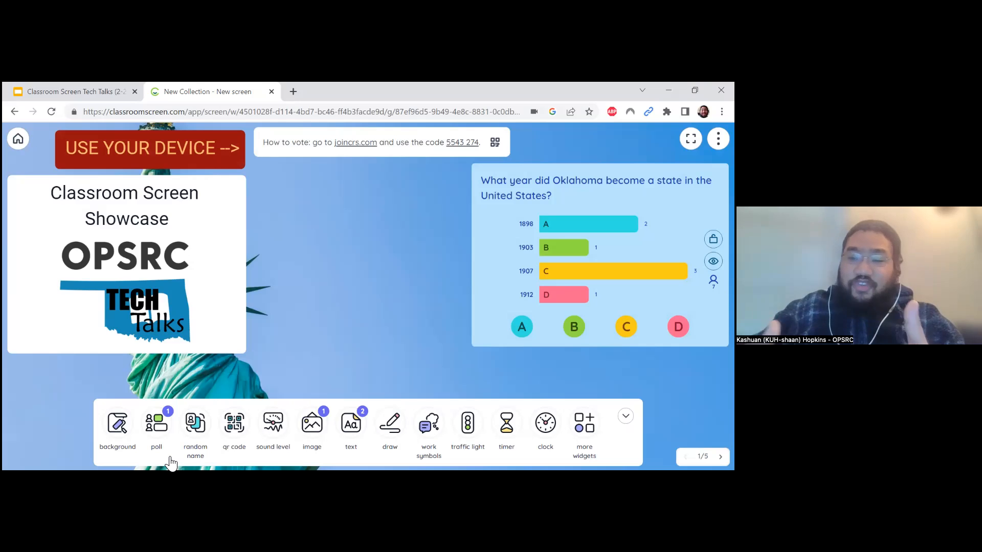
pyautogui.click(119, 424)
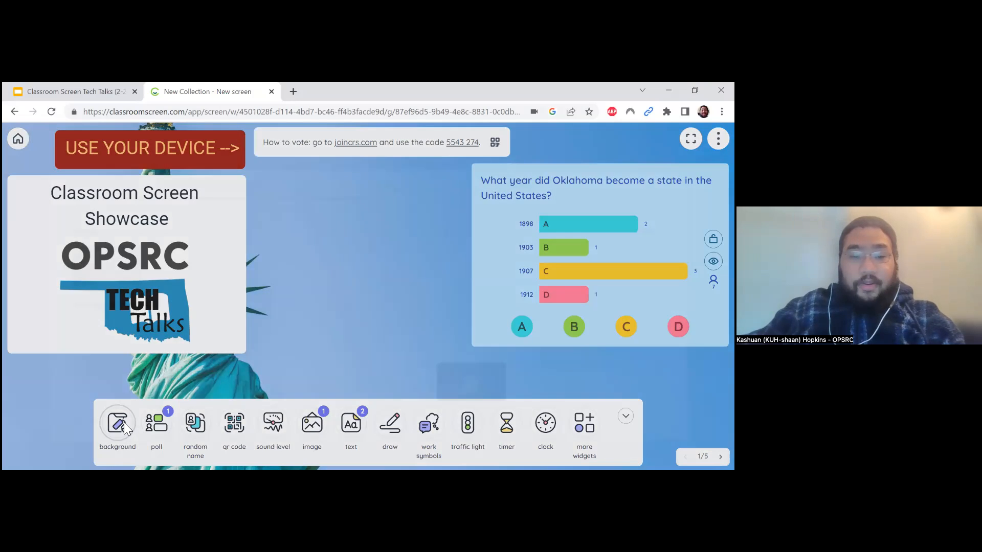
pyautogui.scroll(-1, 428, 304)
pyautogui.scroll(-3, 427, 304)
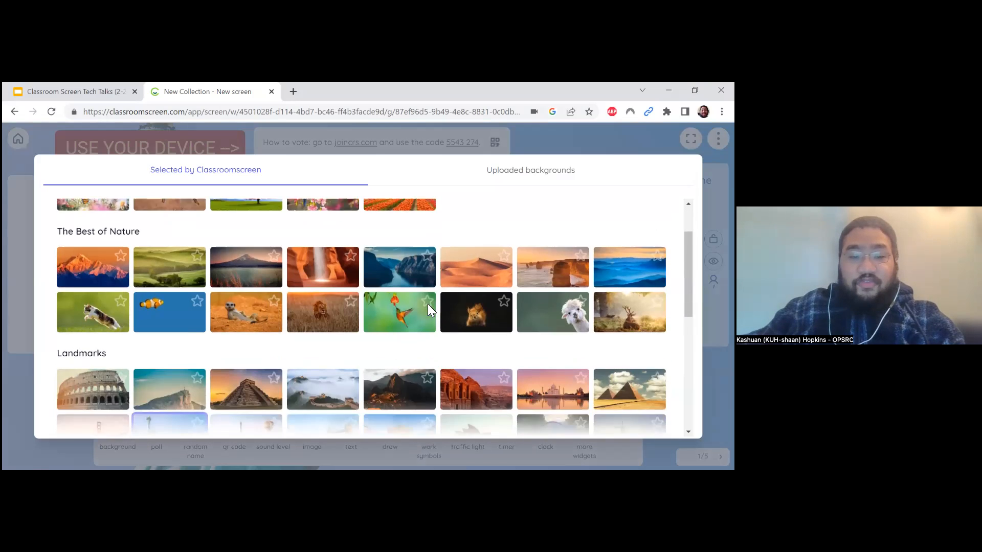
pyautogui.scroll(4, 428, 304)
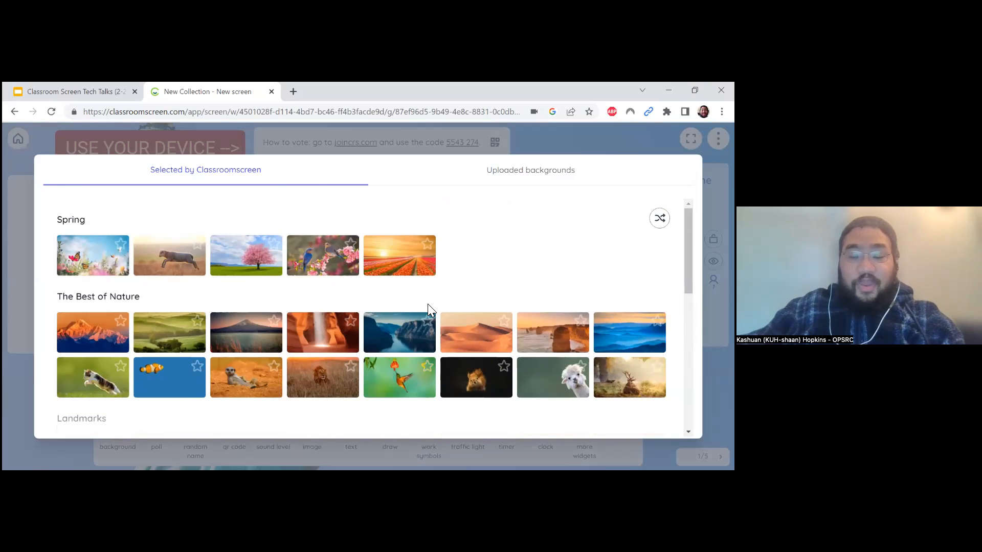
pyautogui.scroll(-10, 428, 306)
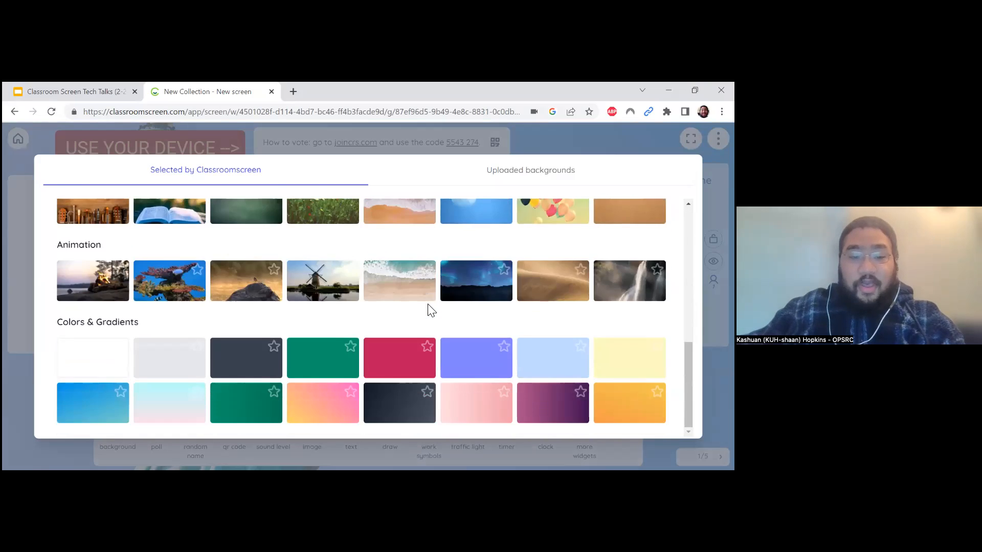
pyautogui.scroll(3, 377, 309)
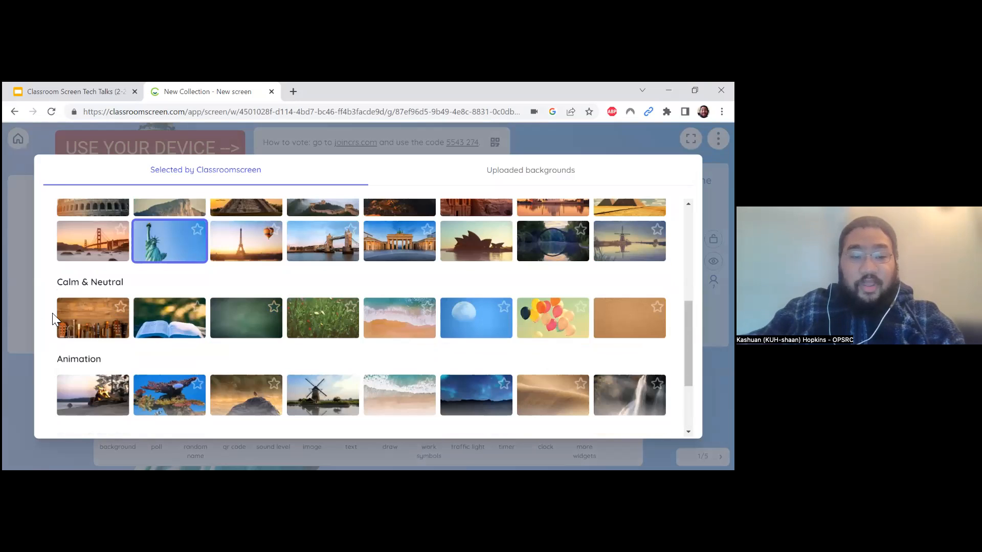
pyautogui.click(79, 316)
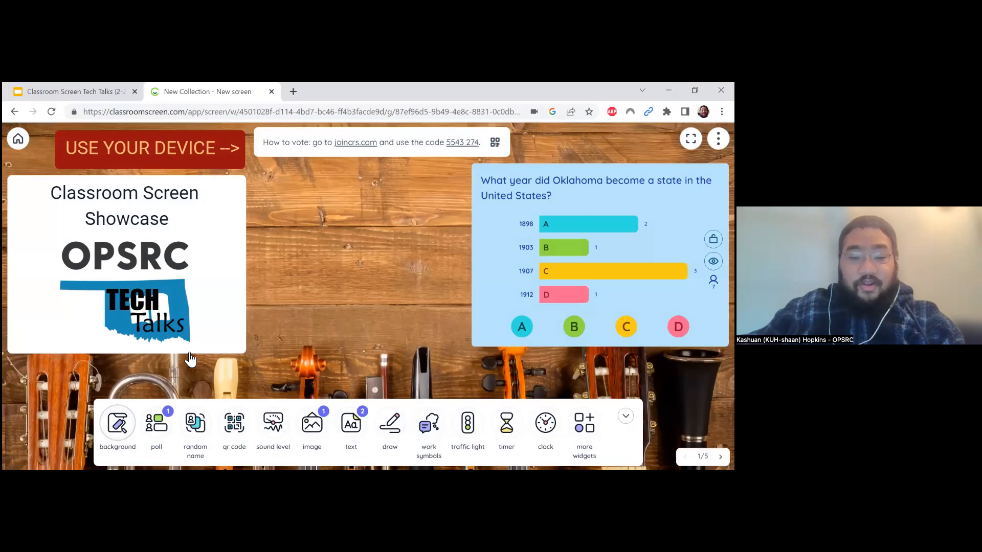
# Change the screen's background to the campfire scene from the Animation category
pyautogui.click(118, 423)
pyautogui.scroll(-6, 102, 307)
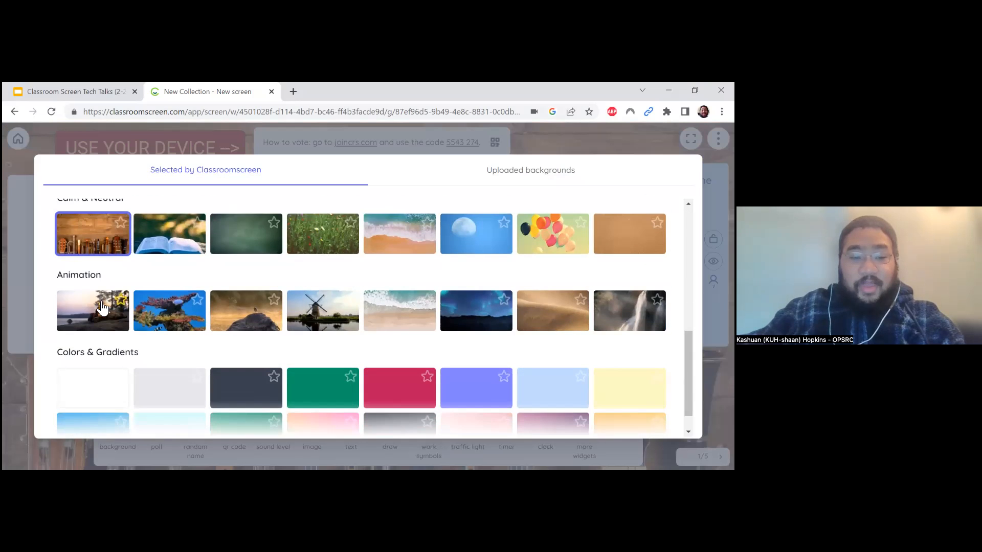
pyautogui.click(101, 306)
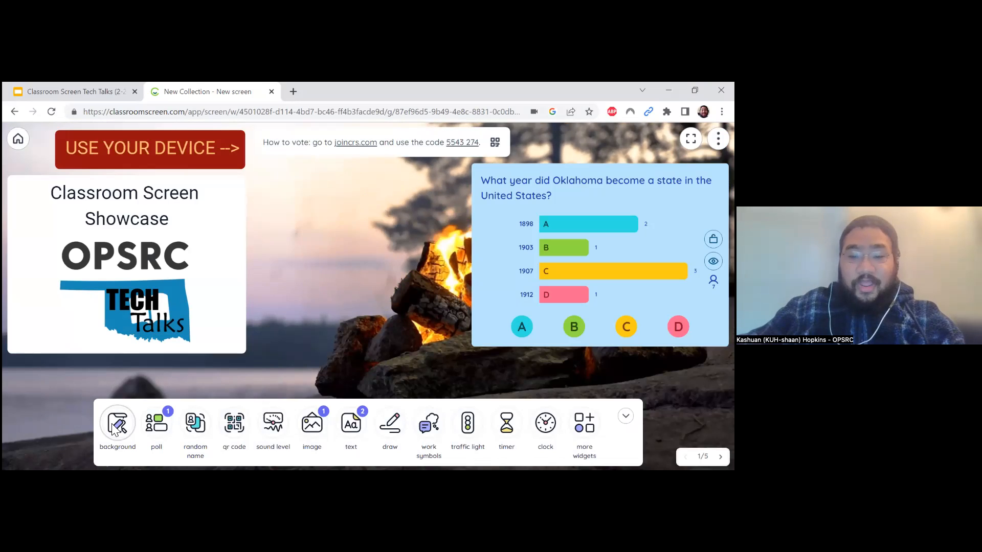
# Replace the background with the plain light grey from Colors & Gradients
pyautogui.click(116, 425)
pyautogui.scroll(-1, 196, 347)
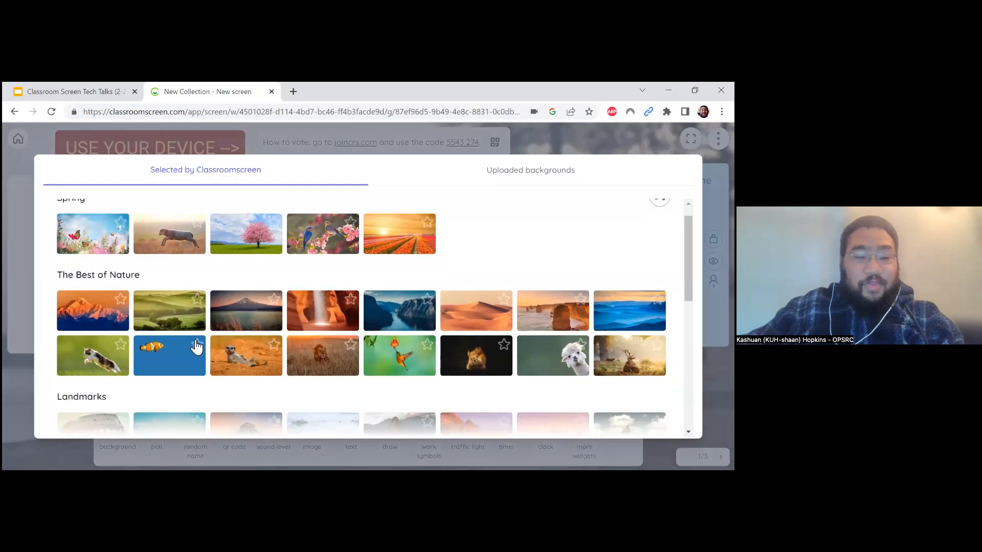
pyautogui.scroll(-10, 196, 347)
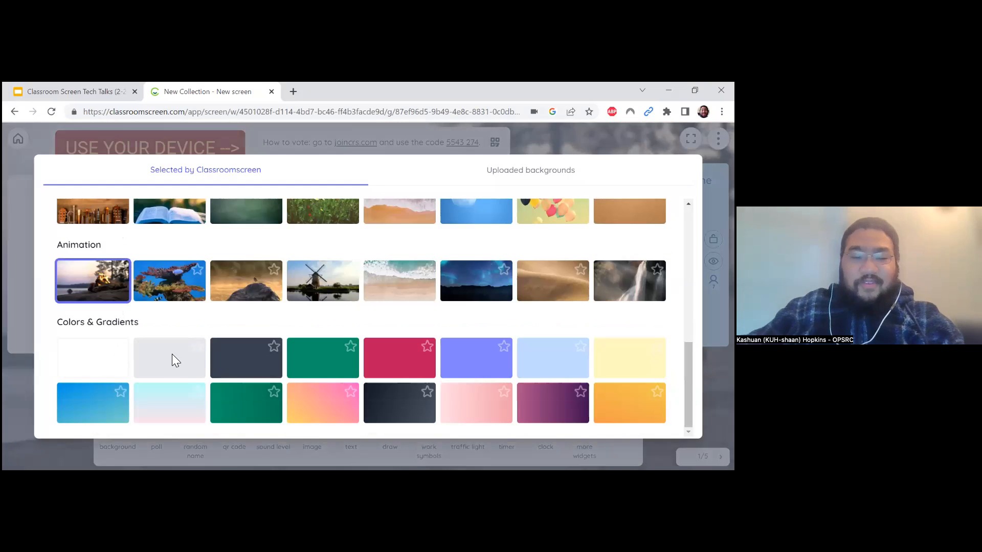
pyautogui.click(172, 355)
# Upload the OPSRC Tech Talks logo image as a custom background
pyautogui.click(119, 424)
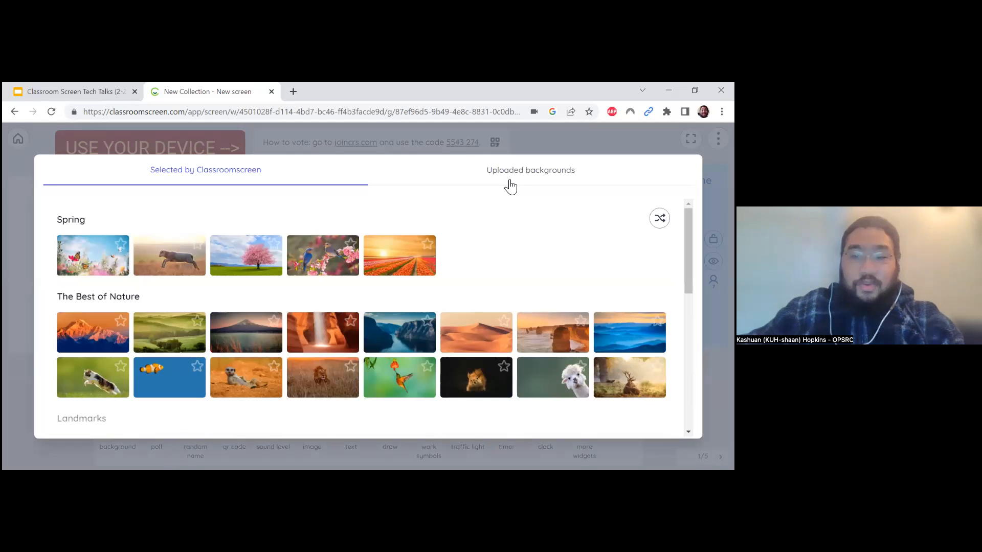
pyautogui.click(512, 171)
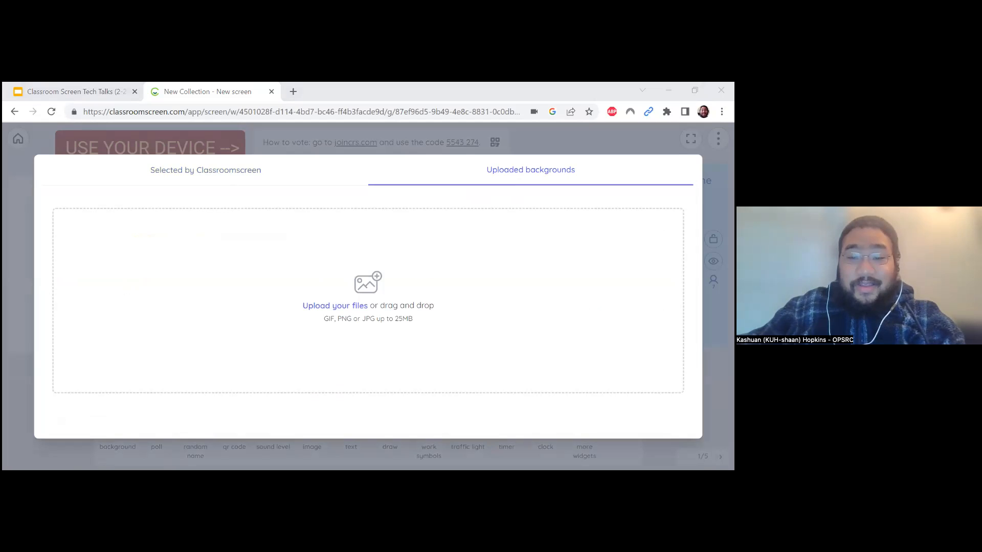
pyautogui.click(325, 329)
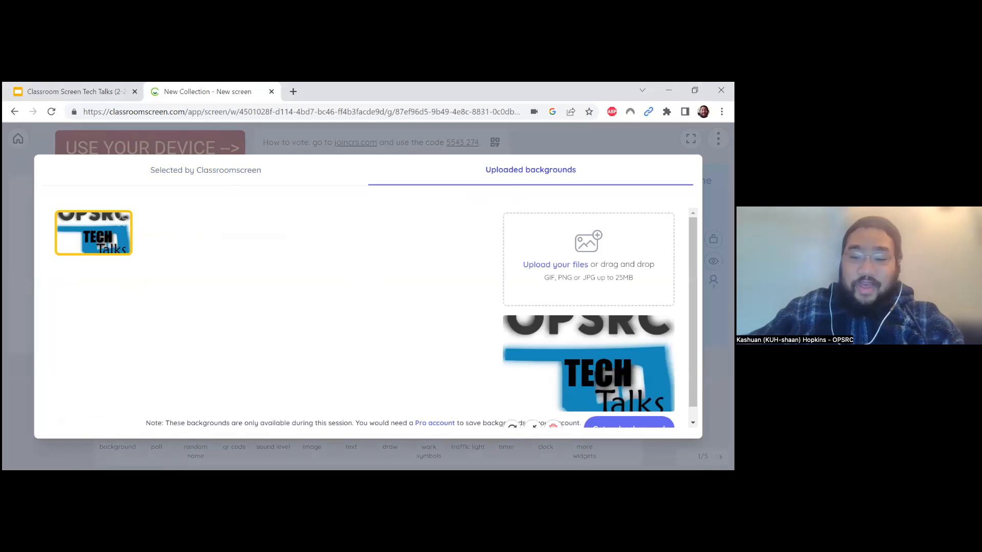
pyautogui.scroll(-1, 515, 313)
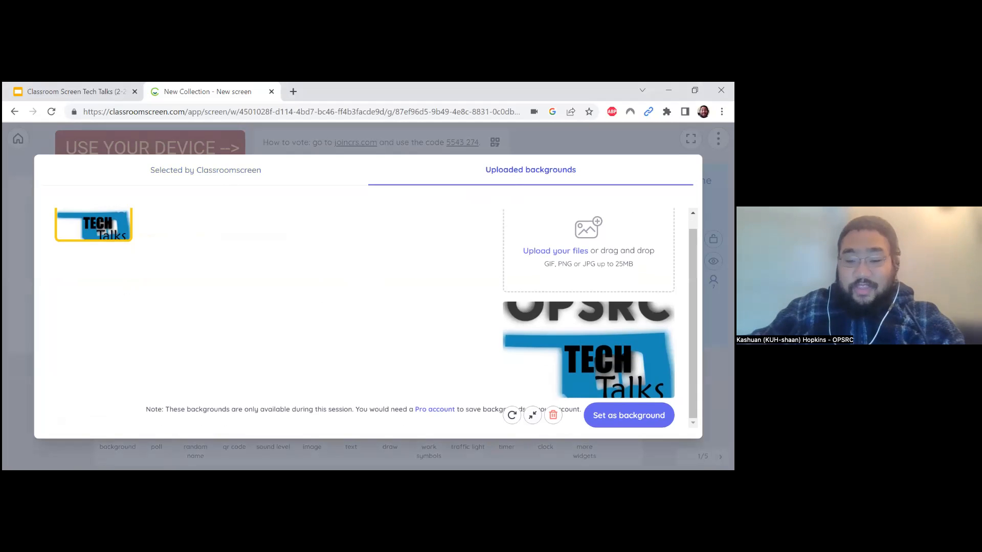
# Shrink the uploaded logo to fit, try the blurred fill, choose the grey fill instead, and set it as the background
pyautogui.click(533, 416)
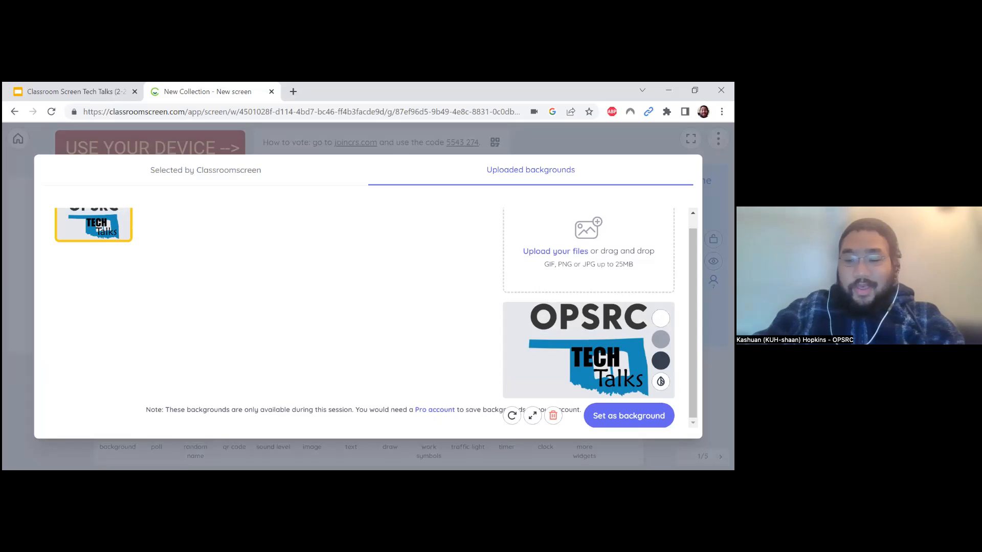
pyautogui.click(661, 382)
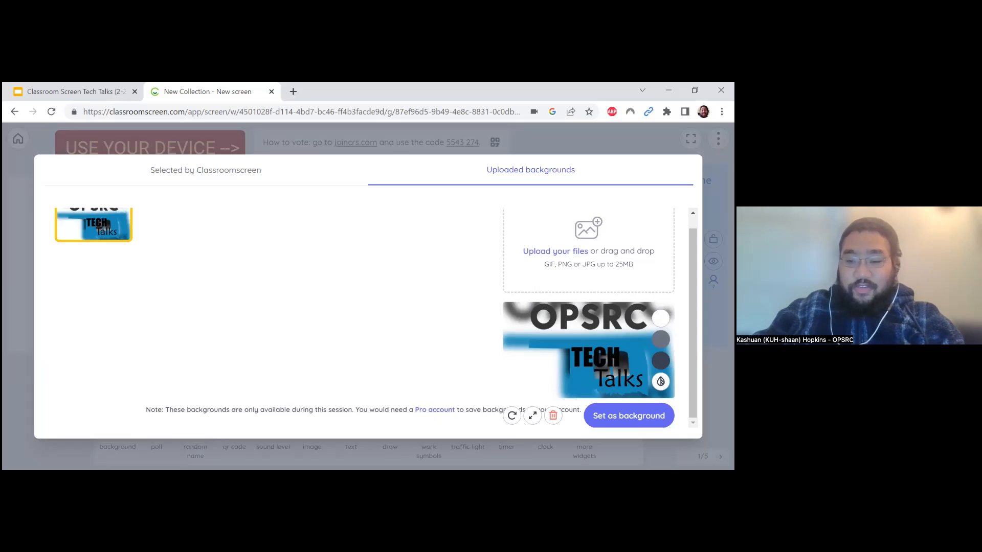
pyautogui.click(661, 339)
pyautogui.click(628, 416)
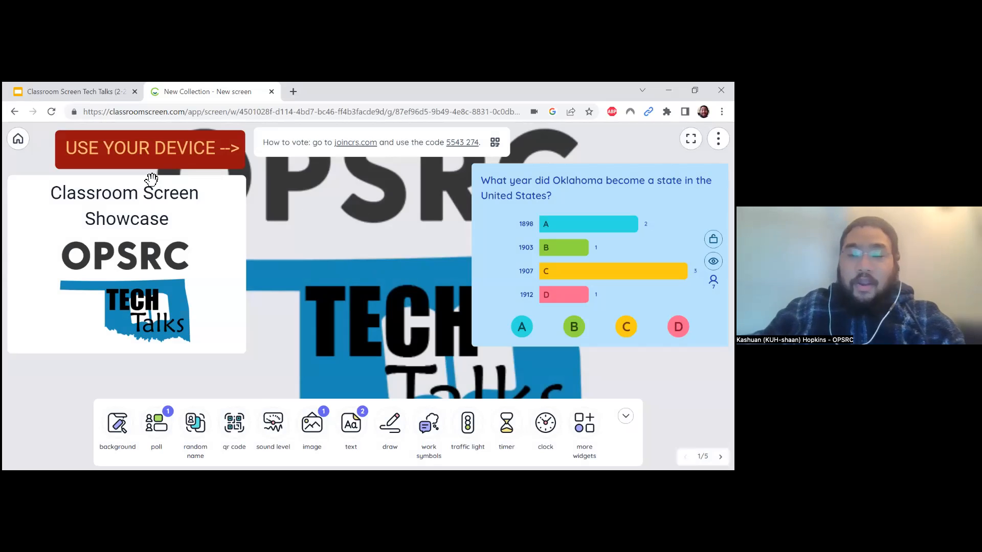
# Try a 36px font size on the "USE YOUR DEVICE" text and return it to 48px
pyautogui.click(161, 156)
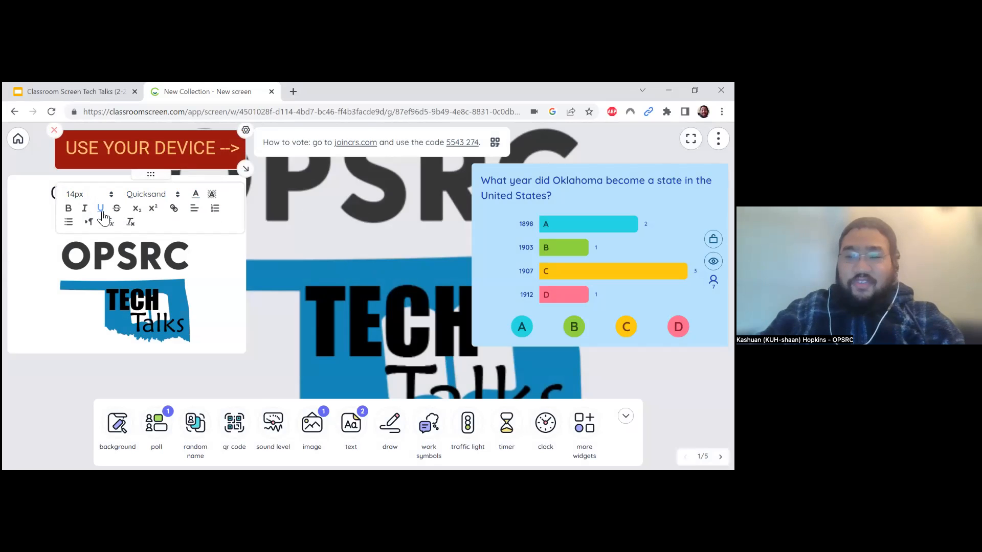
pyautogui.click(188, 149)
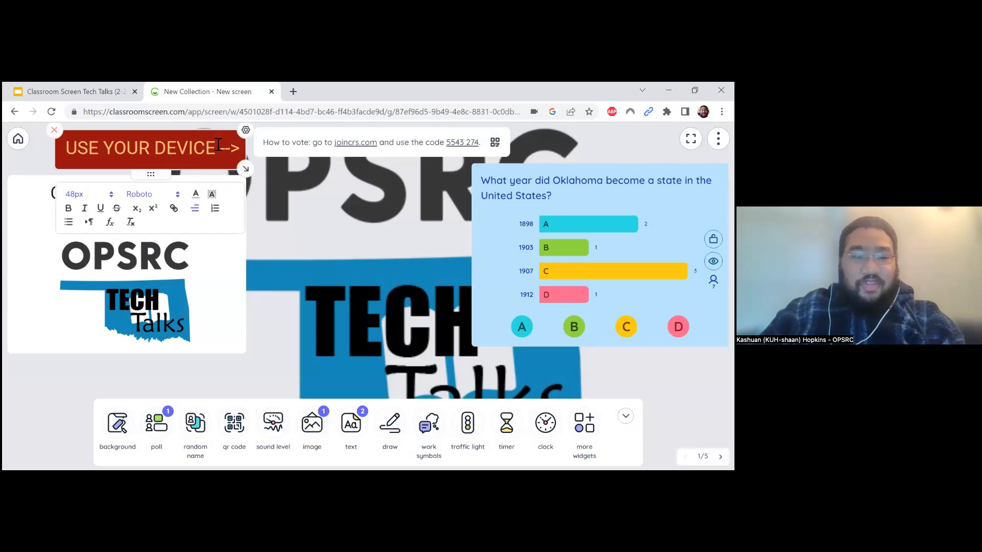
pyautogui.moveTo(226, 148); pyautogui.dragTo(56, 156)
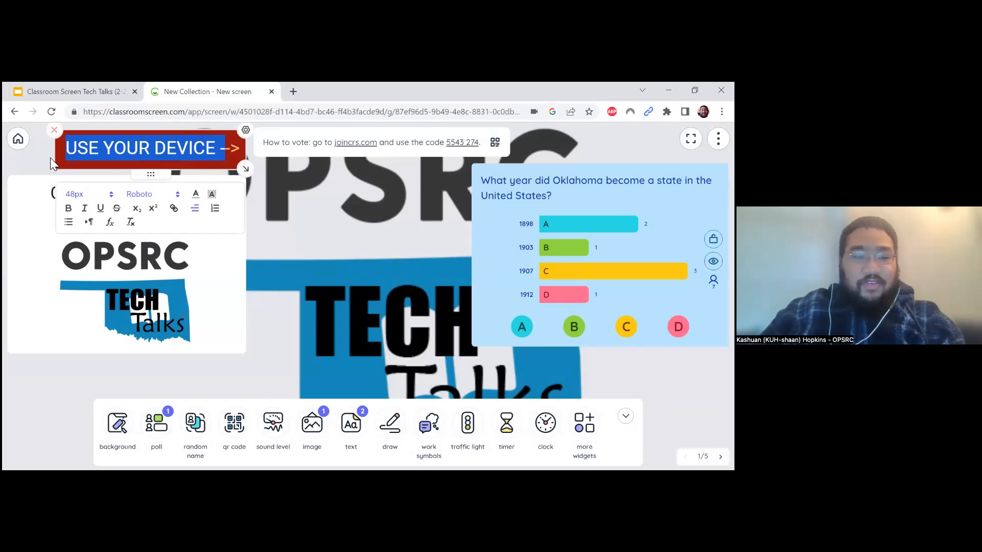
pyautogui.click(109, 197)
pyautogui.click(78, 296)
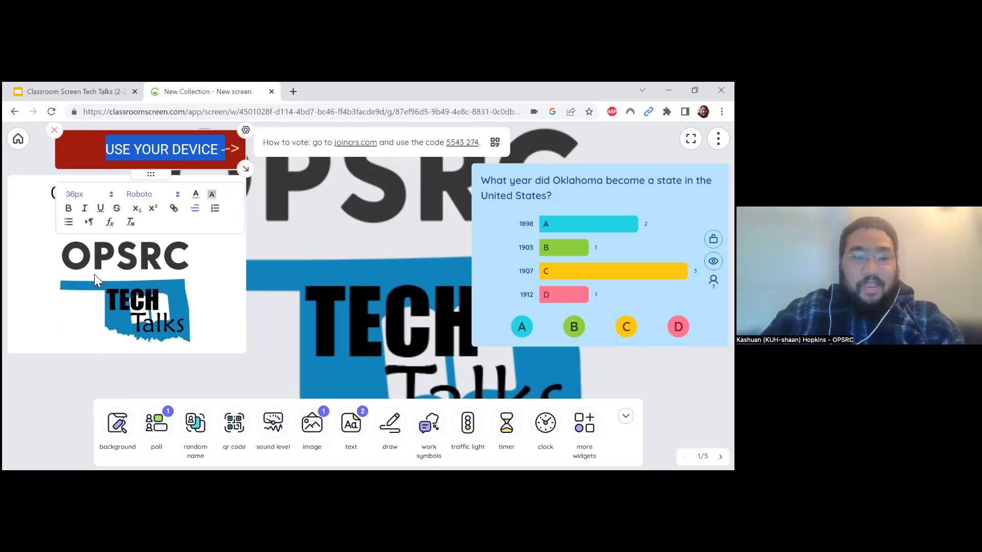
pyautogui.click(89, 194)
pyautogui.click(78, 324)
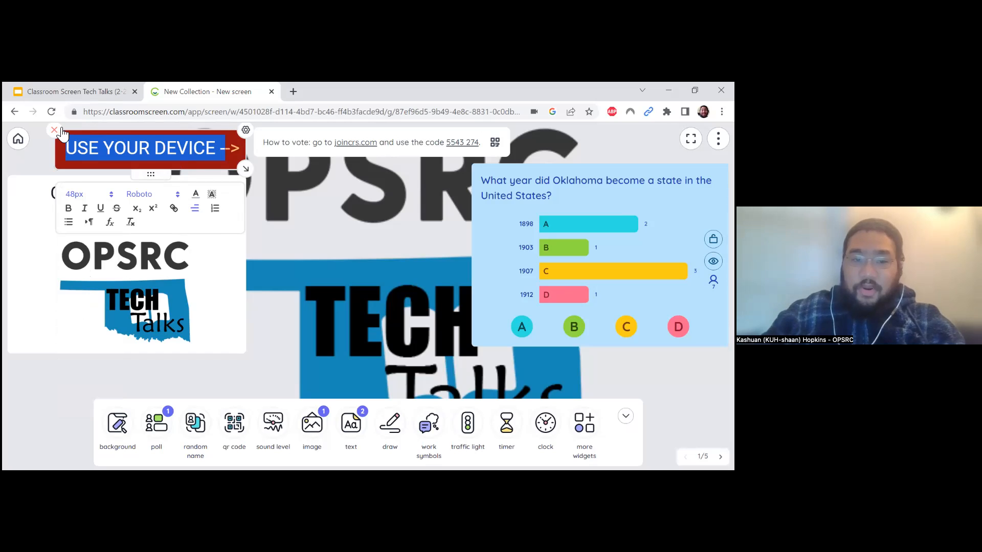
# Enlarge the "USE YOUR DEVICE" text widget and move it between the showcase text and the poll
pyautogui.moveTo(246, 170); pyautogui.dragTo(301, 257)
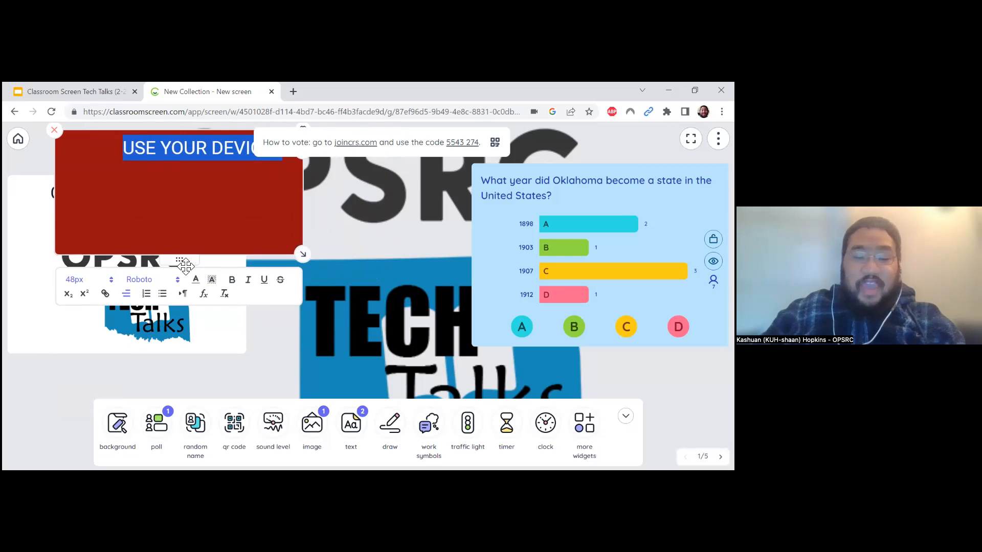
pyautogui.moveTo(184, 266); pyautogui.dragTo(359, 299)
pyautogui.click(421, 356)
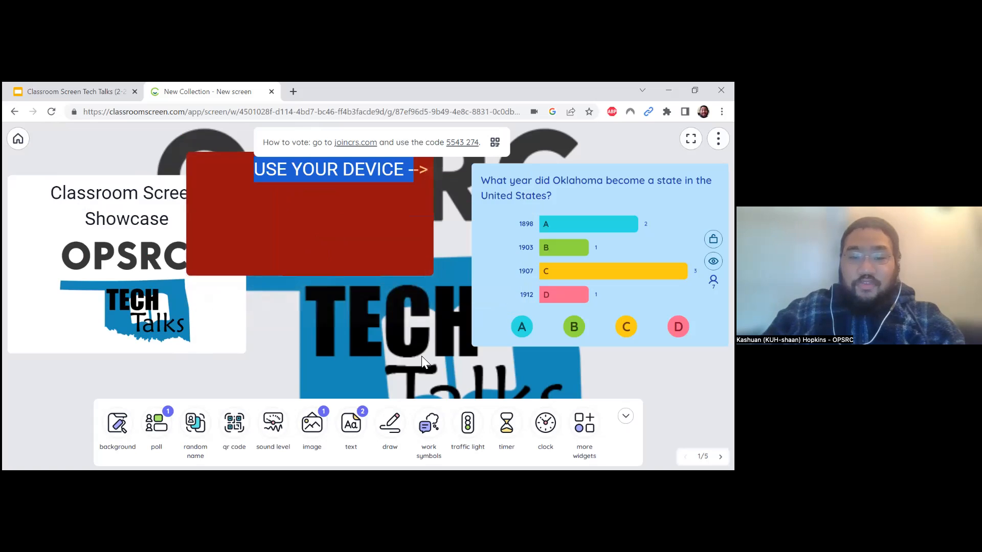
pyautogui.moveTo(320, 231)
pyautogui.mouseDown()
pyautogui.moveTo(193, 252)
pyautogui.moveTo(256, 272)
pyautogui.moveTo(270, 292)
pyautogui.moveTo(322, 220)
pyautogui.moveTo(302, 234)
pyautogui.mouseUp()
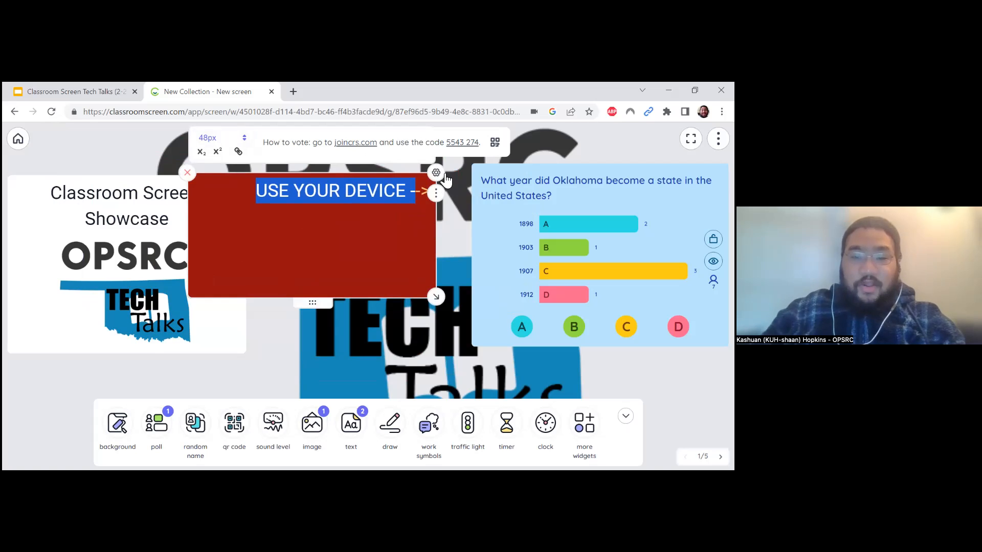
# Open the "USE YOUR DEVICE" widget's settings and try several color themes on it, including dark blue and light blue
pyautogui.click(445, 175)
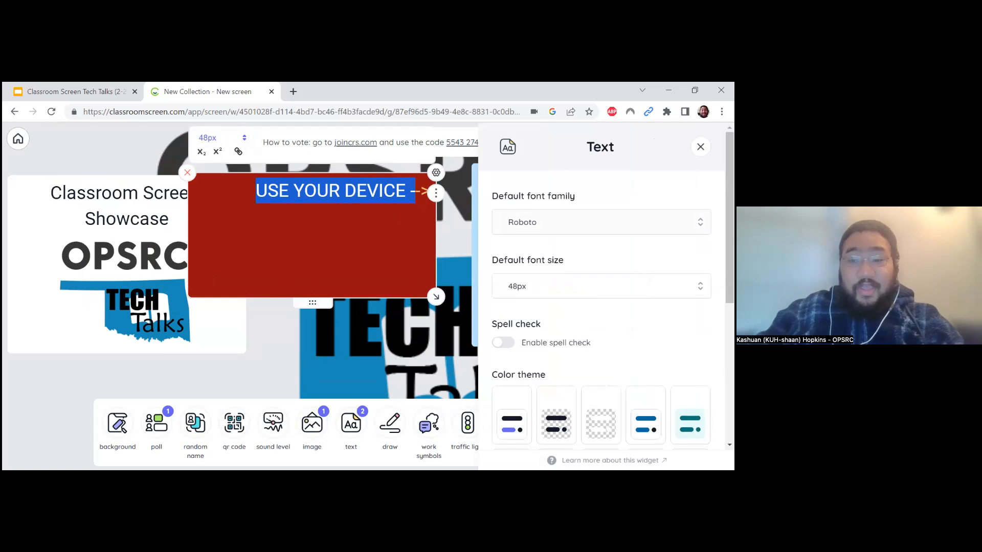
pyautogui.scroll(-1, 530, 305)
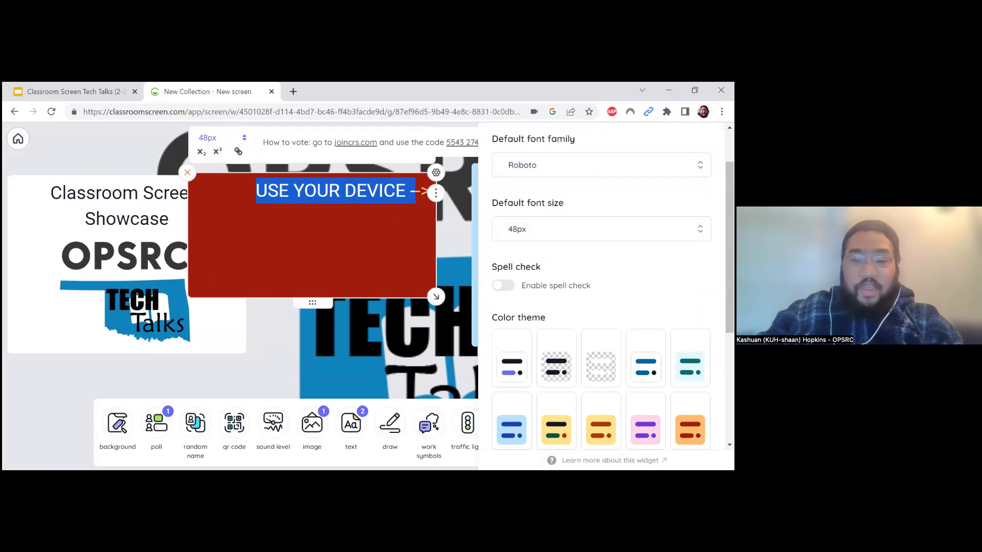
pyautogui.scroll(-1, 601, 297)
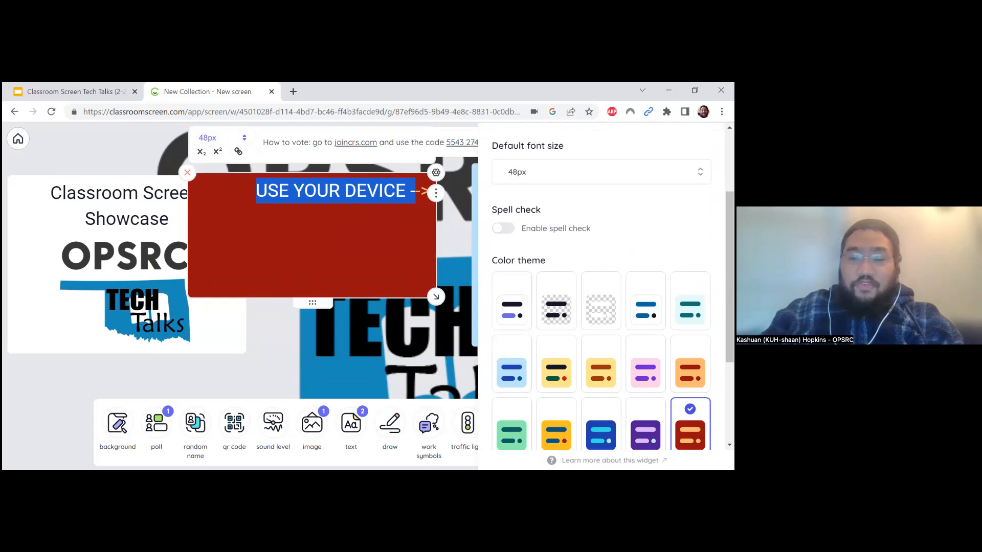
pyautogui.scroll(-1, 501, 266)
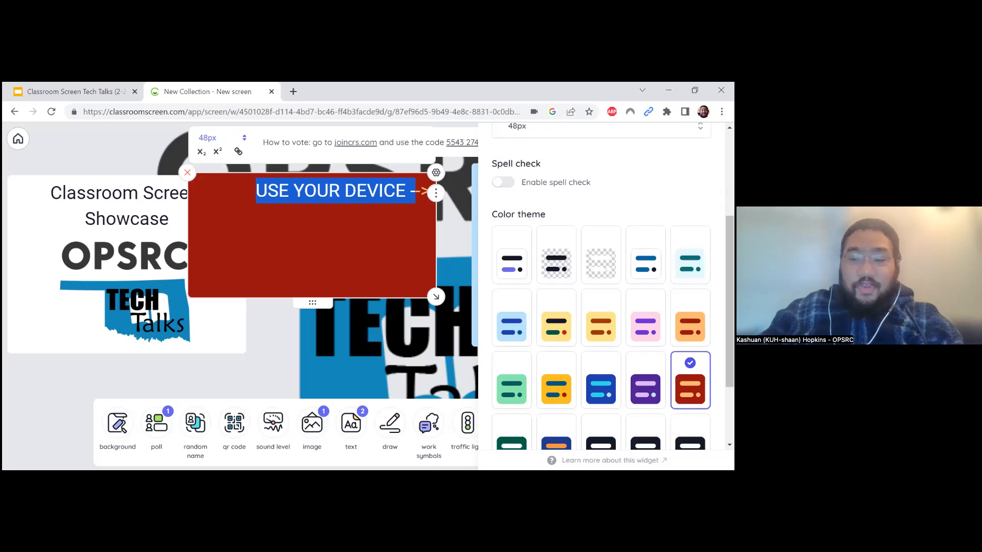
pyautogui.click(646, 378)
pyautogui.click(601, 377)
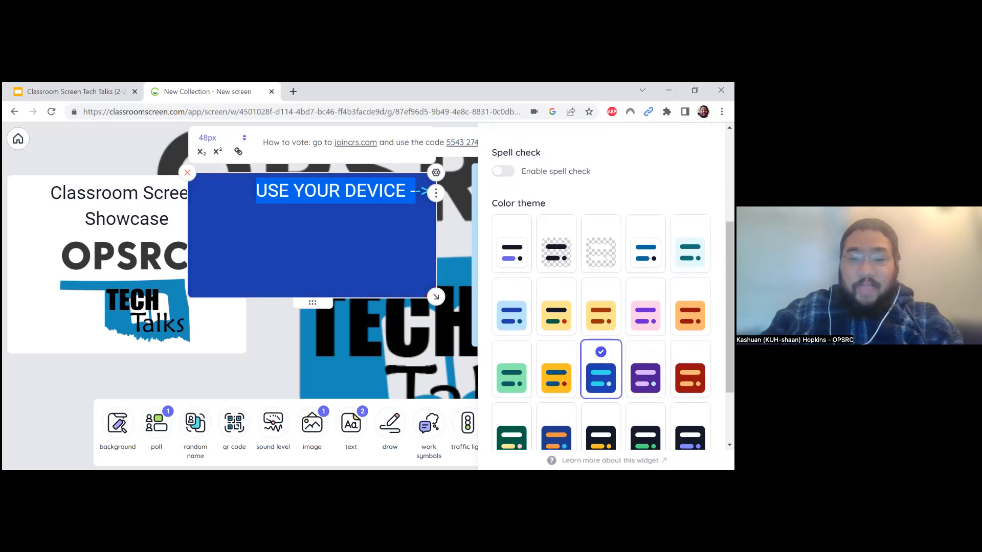
pyautogui.click(556, 378)
pyautogui.click(556, 316)
pyautogui.click(511, 316)
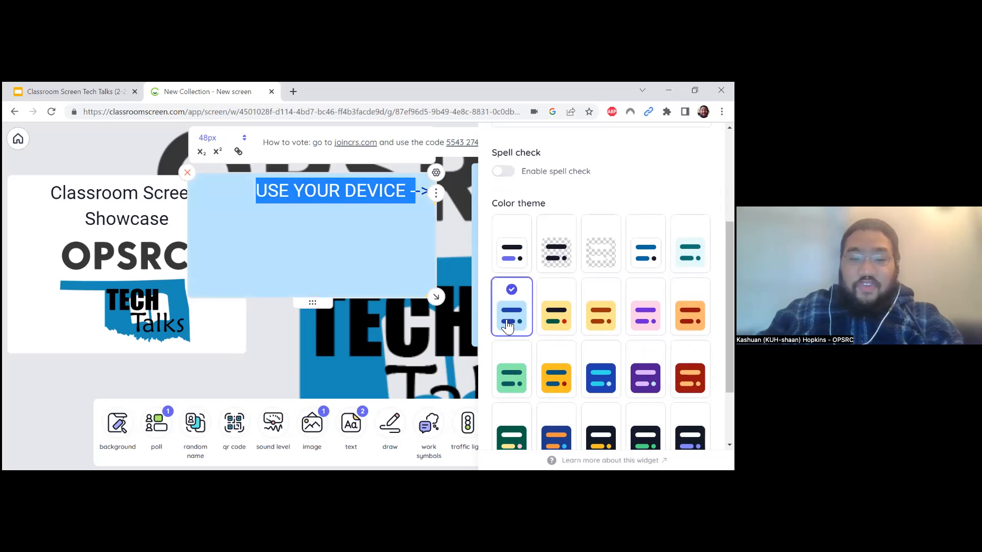
# Try the dark color themes on the "USE YOUR DEVICE" text widget and apply the purple one
pyautogui.click(530, 423)
pyautogui.scroll(-2, 532, 425)
pyautogui.click(601, 347)
pyautogui.click(645, 349)
pyautogui.click(690, 349)
pyautogui.click(646, 287)
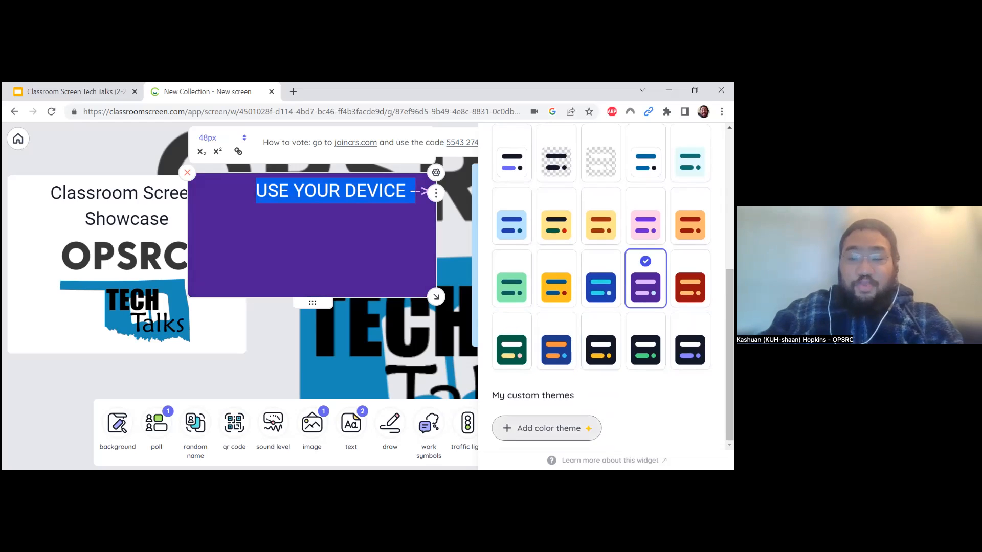
pyautogui.scroll(2, 547, 428)
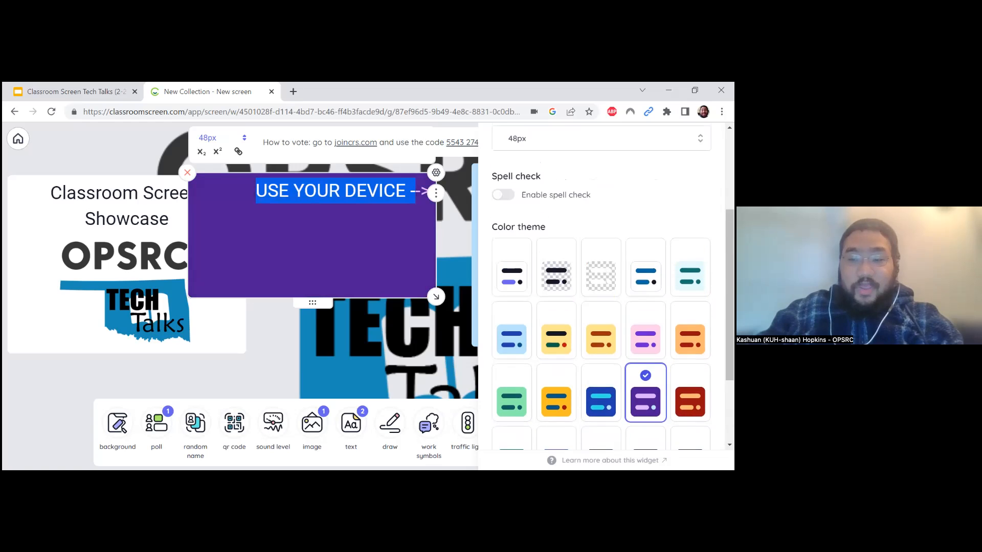
pyautogui.scroll(-1, 601, 286)
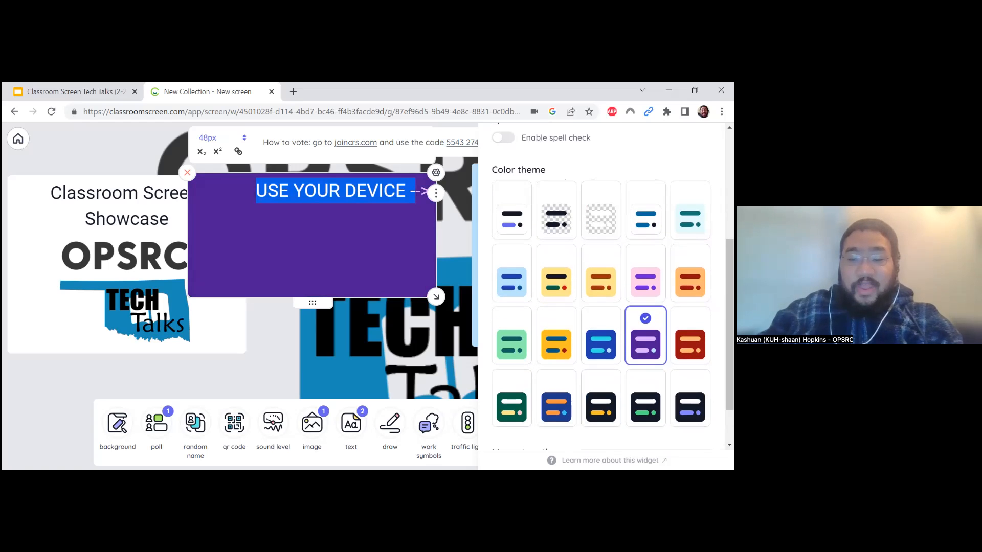
# Try several color themes on the "USE YOUR DEVICE" text widget, including green, and apply the light orange one with dark red text
pyautogui.click(556, 279)
pyautogui.click(507, 287)
pyautogui.click(516, 345)
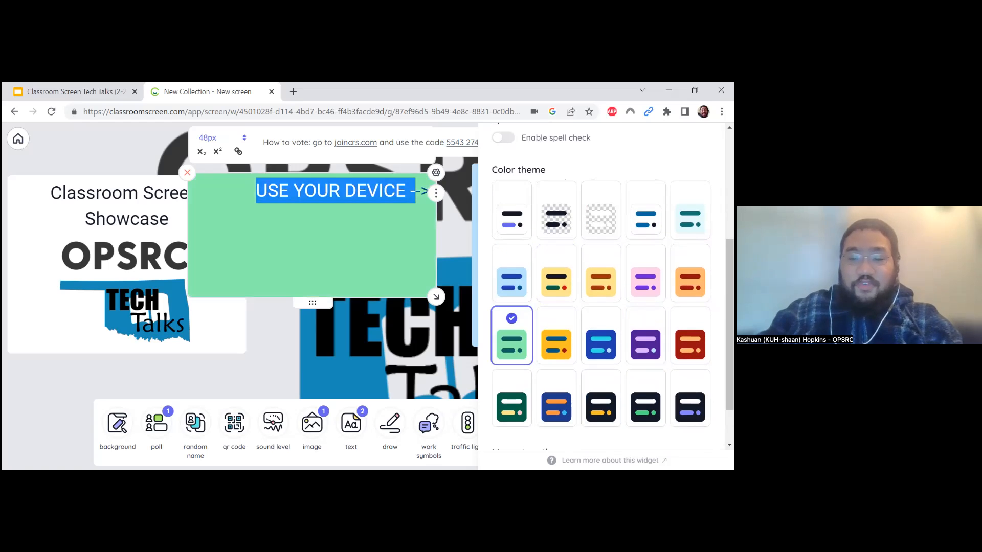
pyautogui.click(601, 343)
pyautogui.click(690, 281)
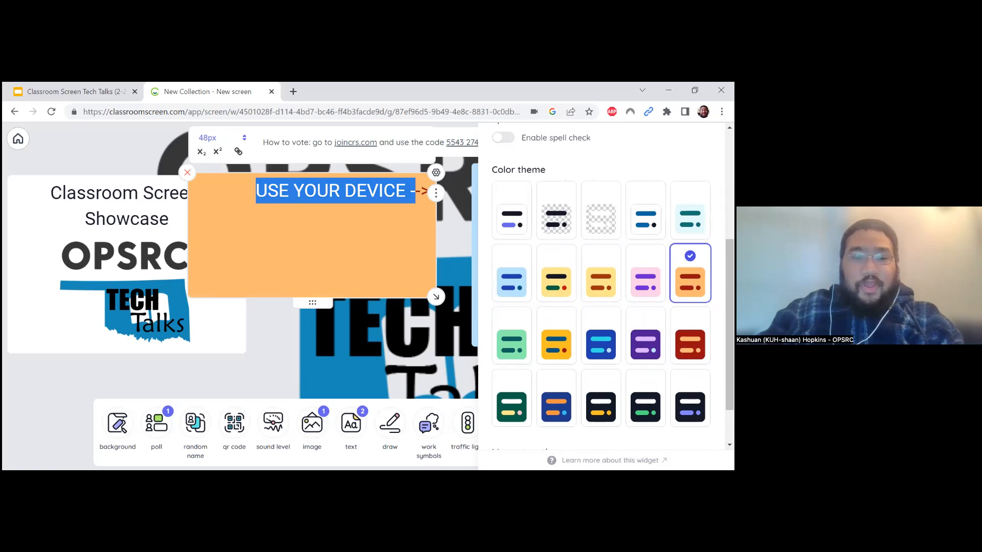
pyautogui.click(376, 248)
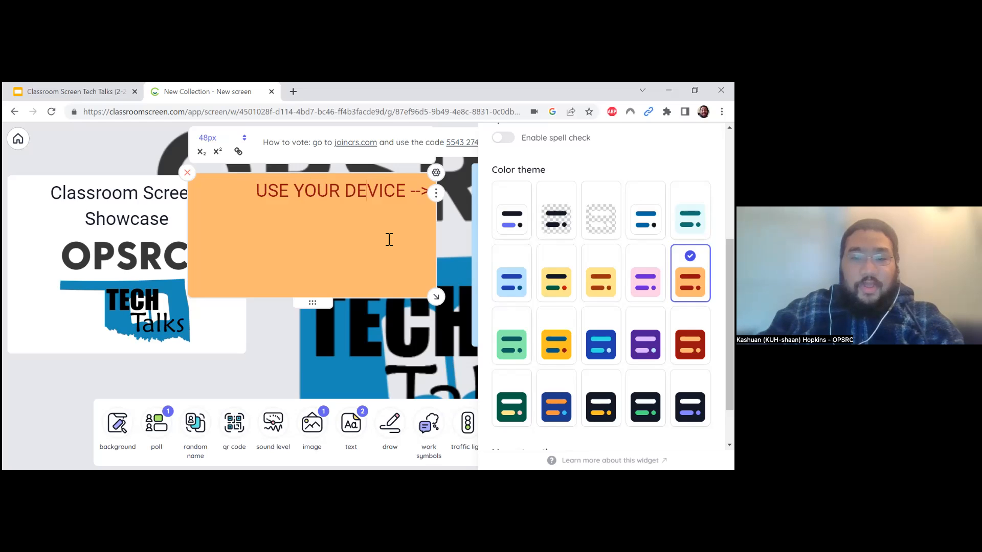
# Show the "USE YOUR DEVICE" text widget in Spotlight and return to the normal screen
pyautogui.click(437, 195)
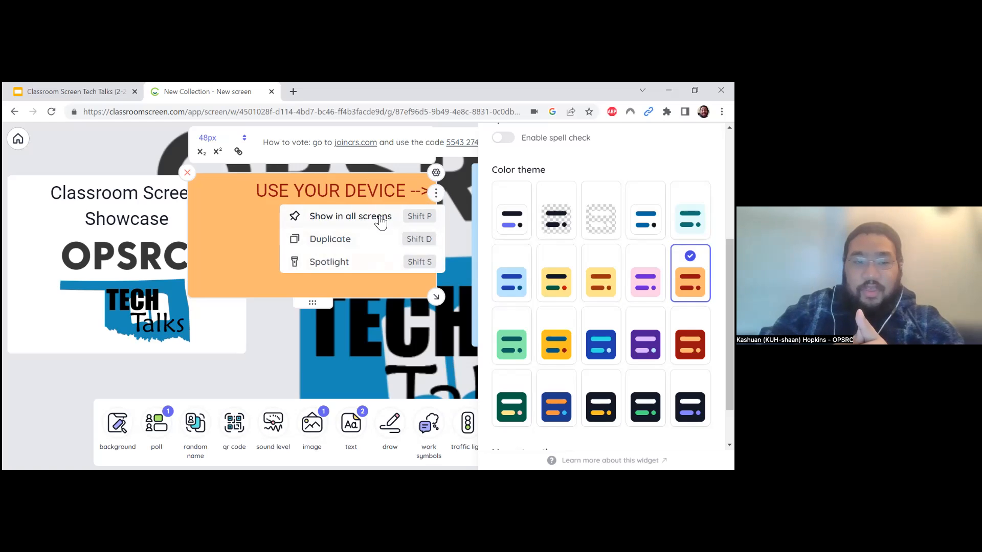
pyautogui.click(366, 264)
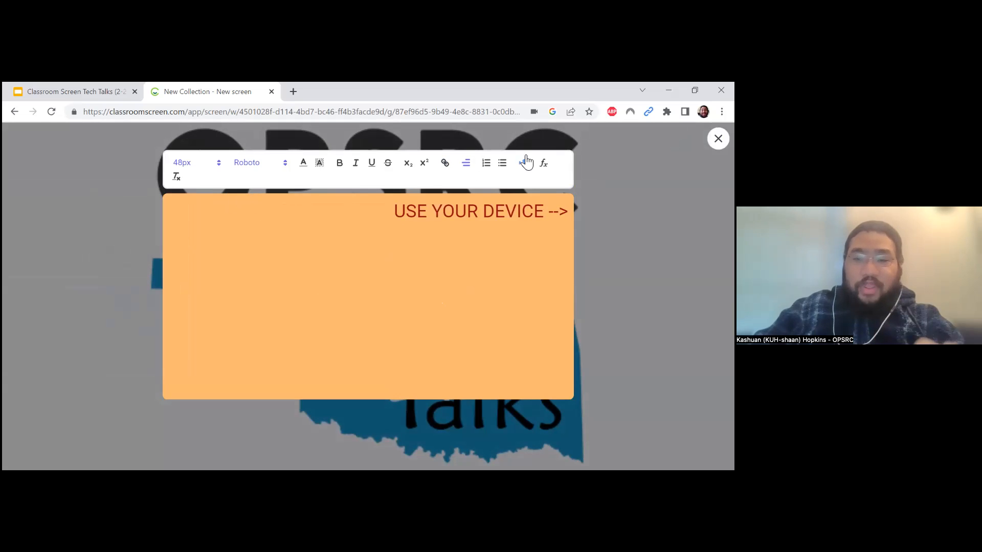
pyautogui.click(718, 138)
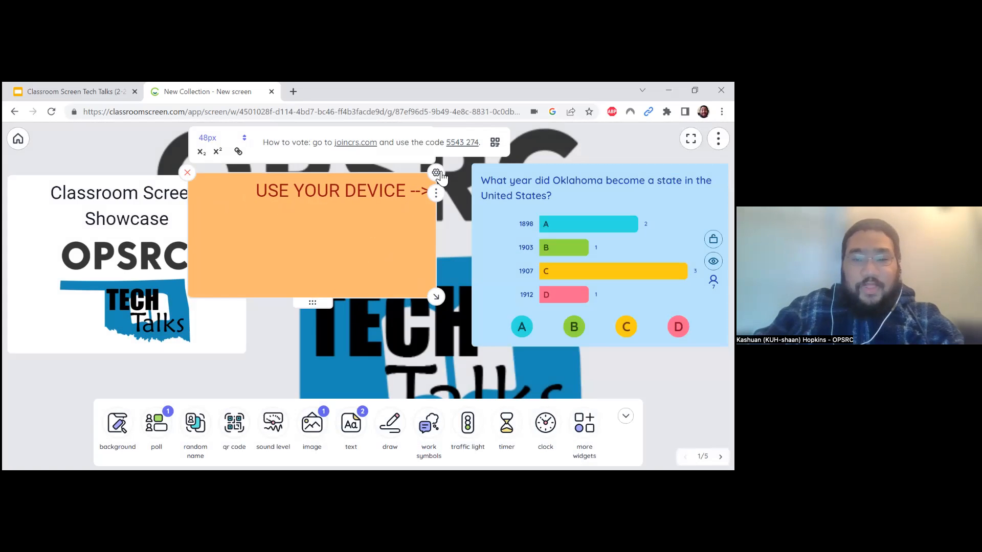
# Review the font, spell check and color theme settings of the "USE YOUR DEVICE" text widget
pyautogui.click(436, 173)
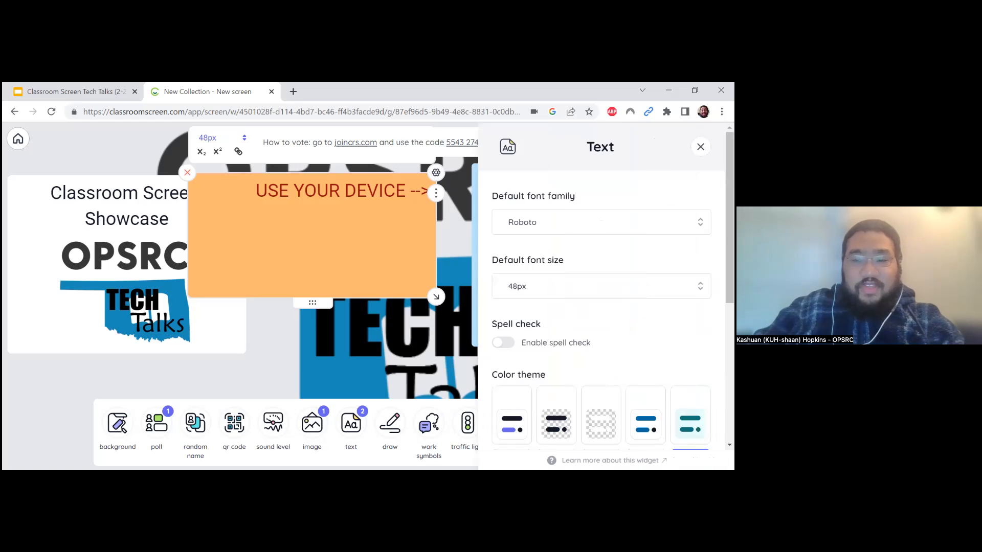
pyautogui.scroll(-1, 602, 287)
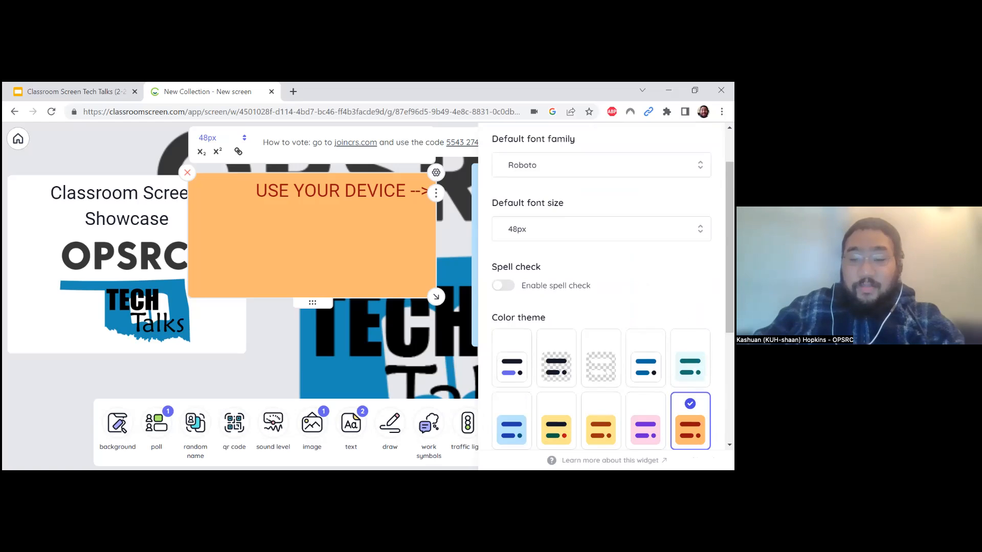
pyautogui.scroll(-2, 601, 286)
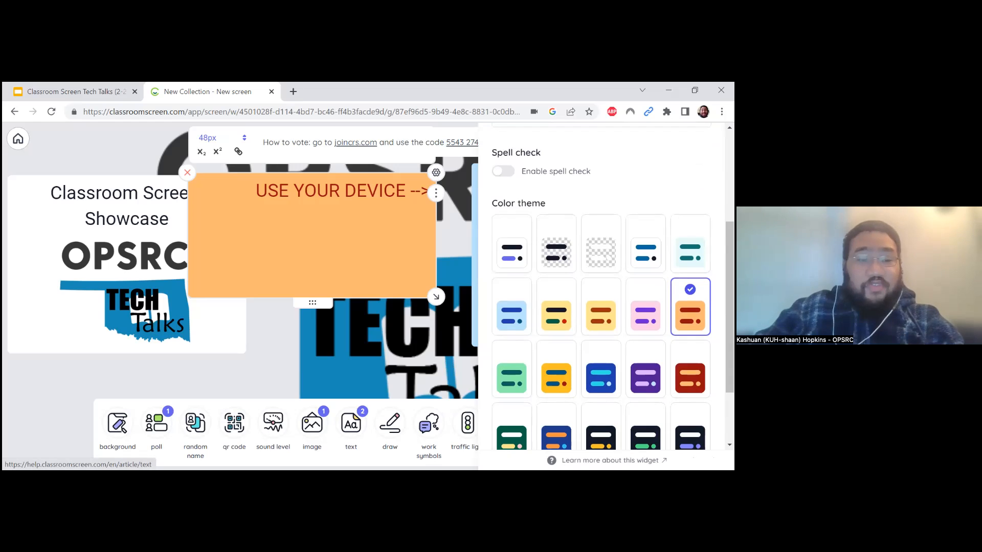
pyautogui.scroll(3, 601, 287)
pyautogui.scroll(-5, 601, 286)
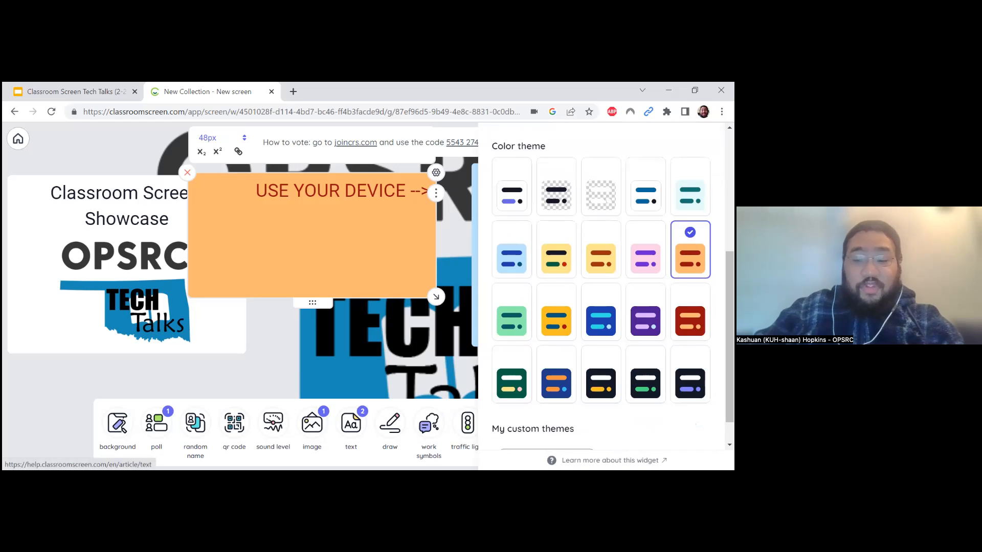
# Open the help article about the text widget, read how it works and its widget settings, and close the article
pyautogui.click(610, 460)
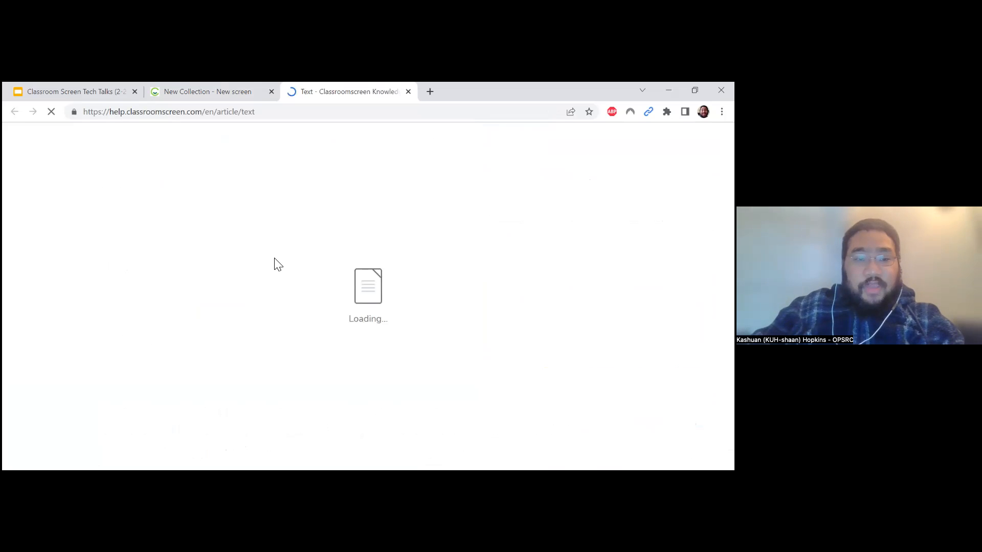
pyautogui.scroll(-2, 274, 264)
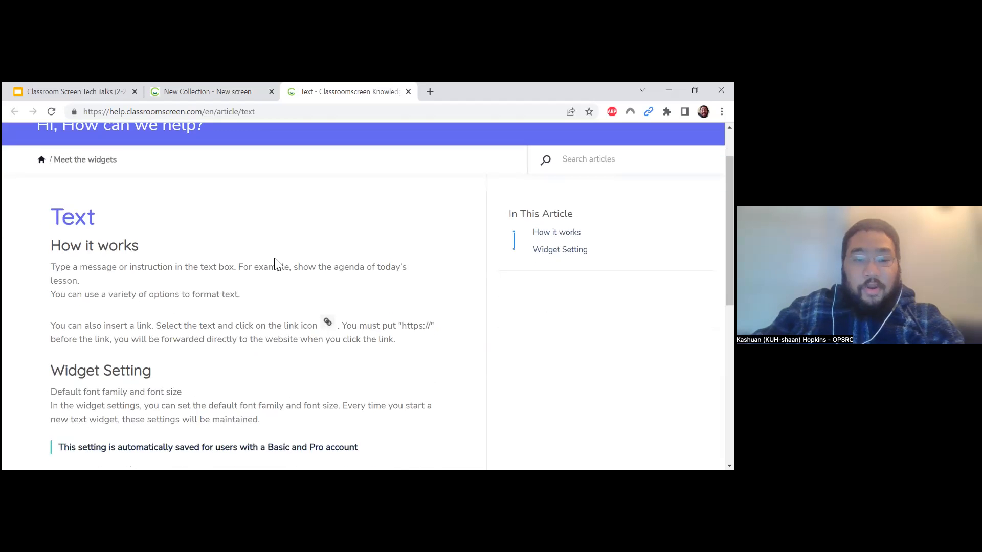
pyautogui.scroll(-3, 275, 263)
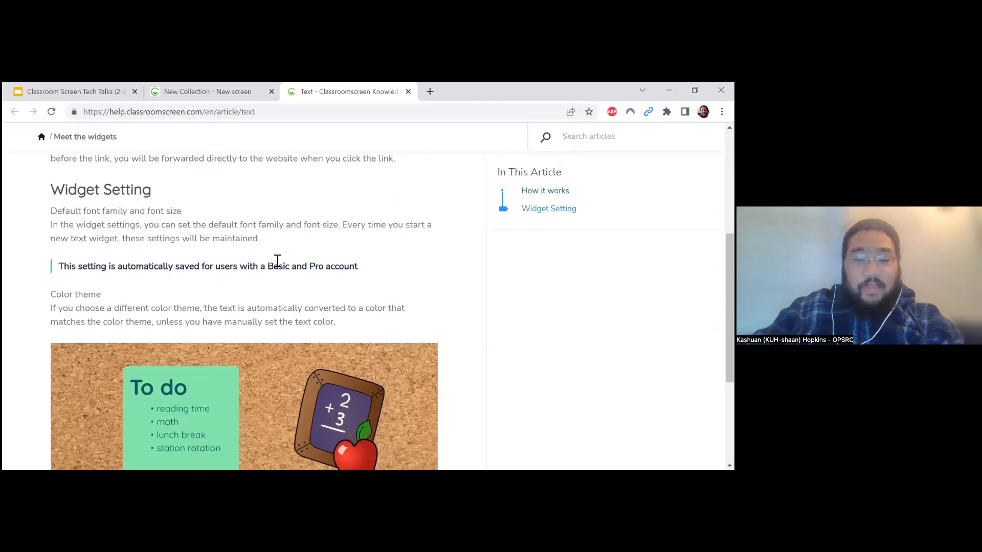
pyautogui.scroll(-1, 278, 261)
pyautogui.scroll(-1, 277, 260)
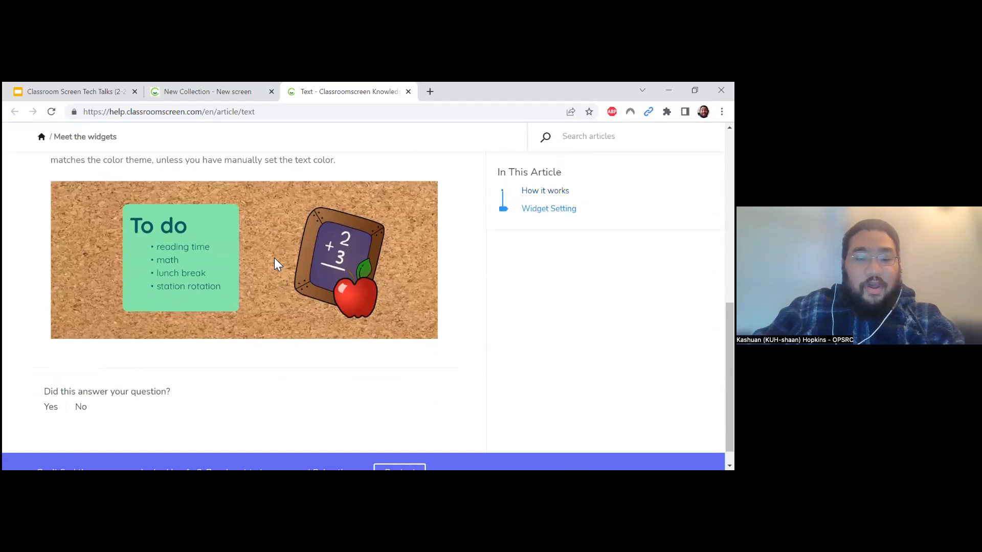
pyautogui.scroll(10, 275, 259)
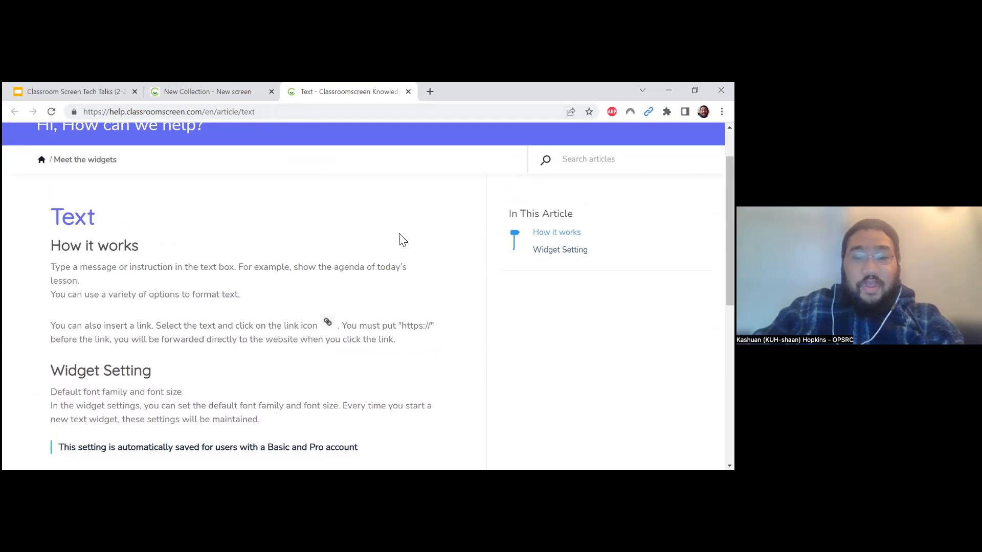
pyautogui.click(409, 93)
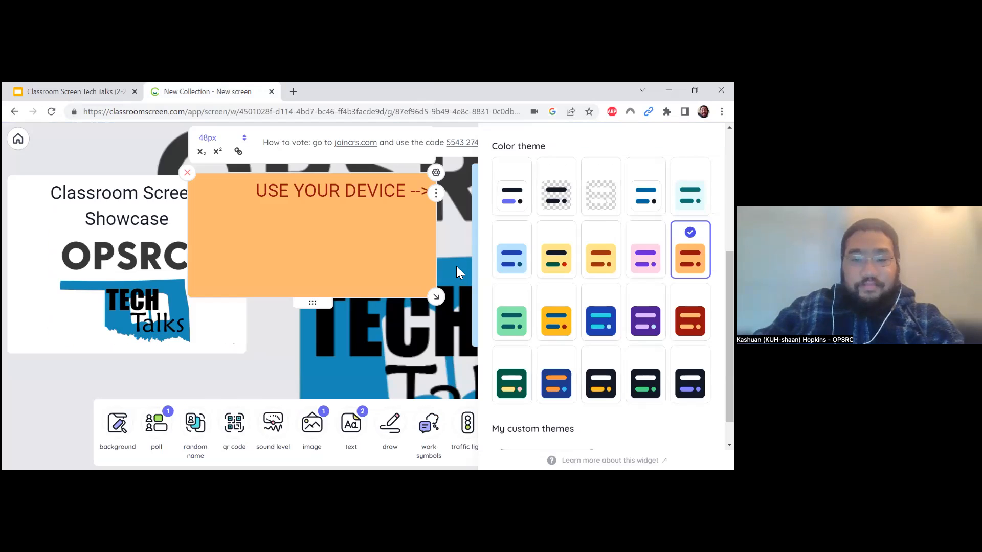
# Close the text settings and delete the "USE YOUR DEVICE" and "Classroom Screen Showcase" text widgets
pyautogui.click(454, 266)
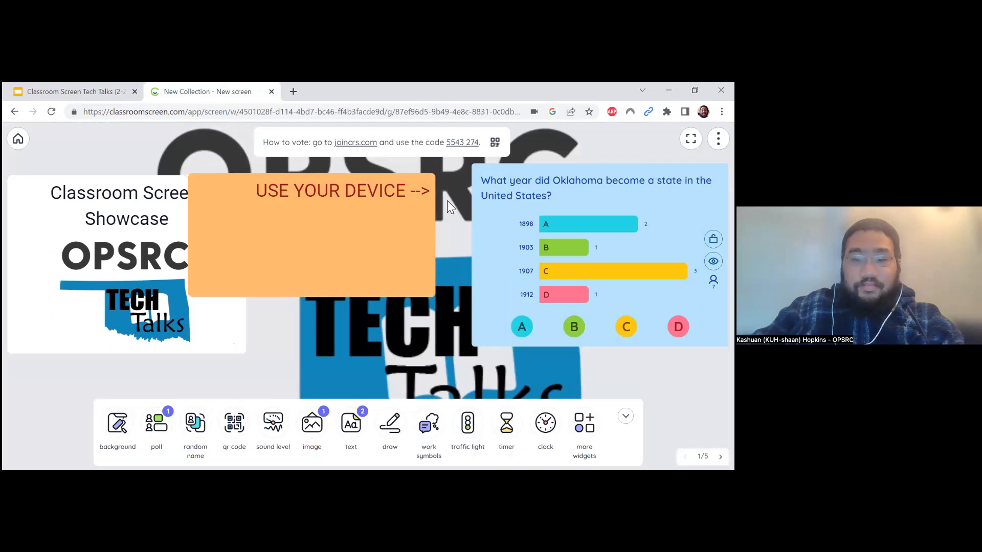
pyautogui.click(420, 189)
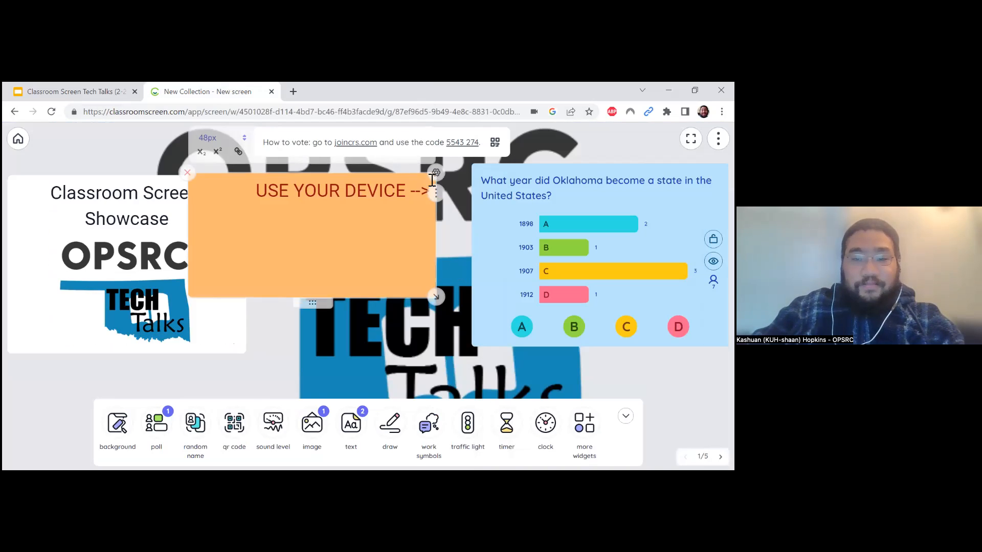
pyautogui.click(187, 175)
pyautogui.click(22, 182)
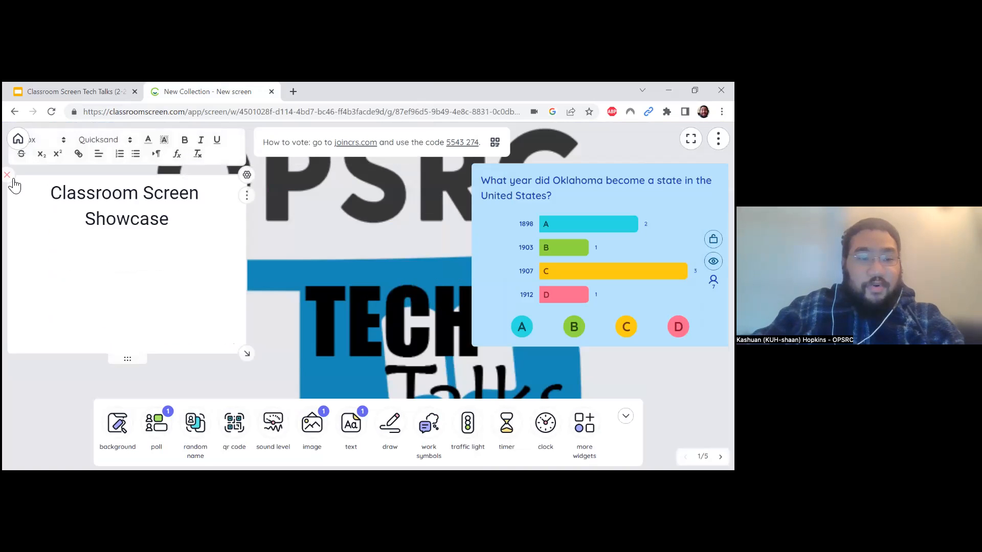
pyautogui.click(10, 177)
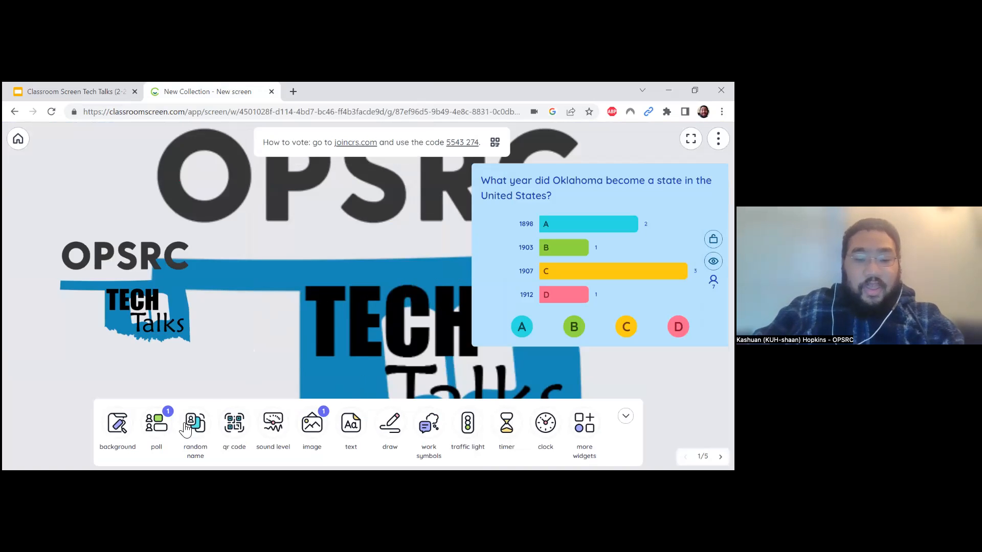
# Add a new text widget reading "fjkldsajfkals;" and move it clear of the poll
pyautogui.click(356, 426)
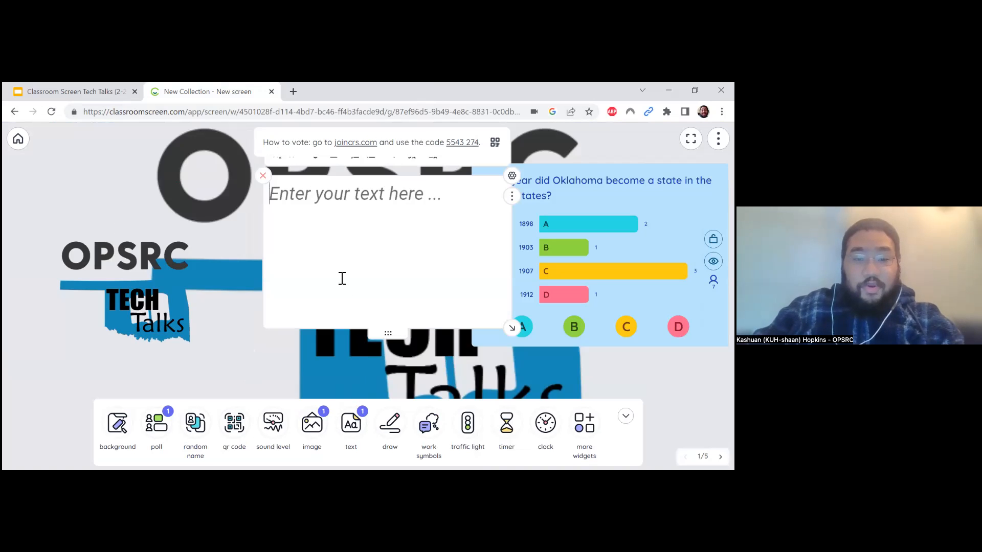
pyautogui.write('fjkldsajfkals;')
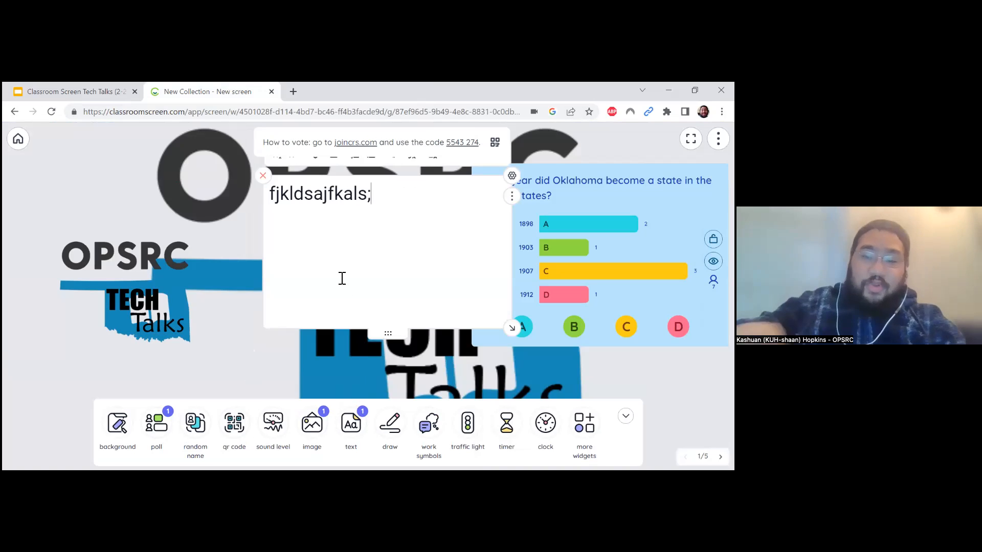
pyautogui.moveTo(388, 221); pyautogui.dragTo(346, 251)
pyautogui.click(346, 251)
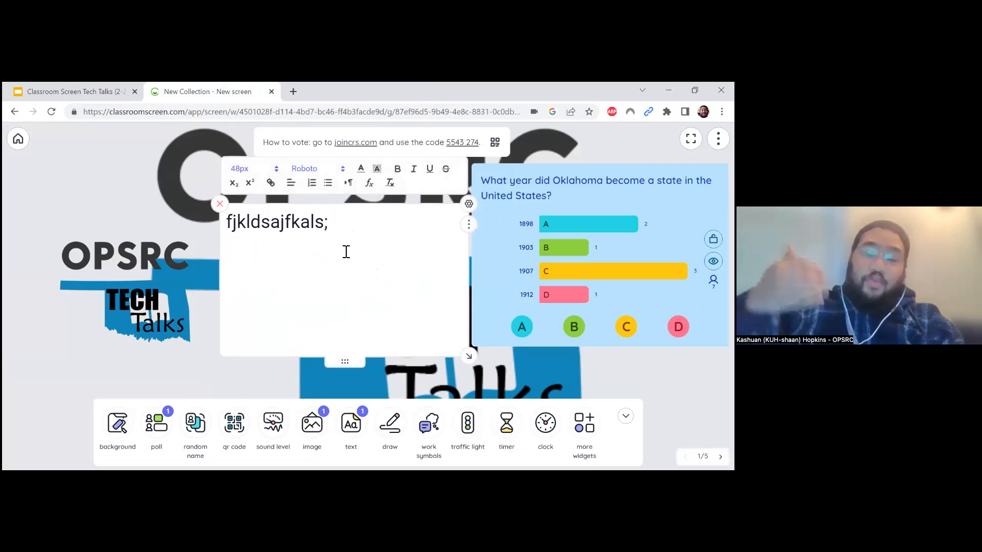
# Shrink the new text widget and place it above the small OPSRC logo image, and move the poll to the middle of the screen
pyautogui.moveTo(468, 356); pyautogui.dragTo(400, 268)
pyautogui.moveTo(313, 273); pyautogui.dragTo(128, 256)
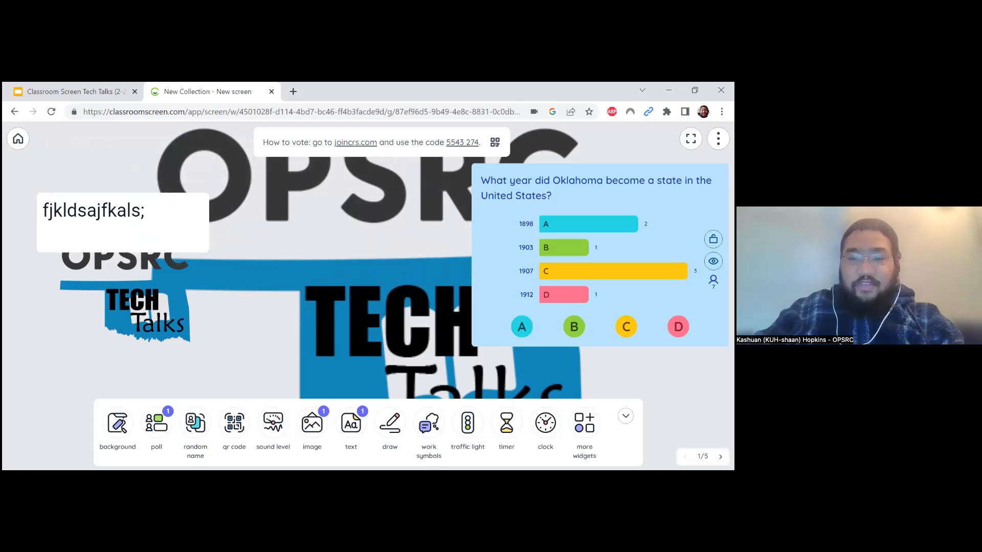
pyautogui.moveTo(492, 245); pyautogui.dragTo(286, 255)
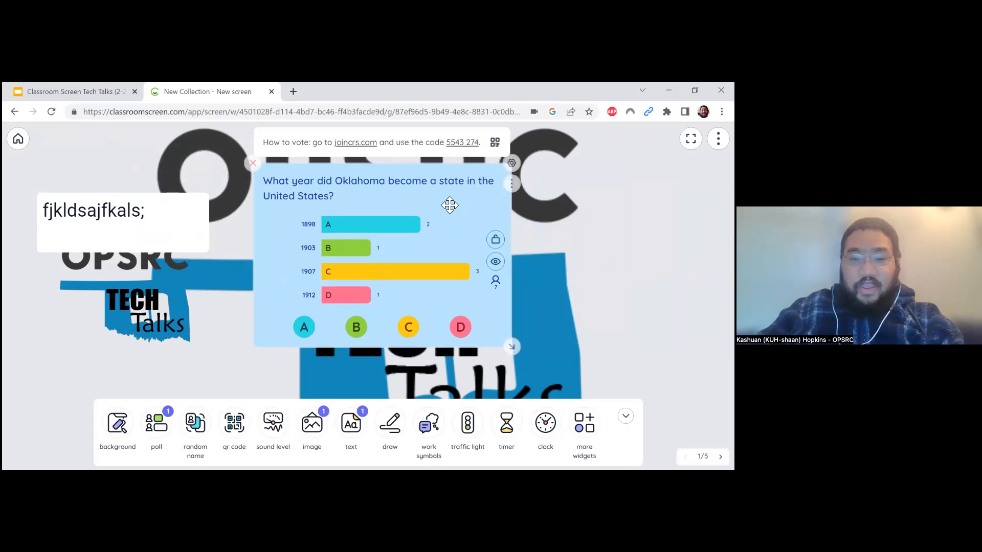
# Reset the Oklahoma statehood poll's results and change its poll type to Smileys
pyautogui.click(512, 163)
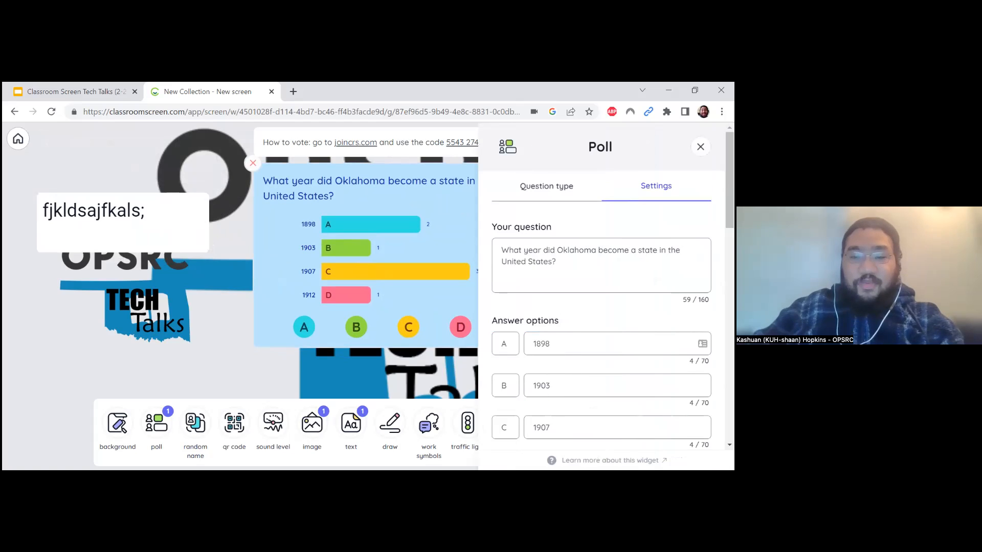
pyautogui.click(546, 187)
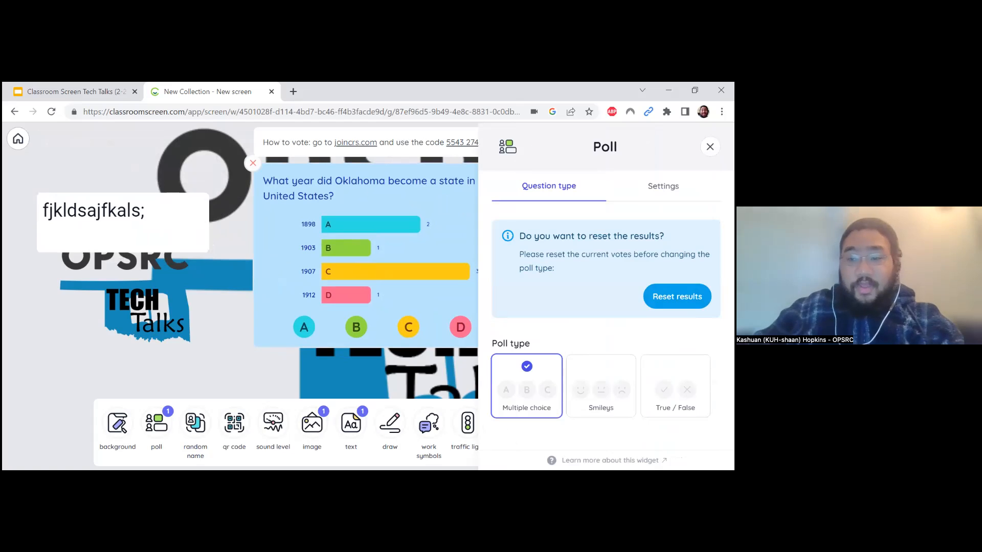
pyautogui.click(677, 297)
pyautogui.click(600, 276)
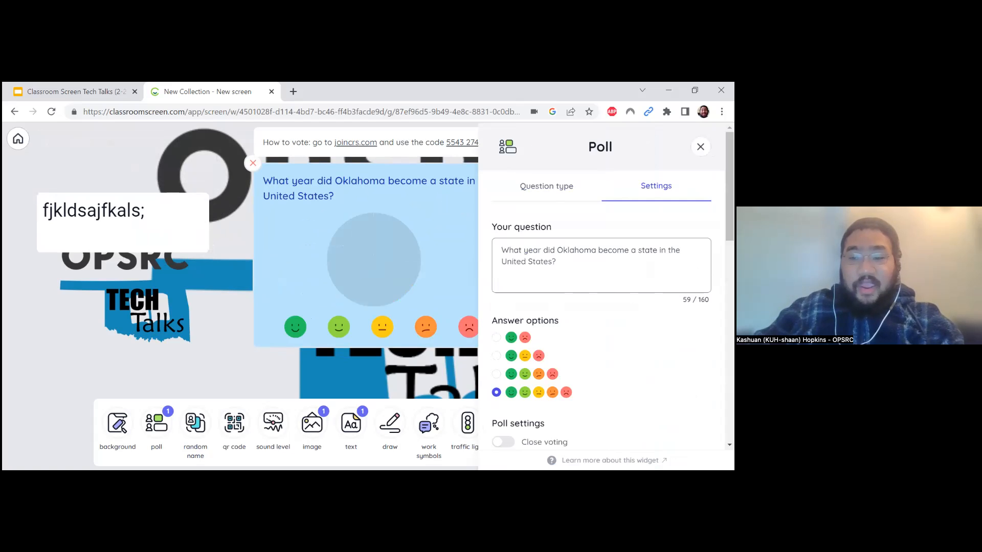
# Set the poll's answer options to the three-smiley set of green, yellow and red
pyautogui.scroll(-1, 602, 286)
pyautogui.scroll(1, 602, 286)
pyautogui.scroll(-1, 524, 308)
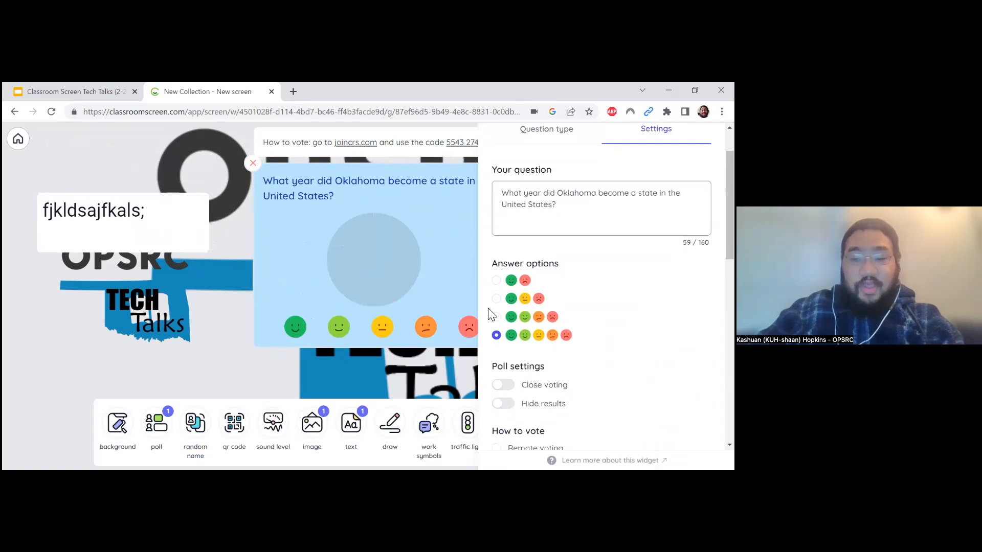
pyautogui.click(496, 300)
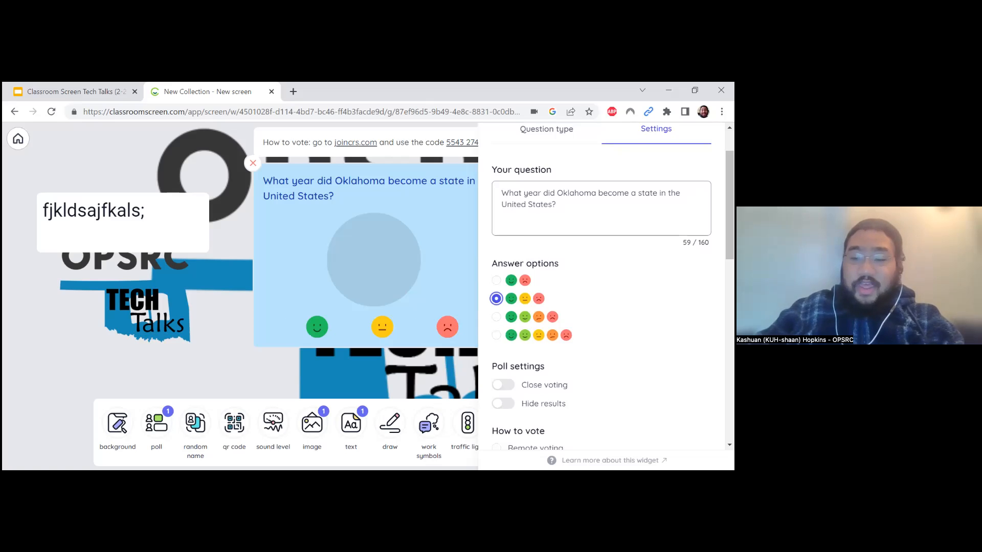
# Review the poll's voting settings, try the different chart types and set the chart type to Bar
pyautogui.scroll(-2, 602, 286)
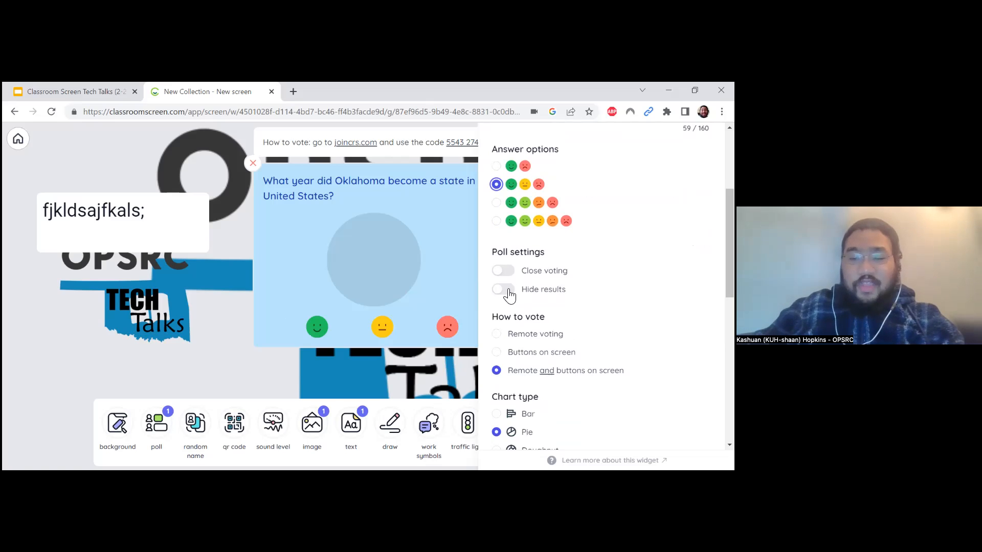
pyautogui.scroll(-1, 509, 295)
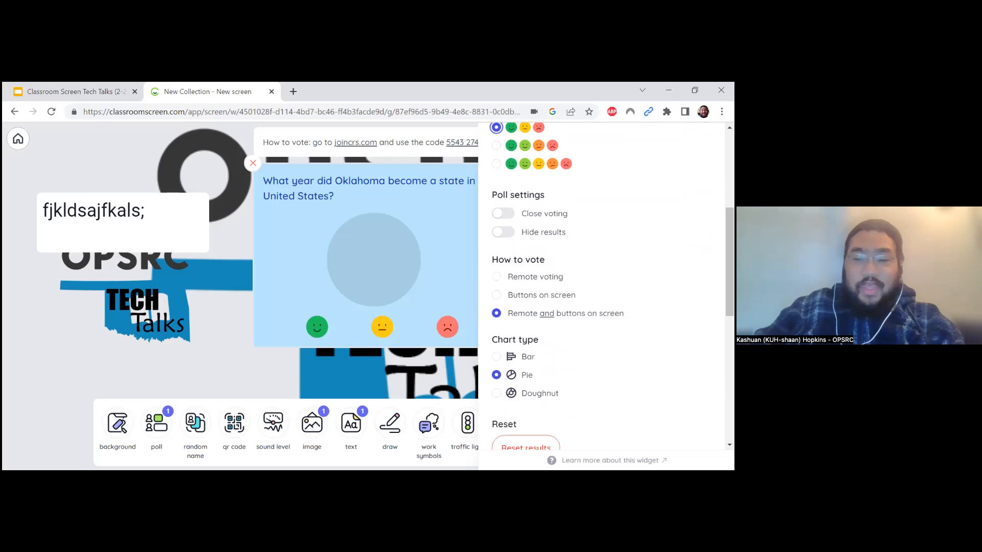
pyautogui.scroll(-1, 604, 286)
pyautogui.click(496, 301)
pyautogui.click(496, 316)
pyautogui.click(496, 336)
pyautogui.click(496, 300)
# Look over the poll's reset option and color themes, and close the poll settings
pyautogui.scroll(-4, 528, 169)
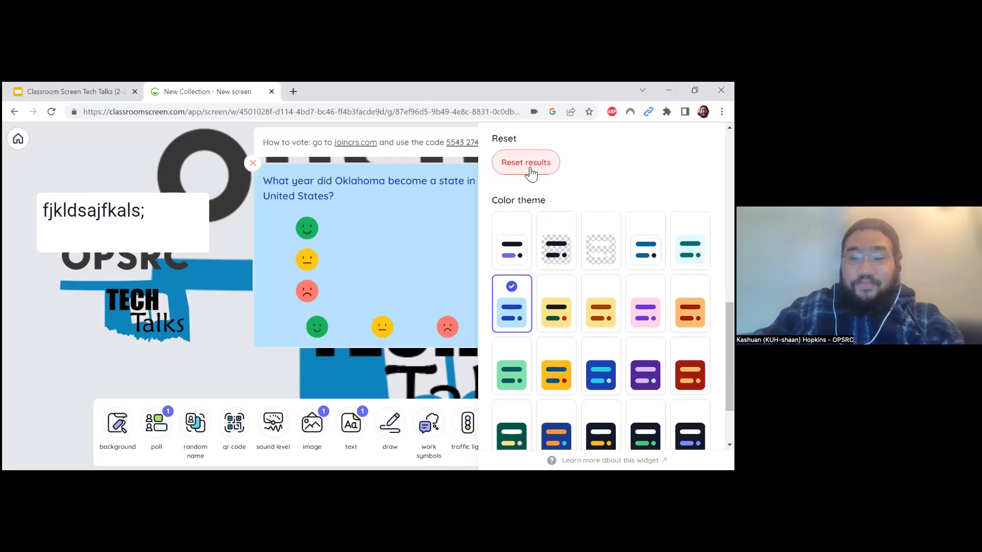
pyautogui.scroll(-2, 528, 169)
pyautogui.scroll(3, 528, 169)
pyautogui.scroll(5, 601, 286)
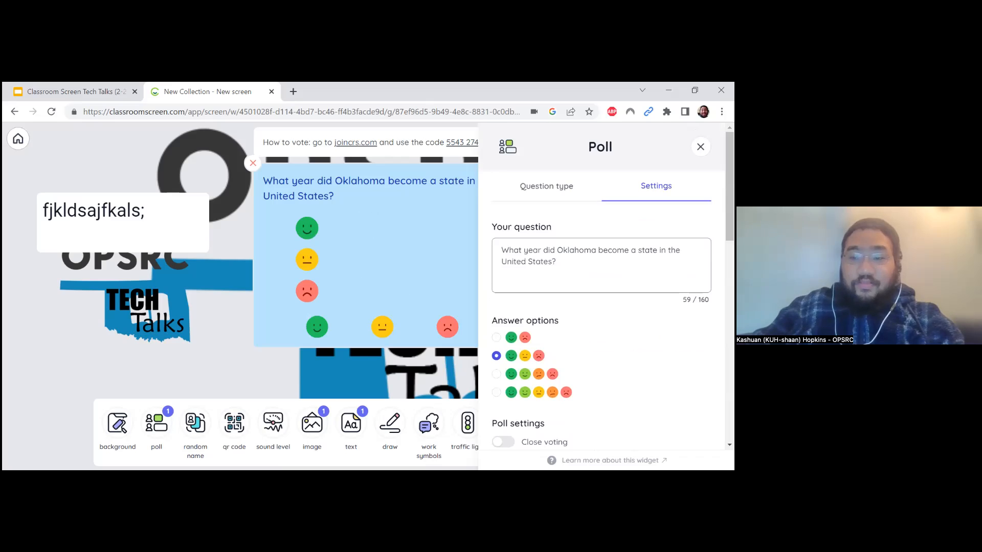
pyautogui.click(701, 147)
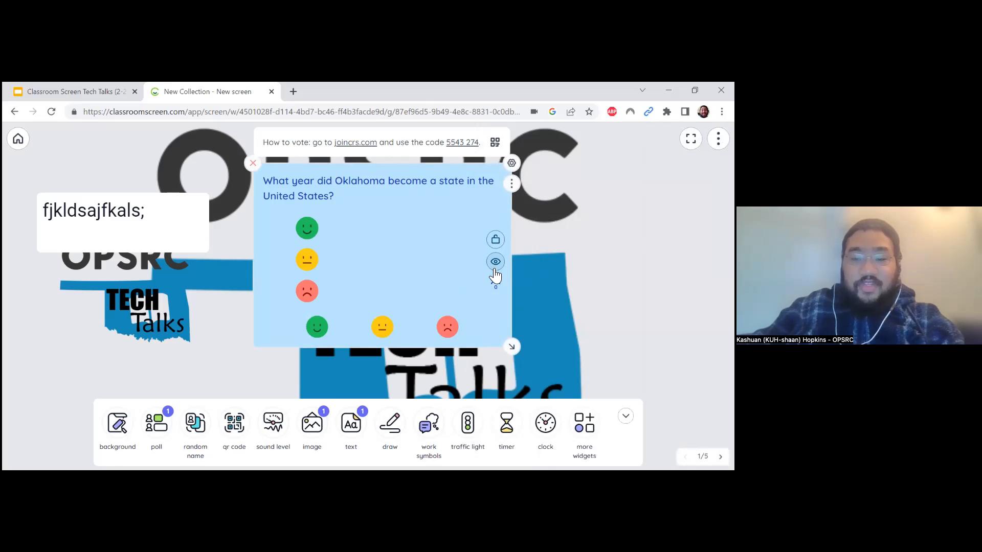
# Lock voting on the Oklahoma statehood poll and go to the Classroom Management Widgets screen
pyautogui.click(499, 243)
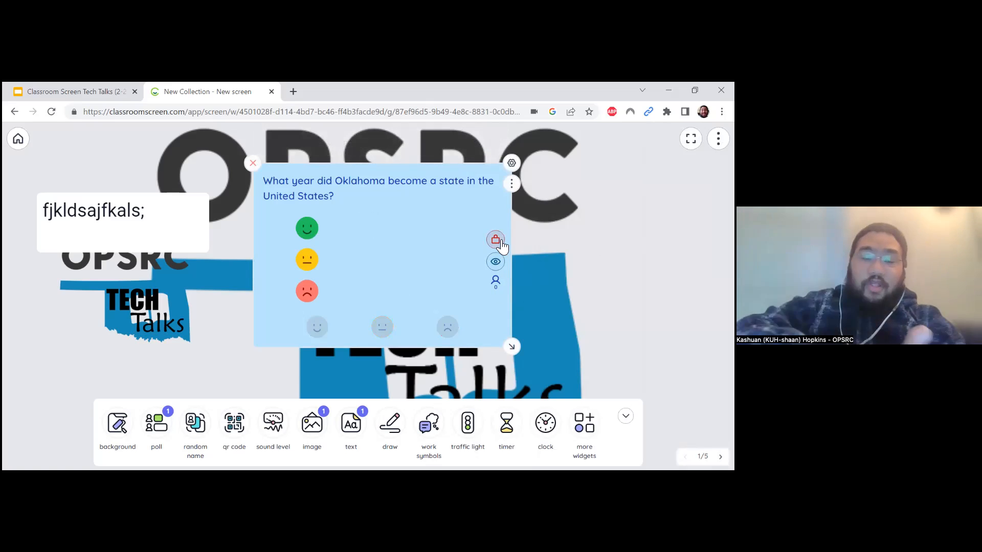
pyautogui.click(496, 263)
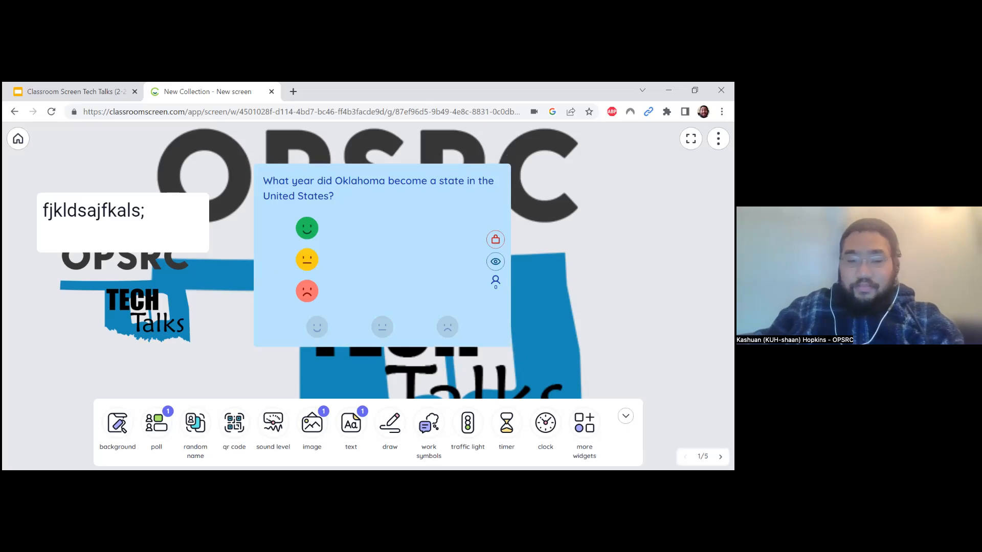
pyautogui.click(721, 457)
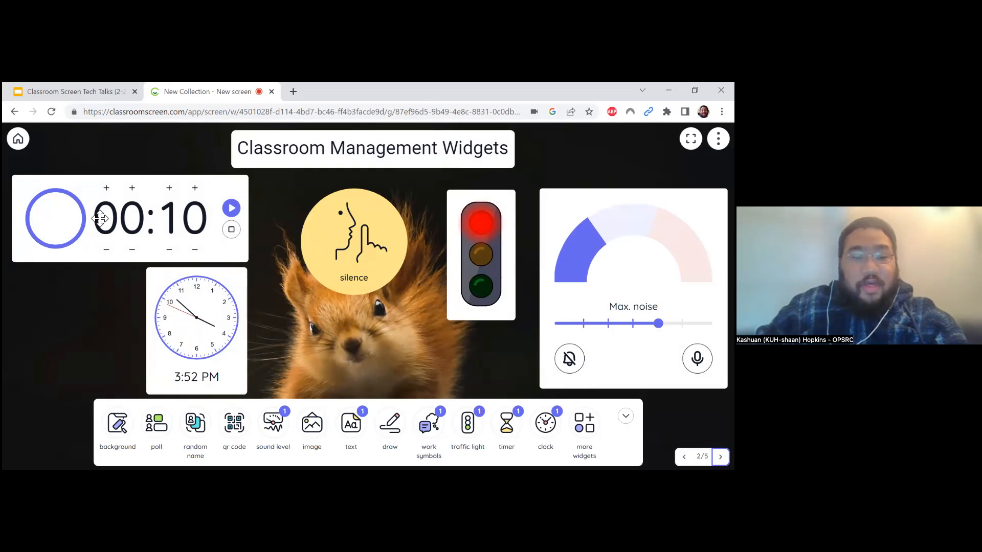
# Run the 10-second timer, reset it, and try raising and lowering its minutes
pyautogui.click(231, 208)
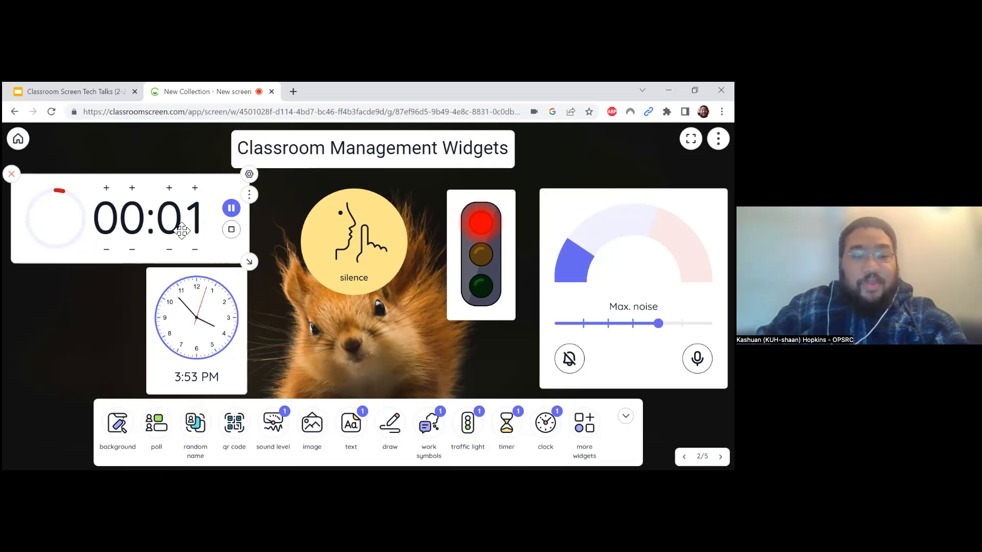
pyautogui.click(231, 231)
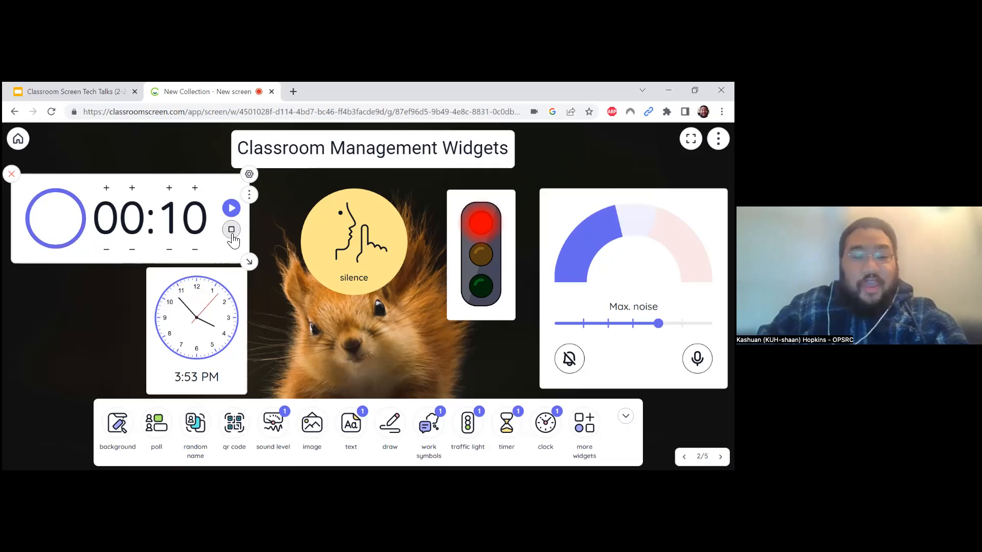
pyautogui.click(132, 188)
pyautogui.click(132, 188)
pyautogui.click(132, 249)
pyautogui.click(132, 249)
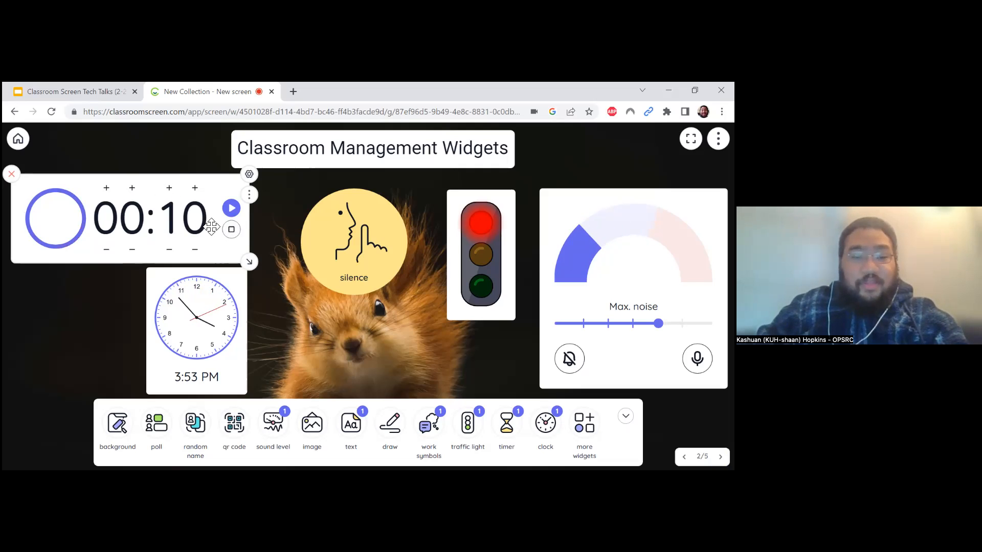
# Review the timer's settings, including the available sounds, repeat, red indicator, default time and color themes
pyautogui.click(249, 174)
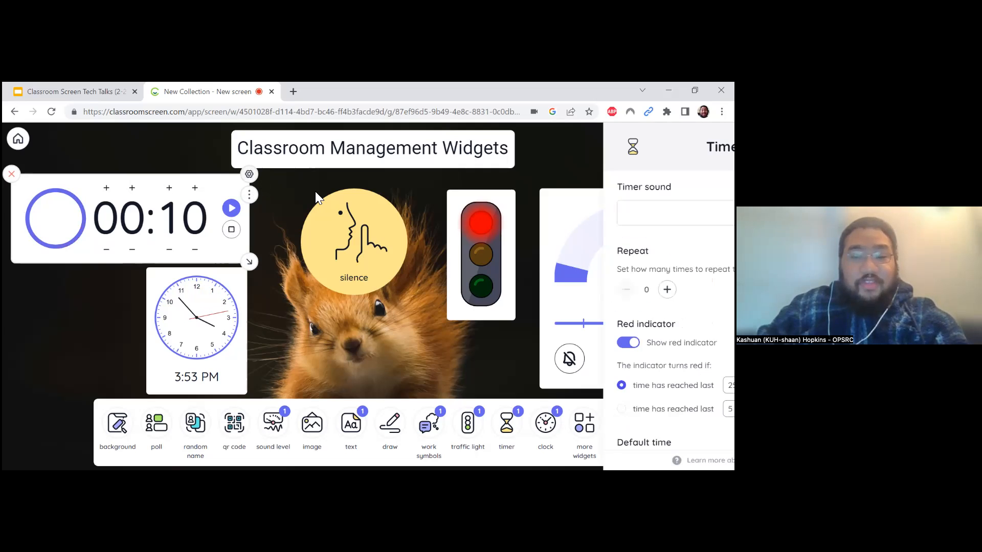
pyautogui.click(590, 213)
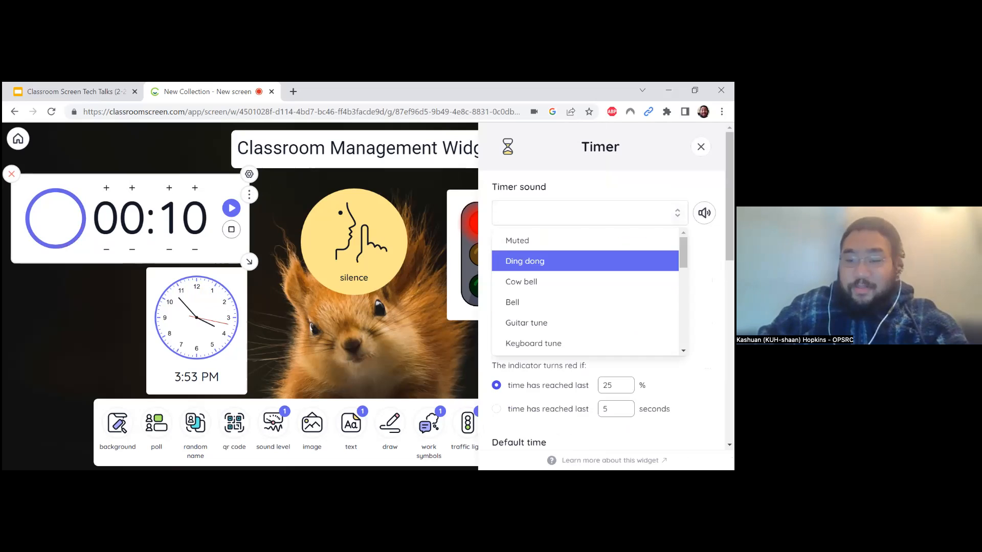
pyautogui.scroll(-5, 577, 261)
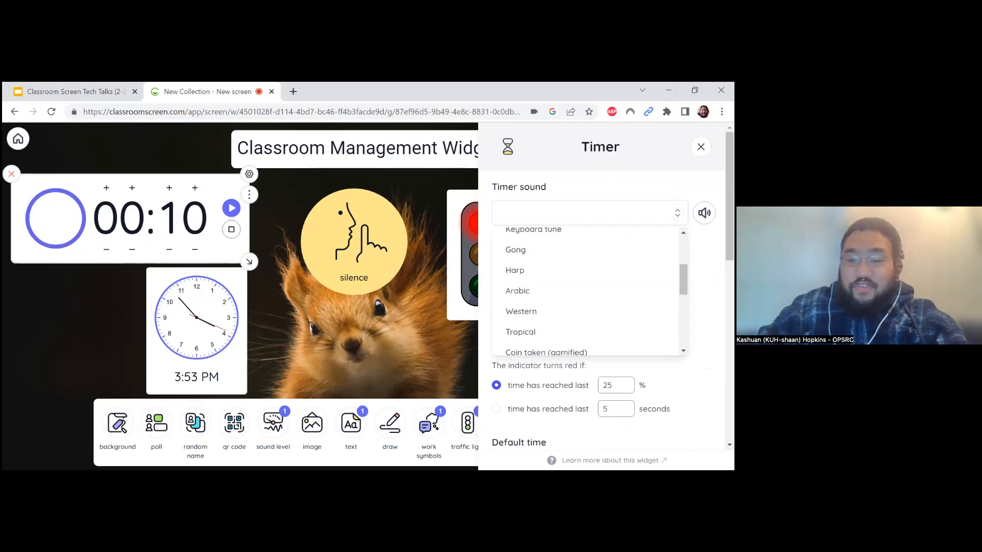
pyautogui.click(585, 296)
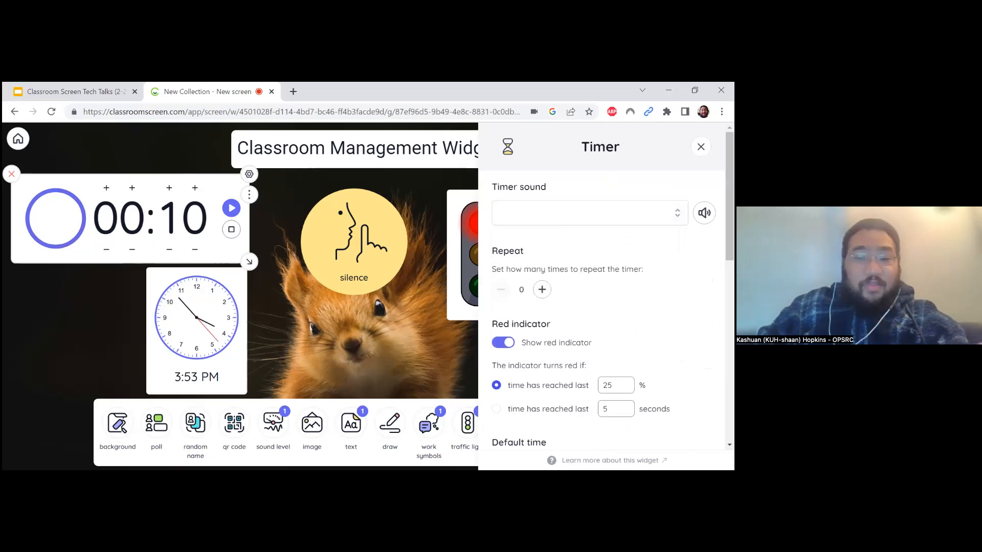
pyautogui.scroll(-3, 601, 287)
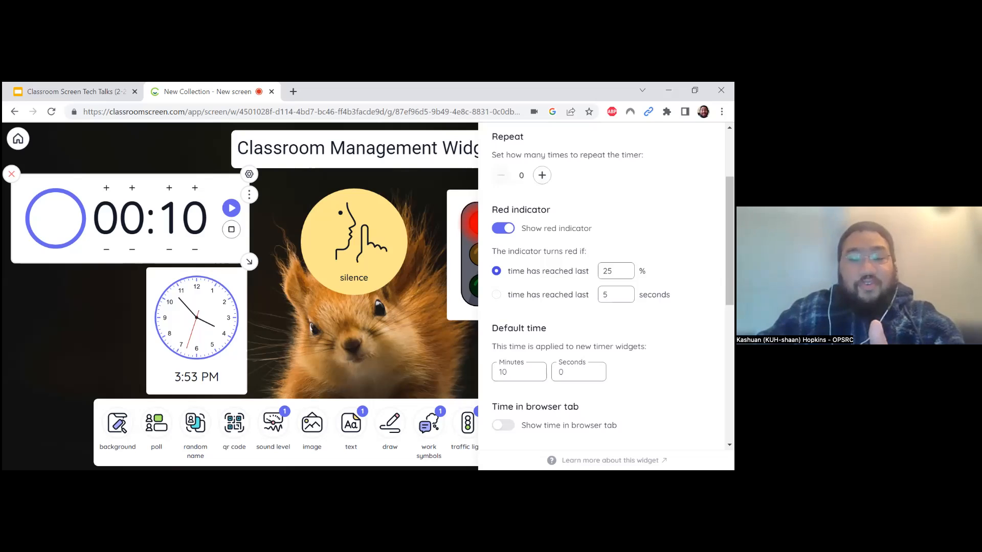
pyautogui.scroll(-2, 603, 286)
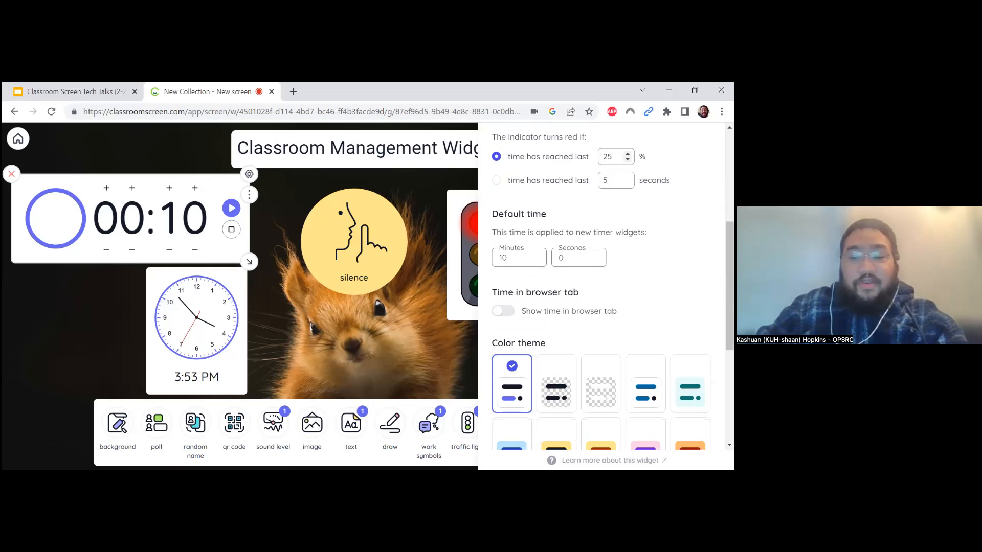
pyautogui.scroll(4, 604, 287)
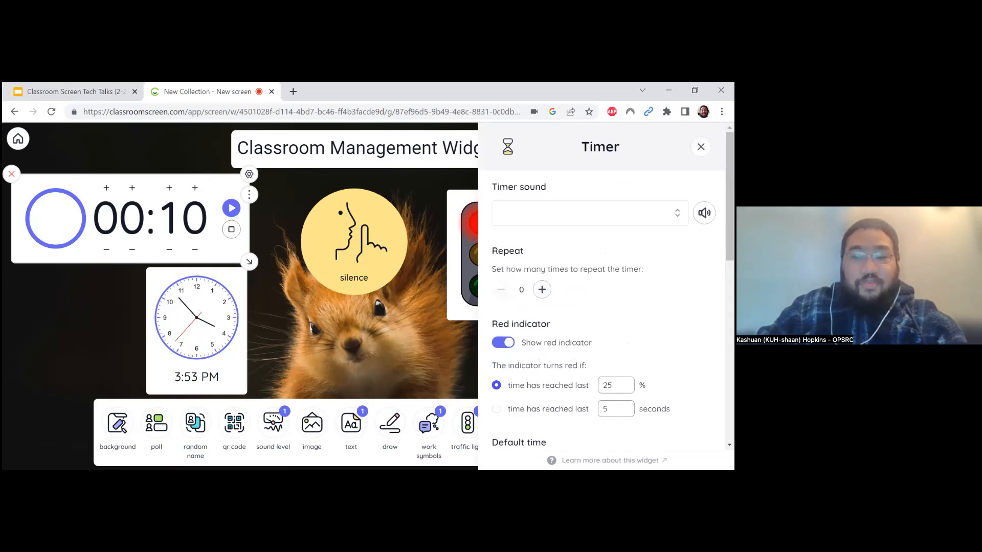
pyautogui.click(701, 147)
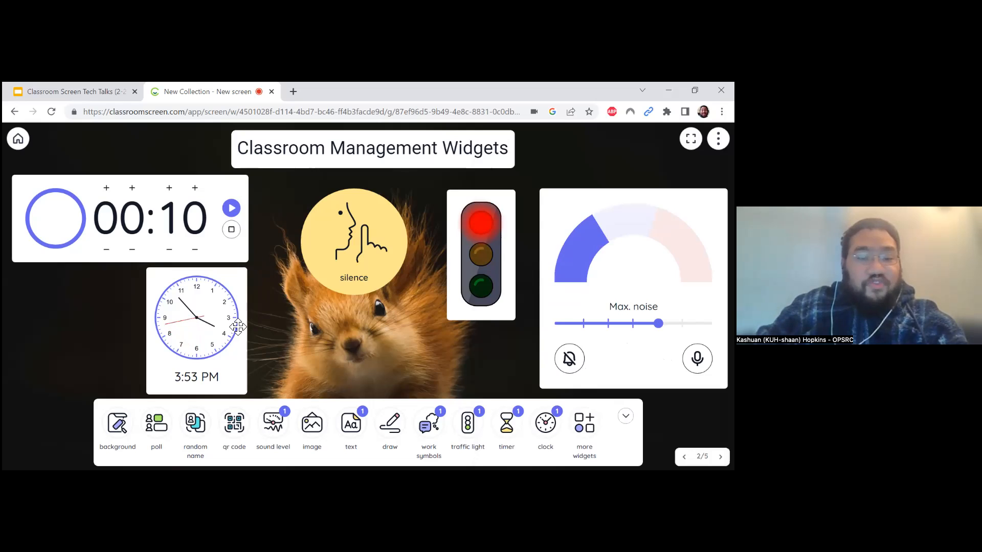
# Change the clock widget's time format to the 24-hour clock and close its settings
pyautogui.moveTo(237, 327)
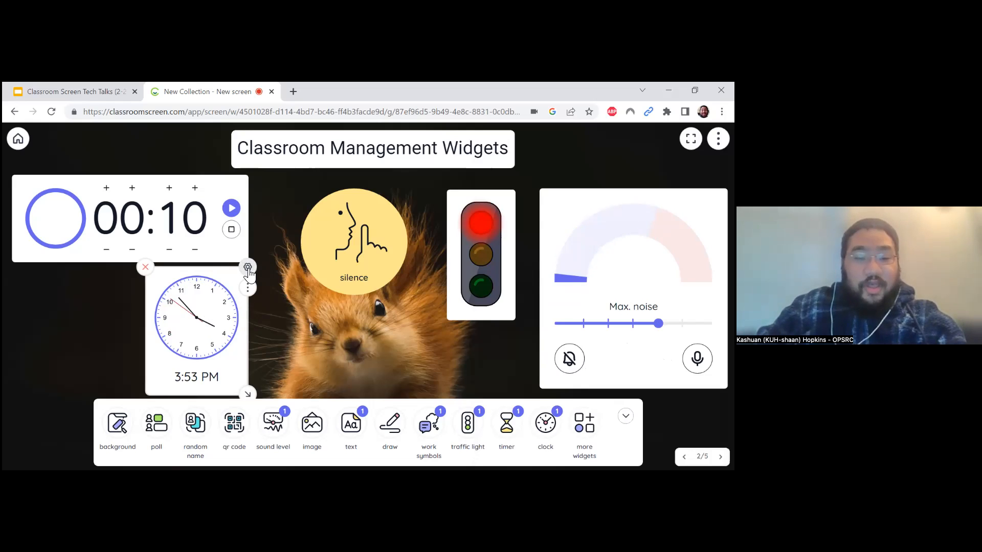
pyautogui.click(248, 267)
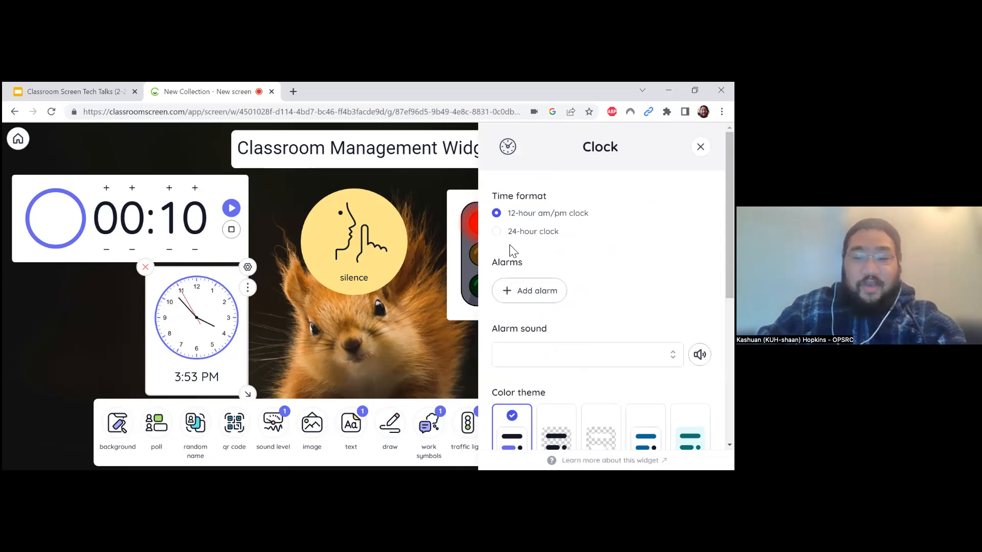
pyautogui.click(497, 231)
pyautogui.click(496, 213)
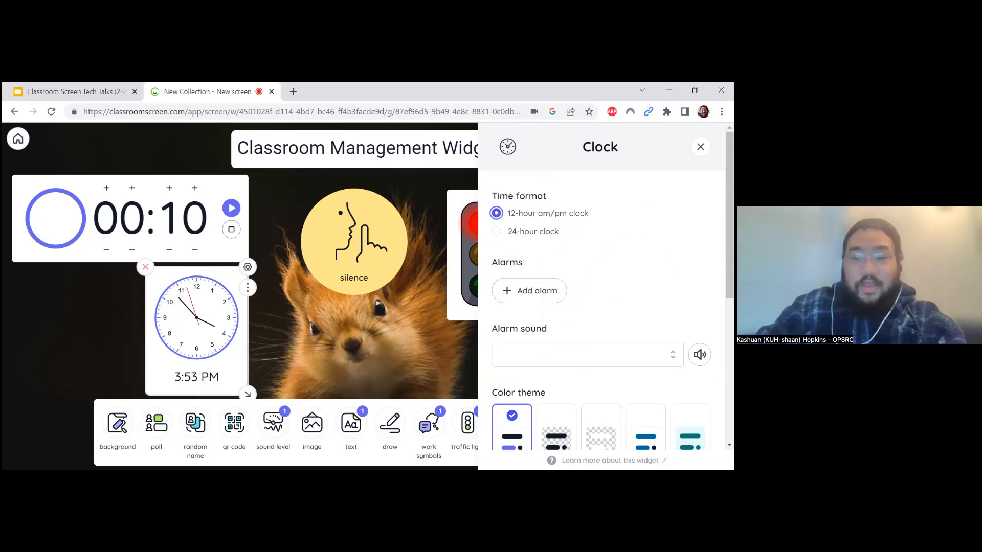
pyautogui.click(498, 232)
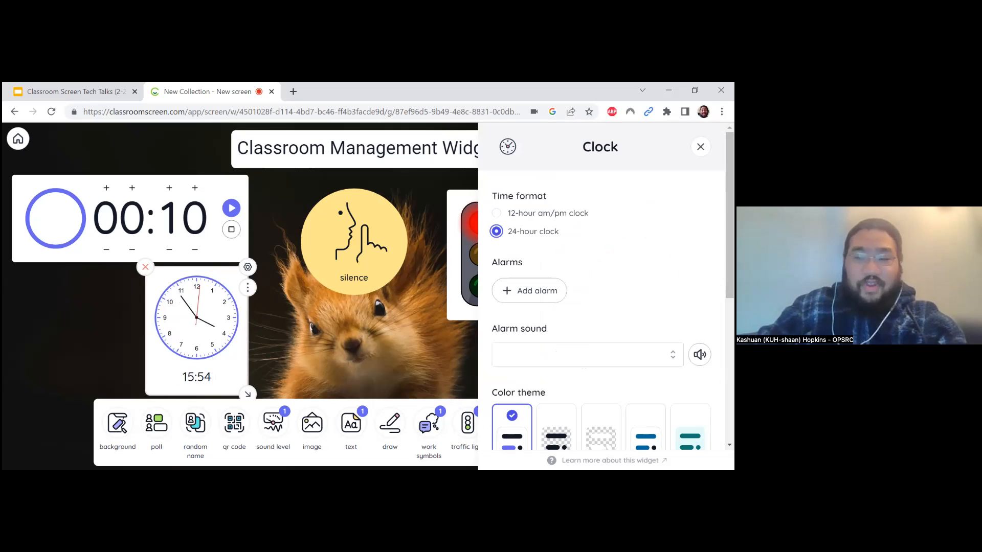
pyautogui.click(701, 147)
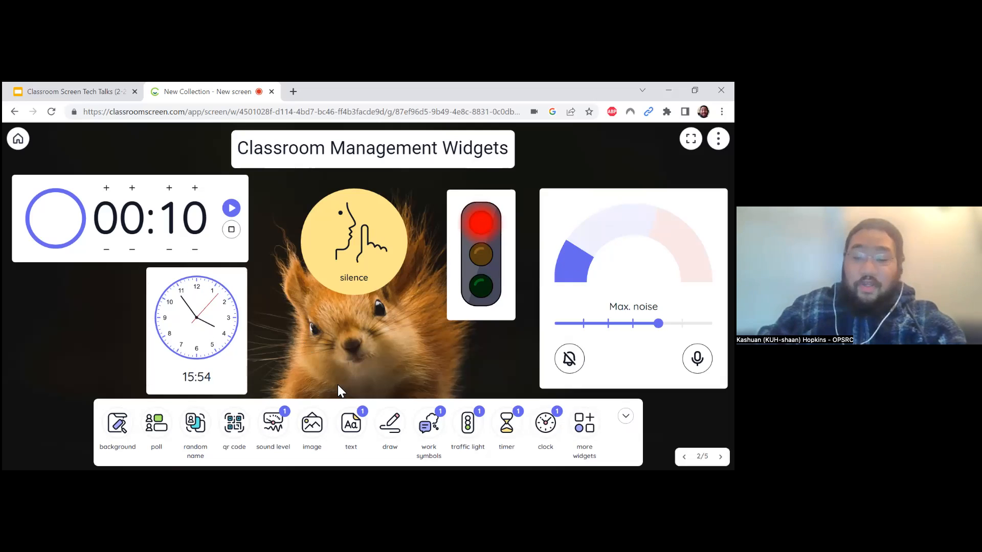
# Try adding a second clock widget overlapping the timer, and remove it
pyautogui.click(546, 423)
pyautogui.moveTo(657, 258); pyautogui.dragTo(255, 265)
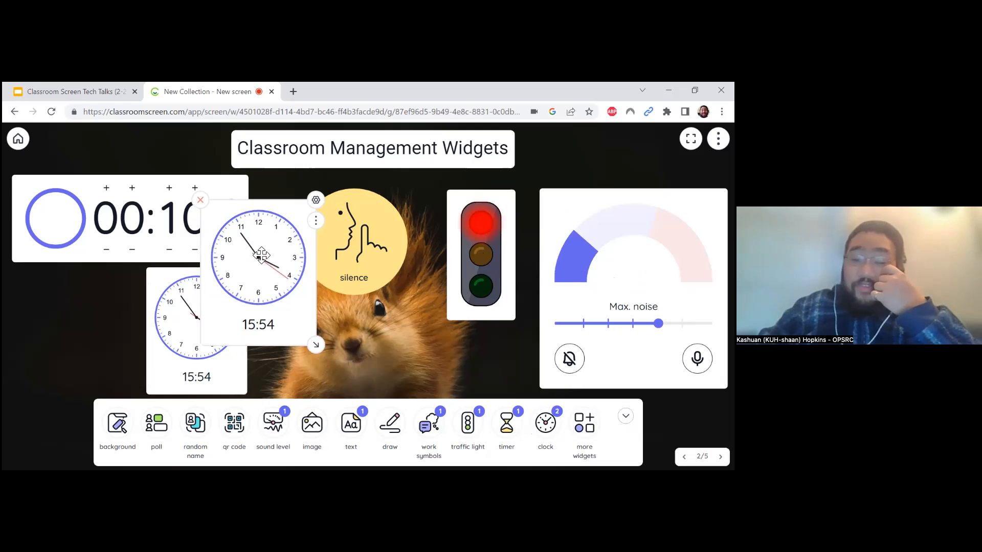
pyautogui.click(201, 200)
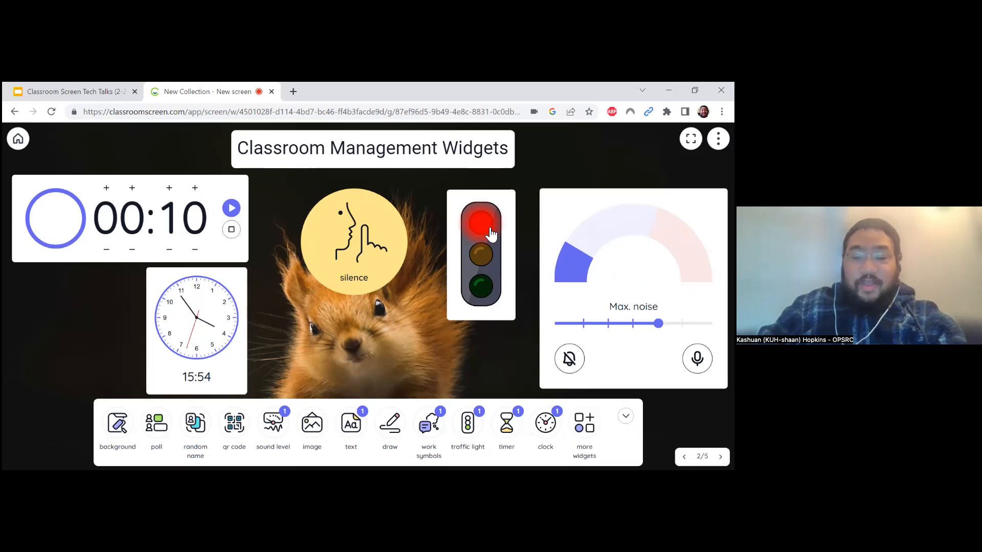
# Switch the traffic light to yellow and then to green
pyautogui.click(488, 258)
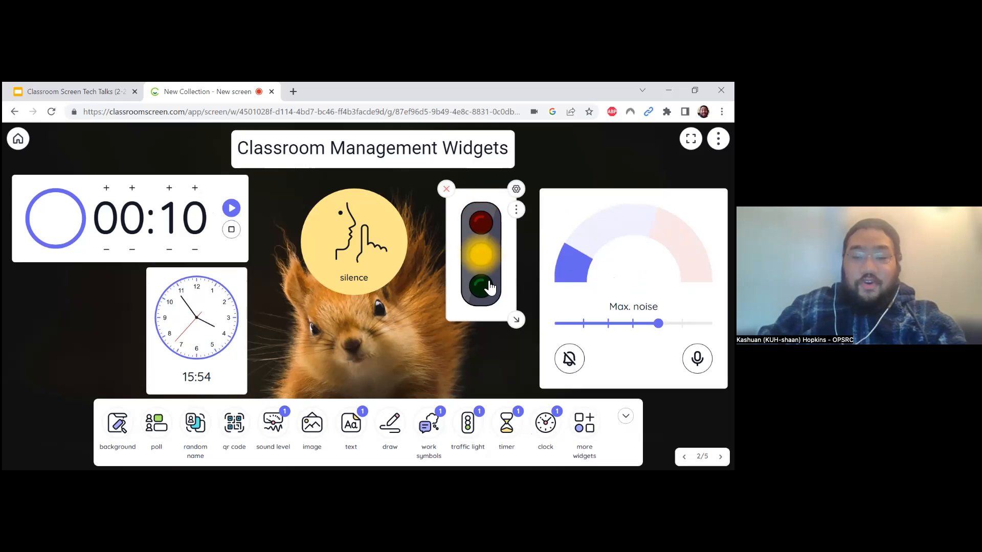
pyautogui.click(489, 258)
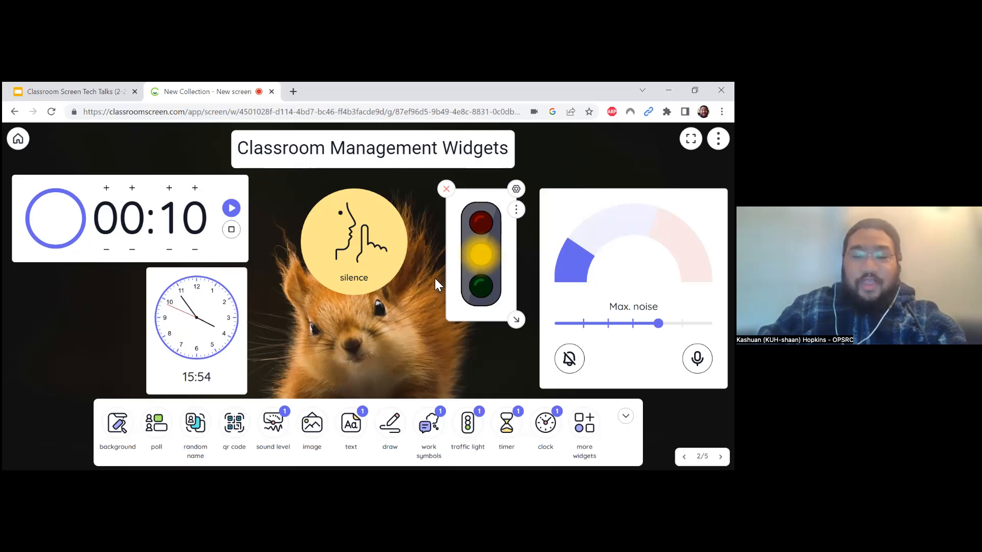
pyautogui.click(489, 289)
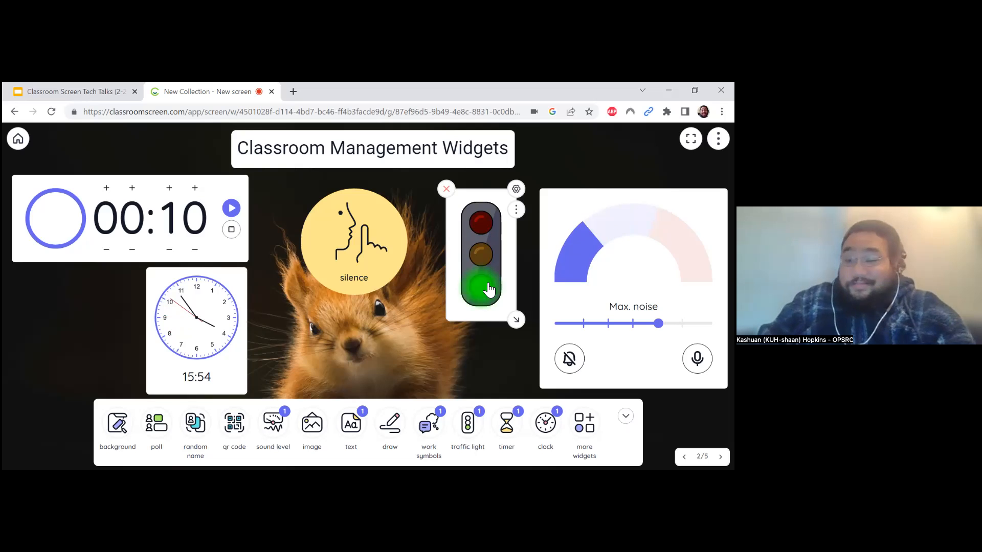
# Review the traffic light's design, description, sound and color theme settings, and close them
pyautogui.click(516, 189)
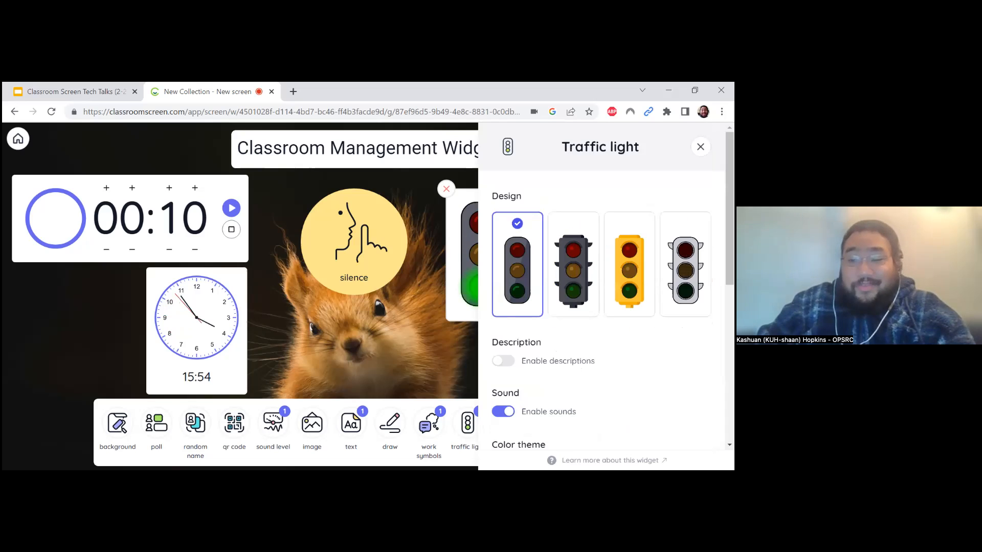
pyautogui.scroll(-1, 601, 296)
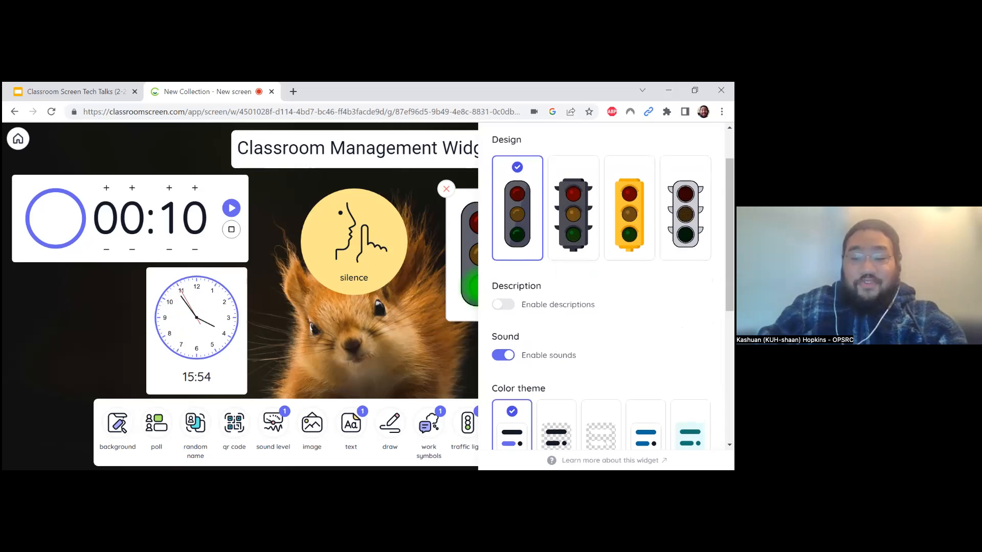
pyautogui.scroll(1, 602, 296)
pyautogui.click(386, 363)
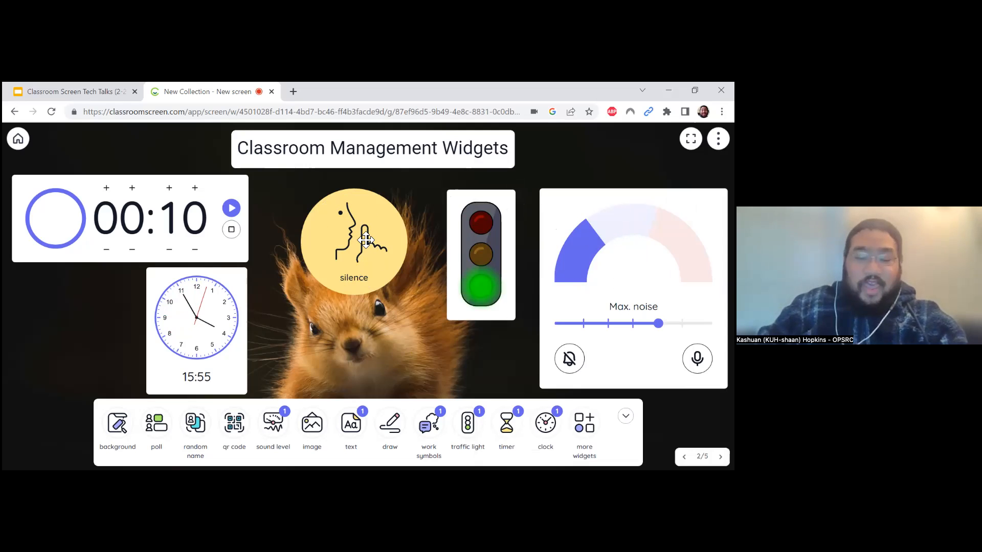
# Cycle the work symbol through whisper and ask neighbor, and set it to work together
pyautogui.click(365, 266)
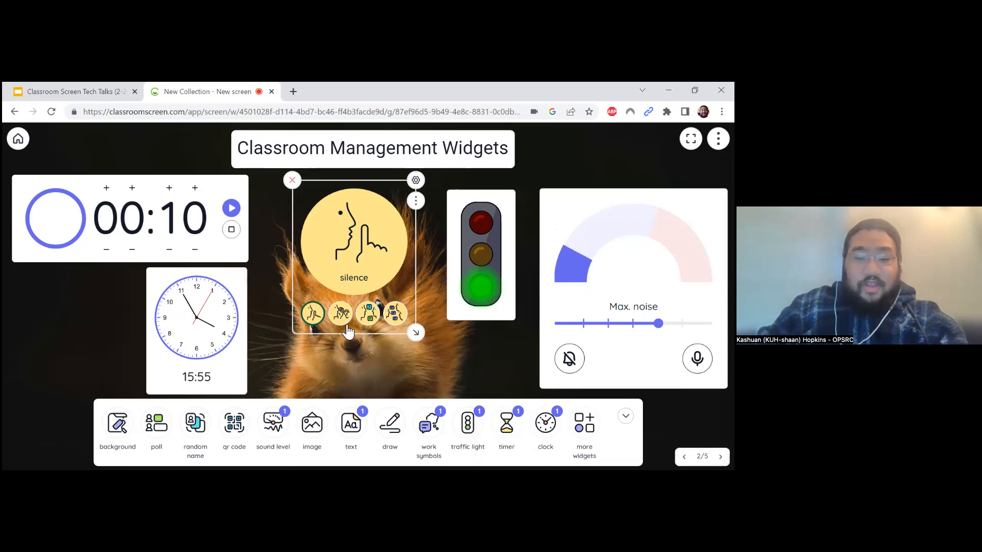
pyautogui.click(340, 325)
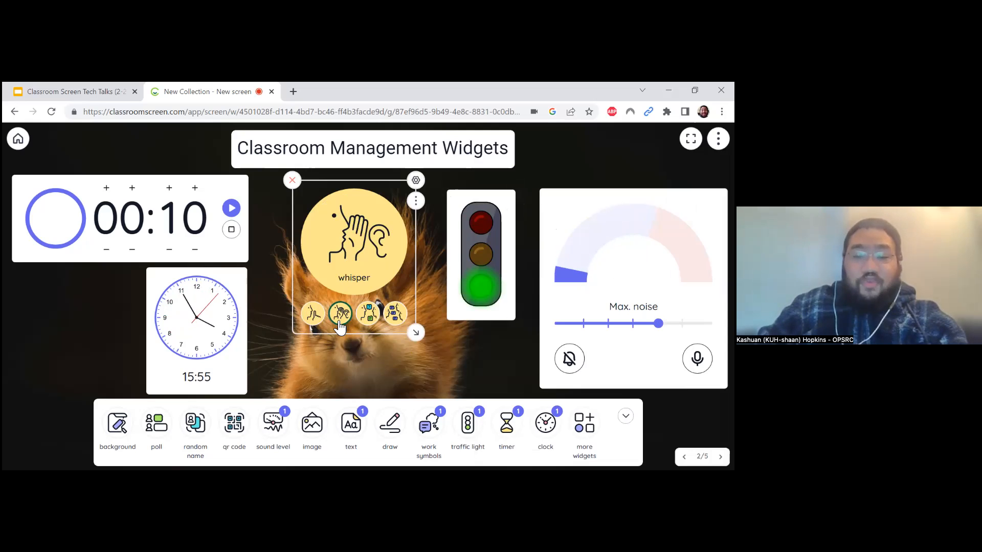
pyautogui.click(367, 321)
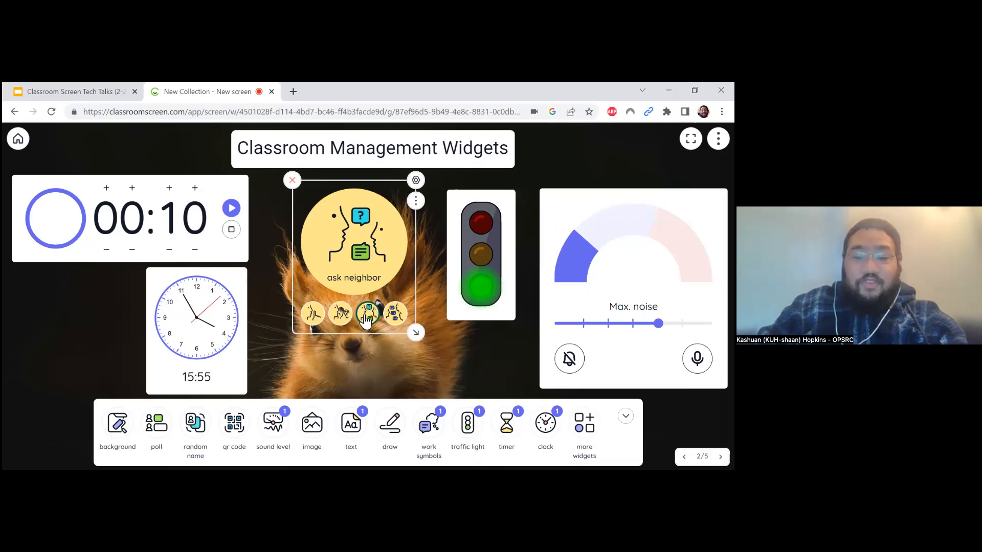
pyautogui.click(396, 314)
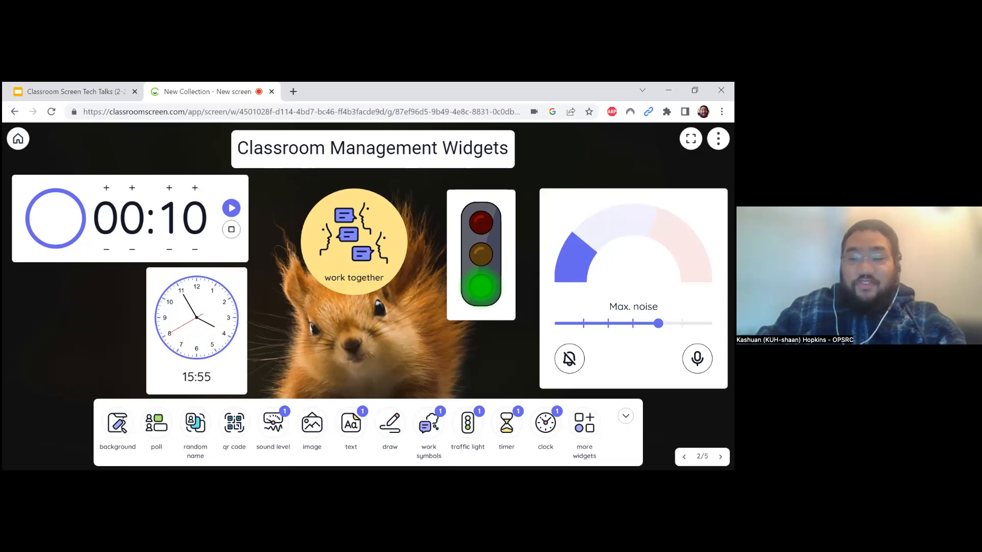
# Turn on the sound level widget's alert bell and set its maximum noise to the halfway mark
pyautogui.moveTo(658, 323); pyautogui.dragTo(584, 323)
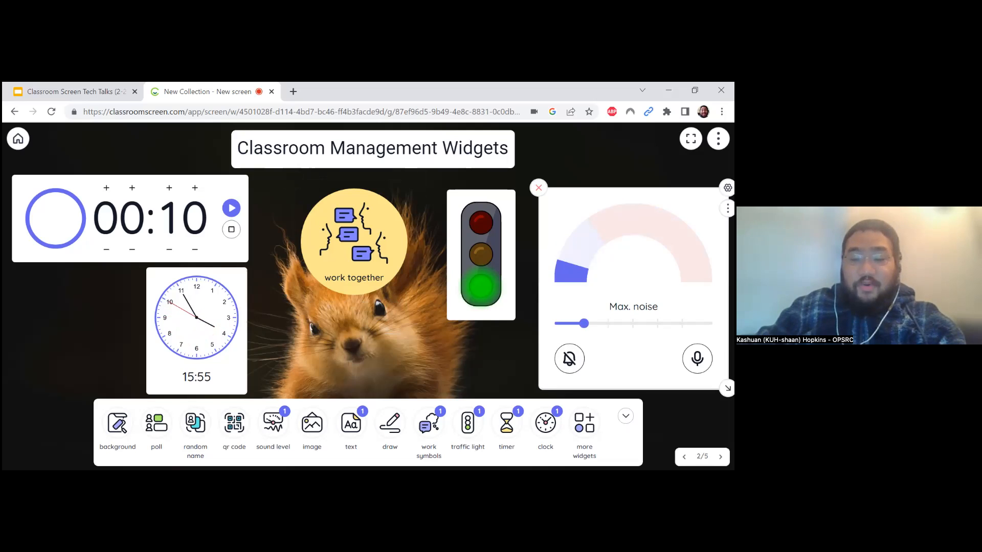
pyautogui.click(569, 359)
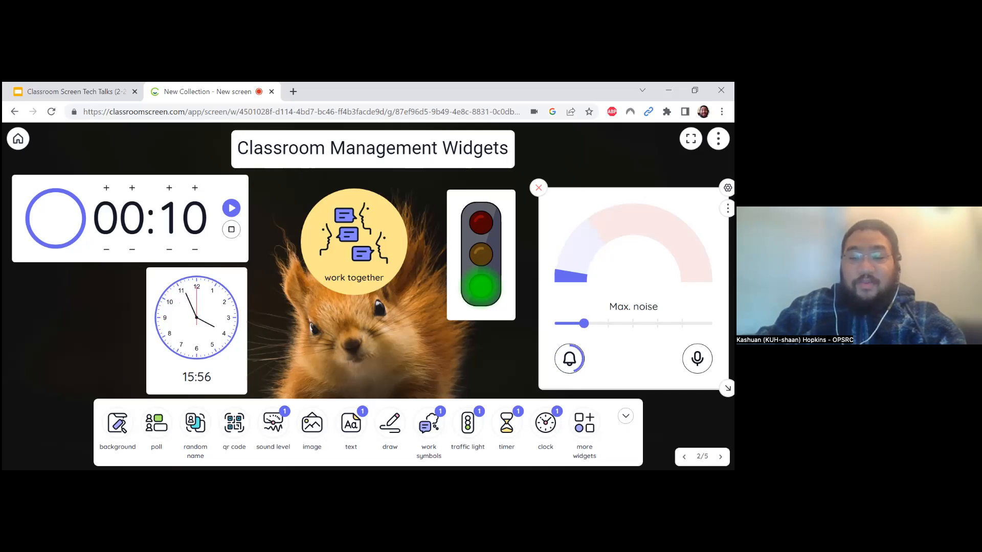
pyautogui.moveTo(584, 323)
pyautogui.mouseDown()
pyautogui.moveTo(682, 323)
pyautogui.moveTo(634, 324)
pyautogui.mouseUp()
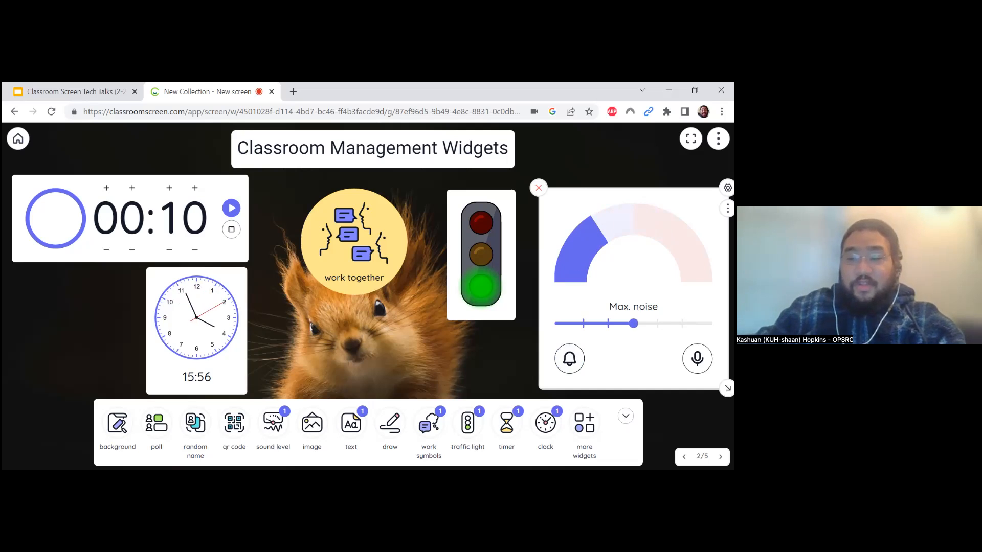
# Show the sound level widget in spotlight and try enlarging the page, resetting the zoom to 100%
pyautogui.click(727, 208)
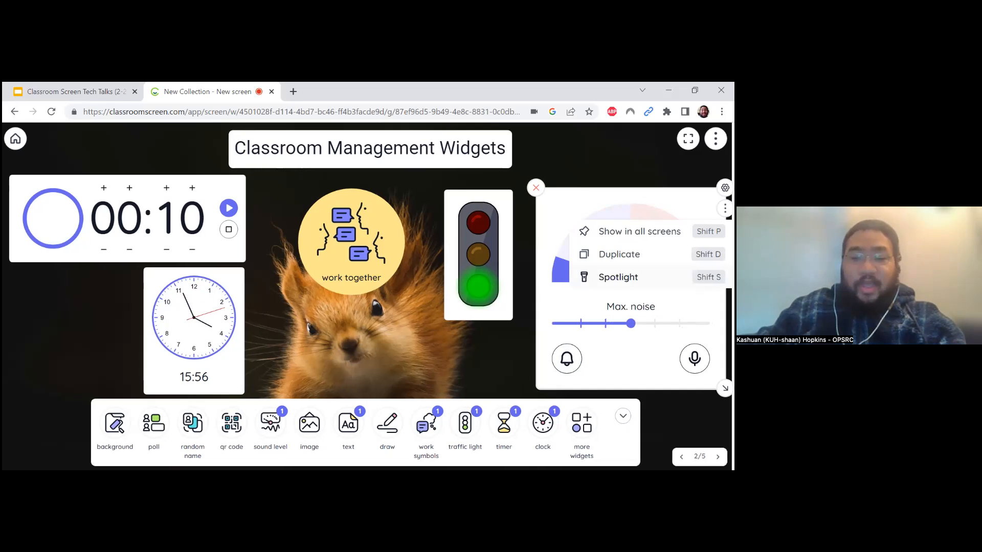
pyautogui.click(618, 277)
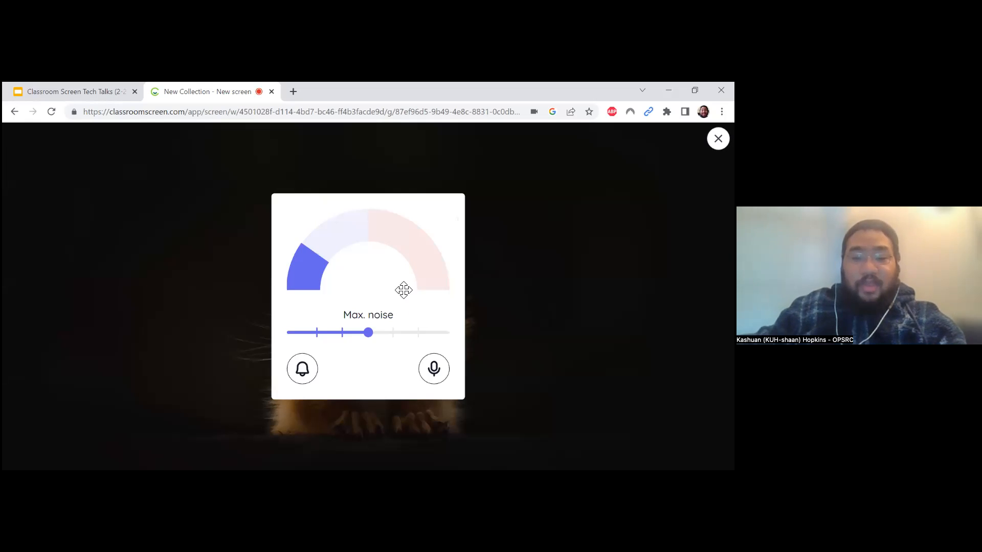
pyautogui.hotkey('ctrl', '+')
pyautogui.hotkey('ctrl', '+')
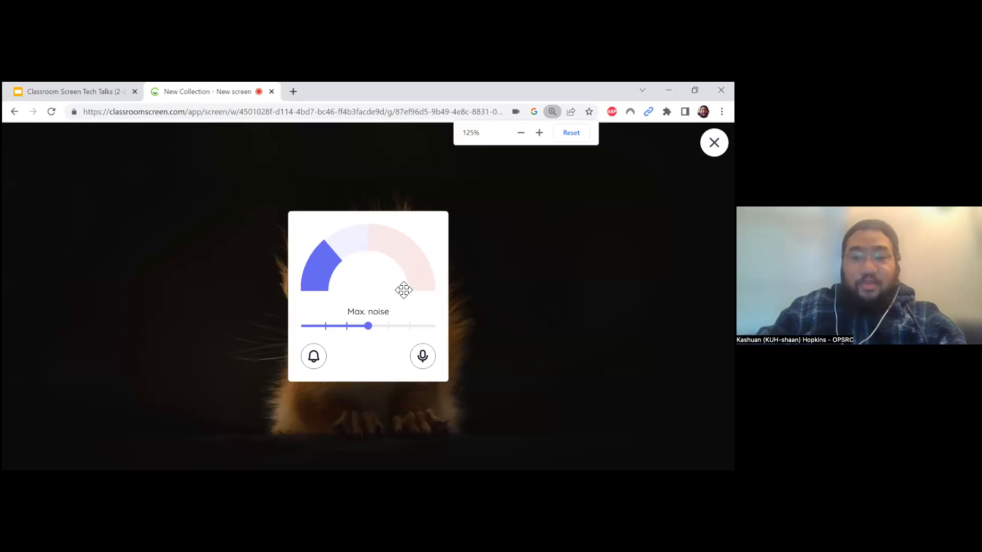
pyautogui.hotkey('ctrl', '0')
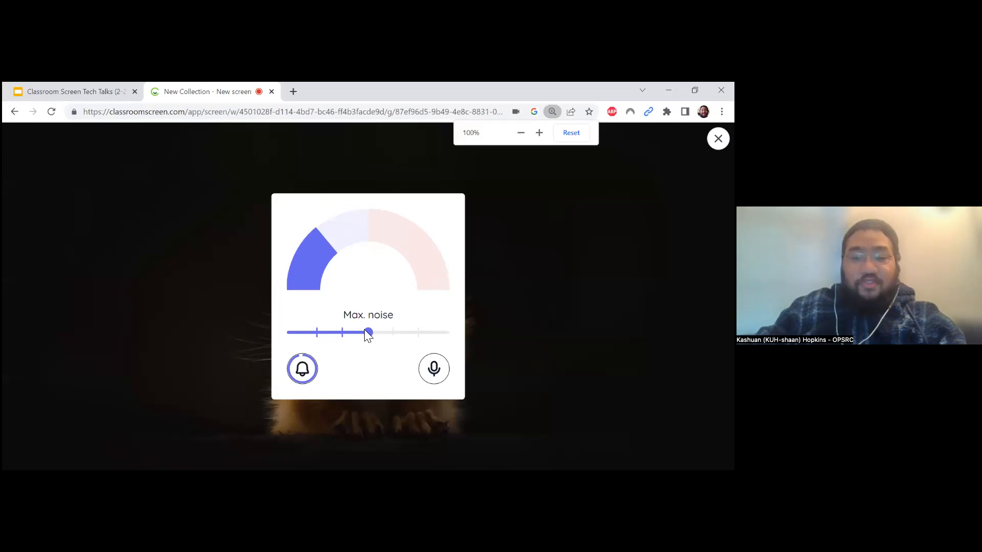
# Raise the sound level's maximum noise by one notch, leave the spotlight, and mute the alert bell
pyautogui.click(394, 338)
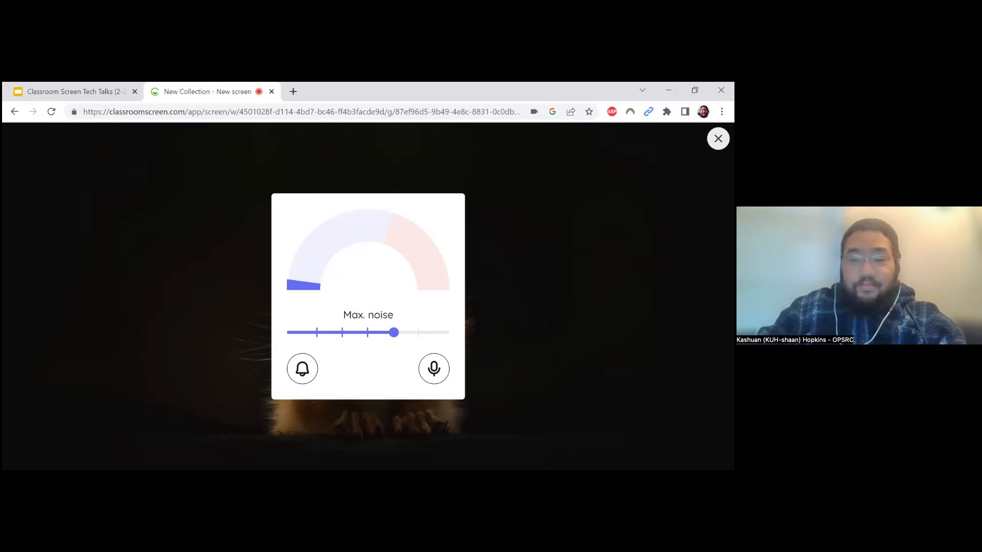
pyautogui.press('Escape')
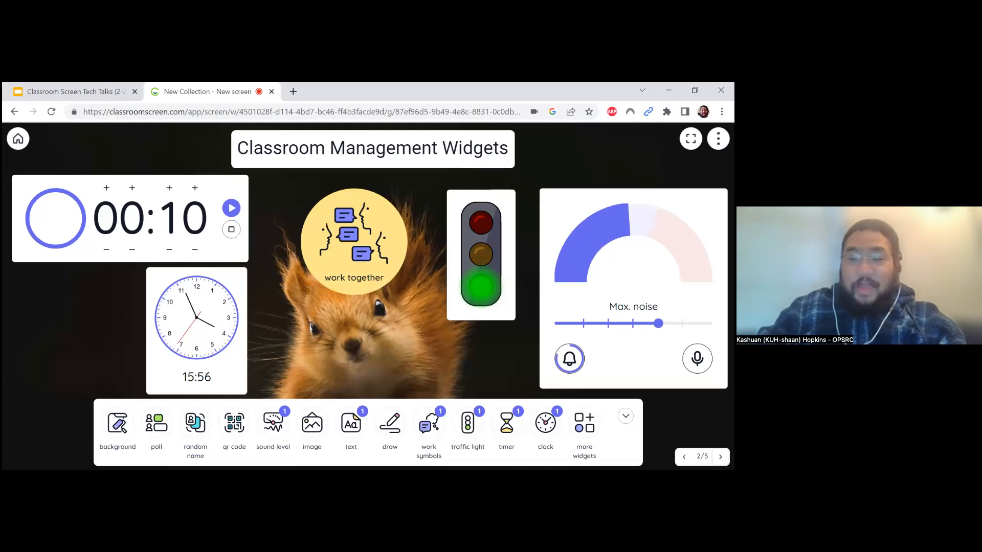
pyautogui.click(570, 359)
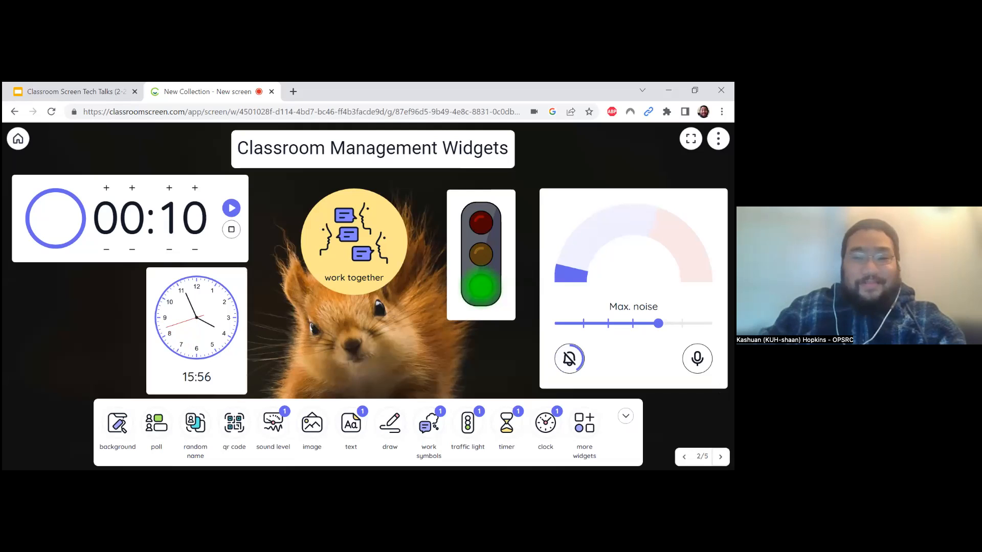
pyautogui.click(720, 456)
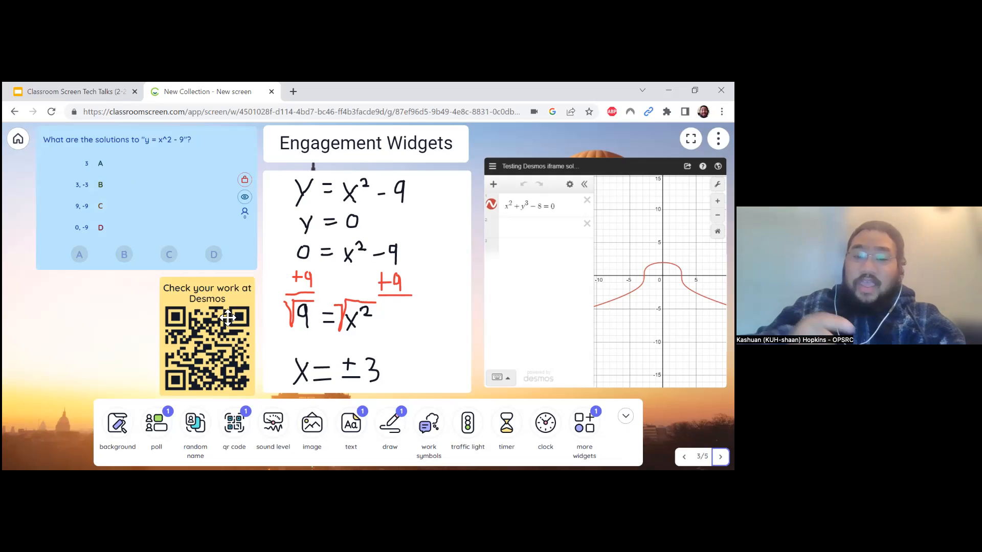
pyautogui.click(238, 424)
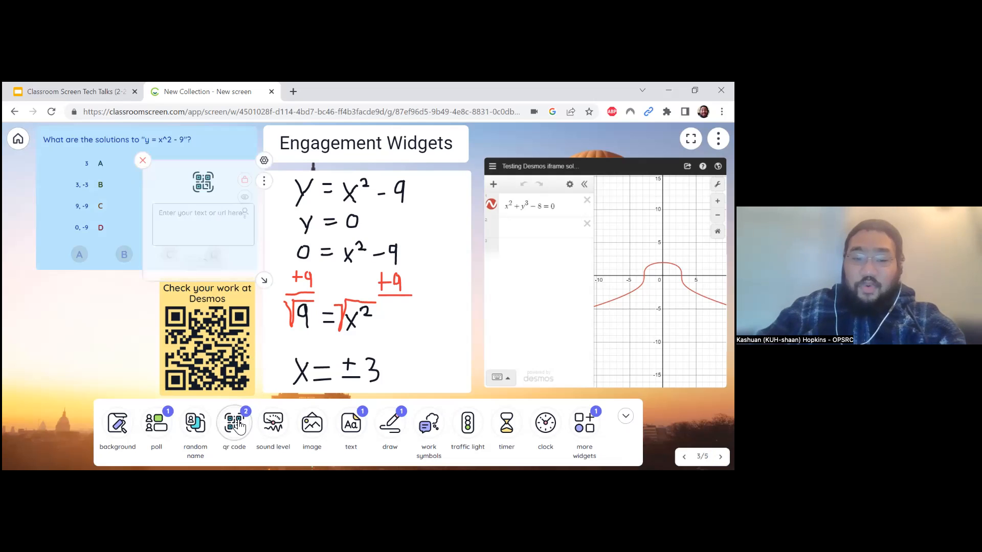
pyautogui.click(216, 226)
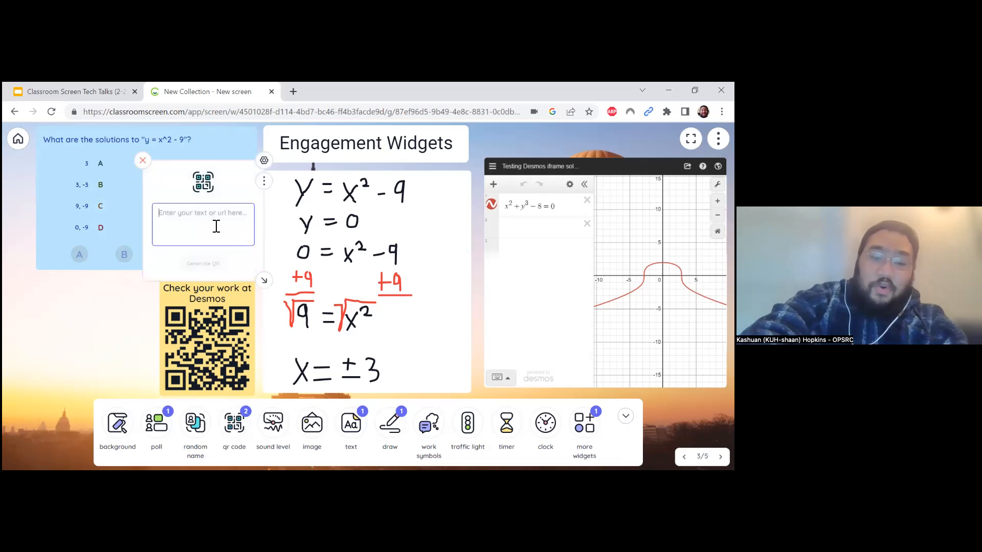
pyautogui.write('https')
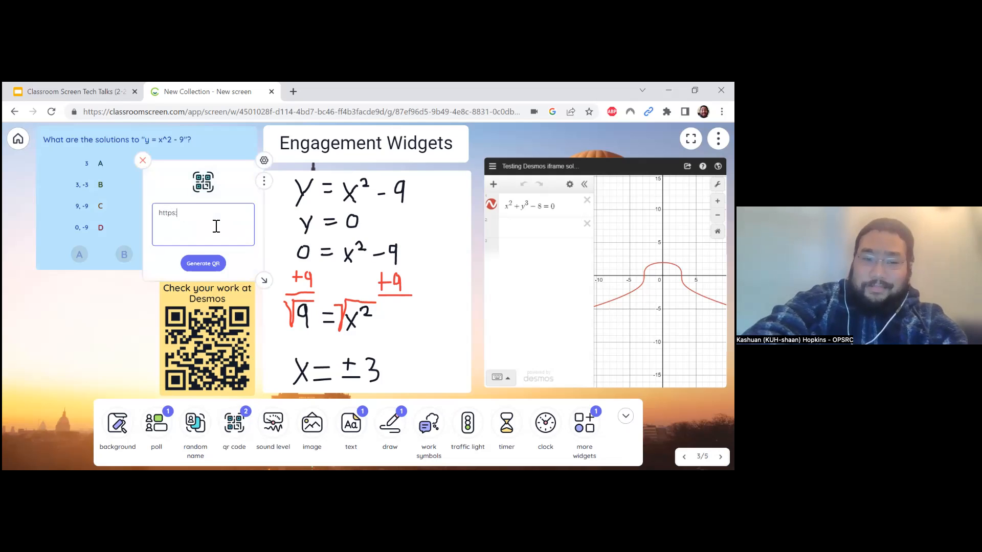
pyautogui.write('://wwww')
pyautogui.press('BackSpace')
pyautogui.write('.youtube.com')
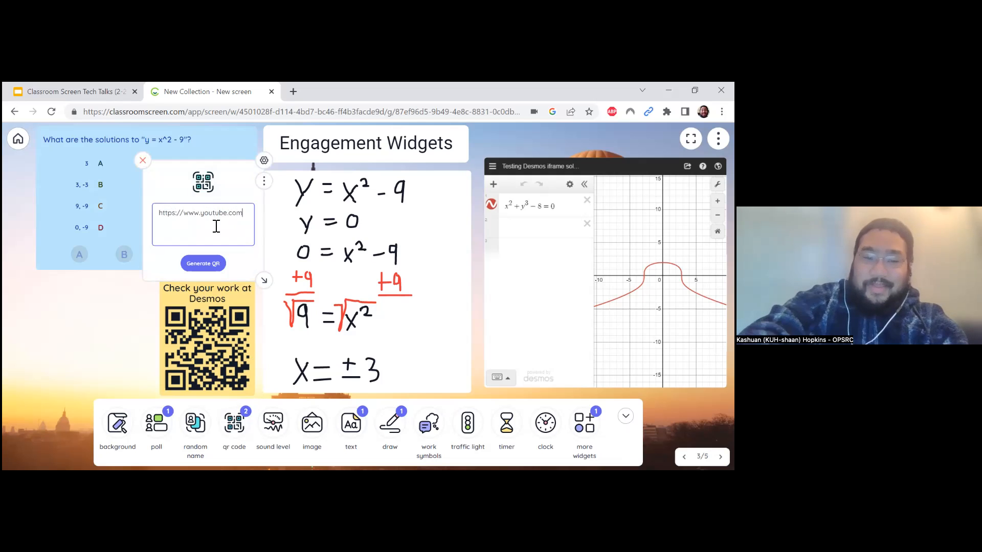
pyautogui.click(212, 264)
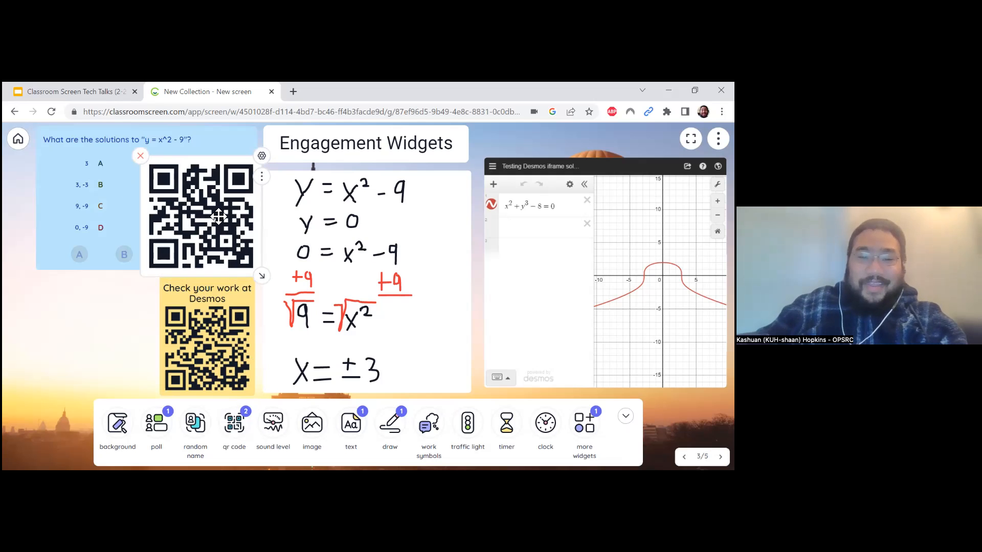
pyautogui.moveTo(228, 230); pyautogui.dragTo(217, 215)
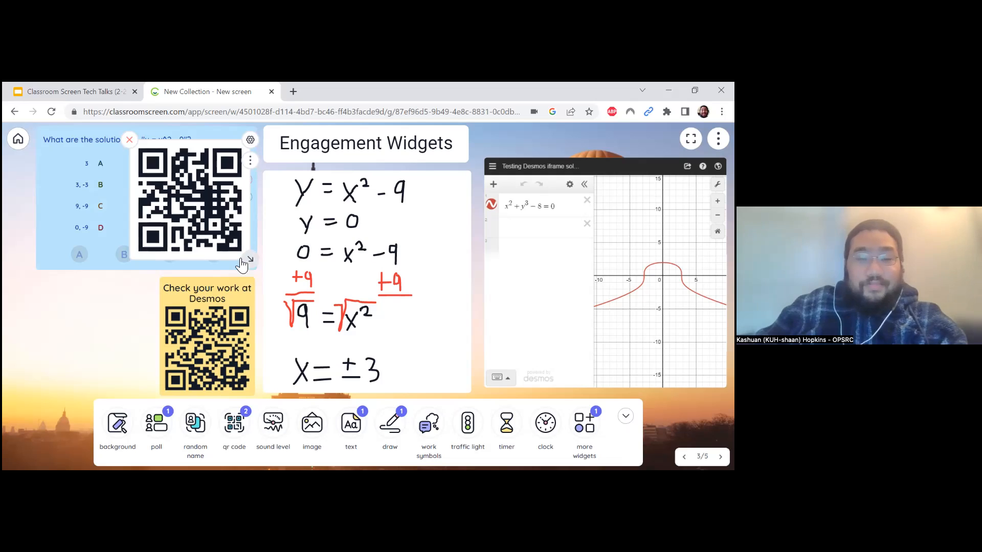
pyautogui.click(166, 266)
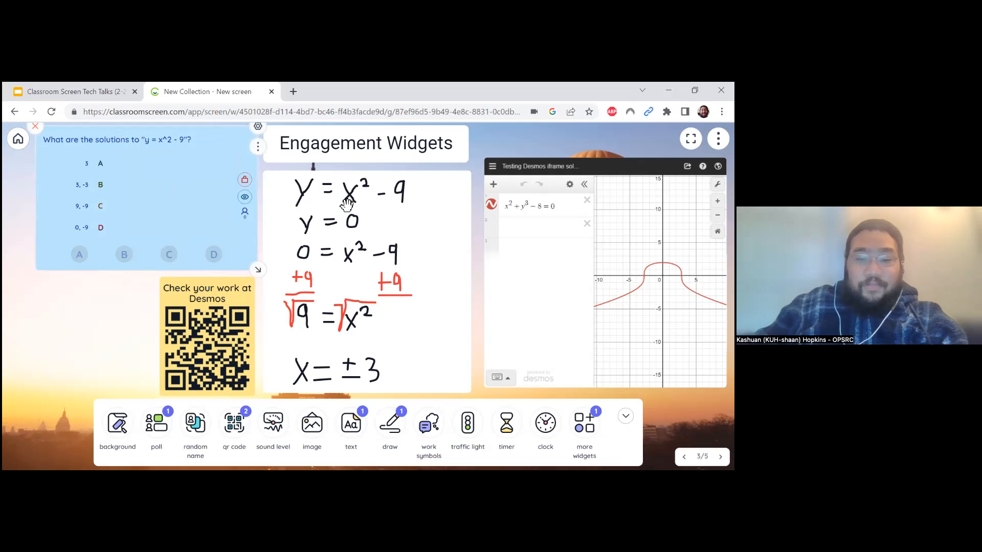
# Shrink the drawing widget with the worked equation and move it down, clear of the Engagement Widgets title
pyautogui.click(409, 261)
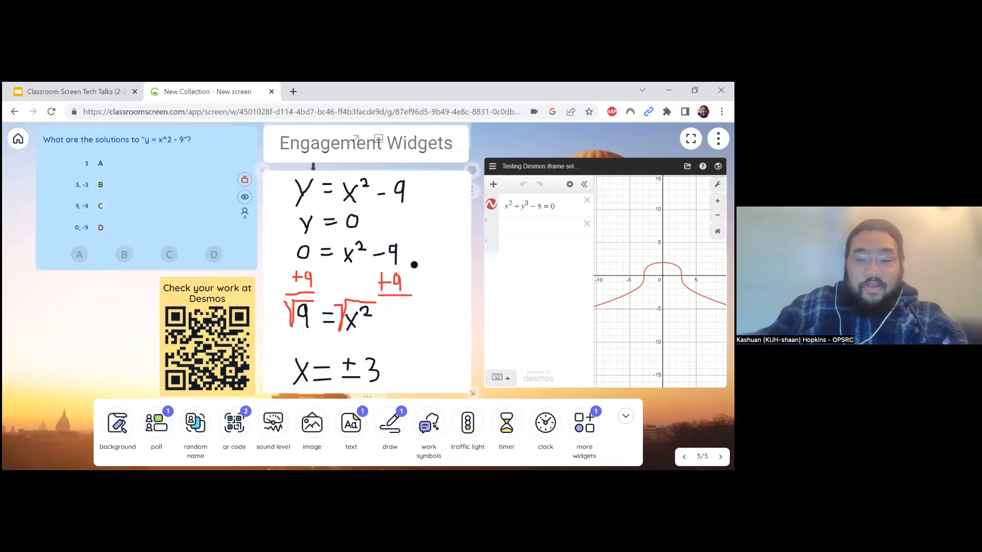
pyautogui.moveTo(472, 392); pyautogui.dragTo(452, 341)
pyautogui.moveTo(364, 347); pyautogui.dragTo(372, 391)
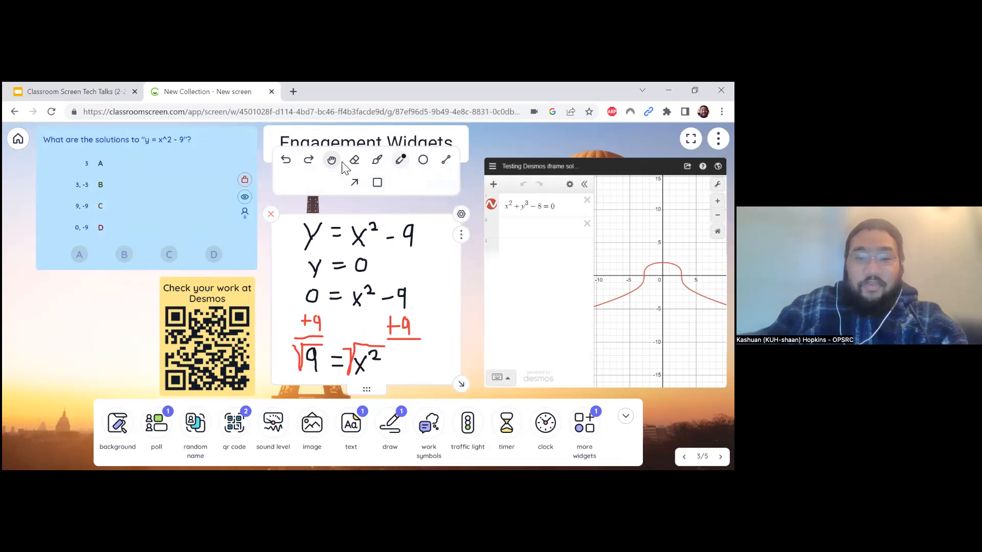
# Draw a small rectangle beside y = 0 with the rectangle tool and slightly enlarge the drawing widget
pyautogui.click(378, 162)
pyautogui.click(399, 165)
pyautogui.click(376, 183)
pyautogui.moveTo(398, 253); pyautogui.dragTo(430, 272)
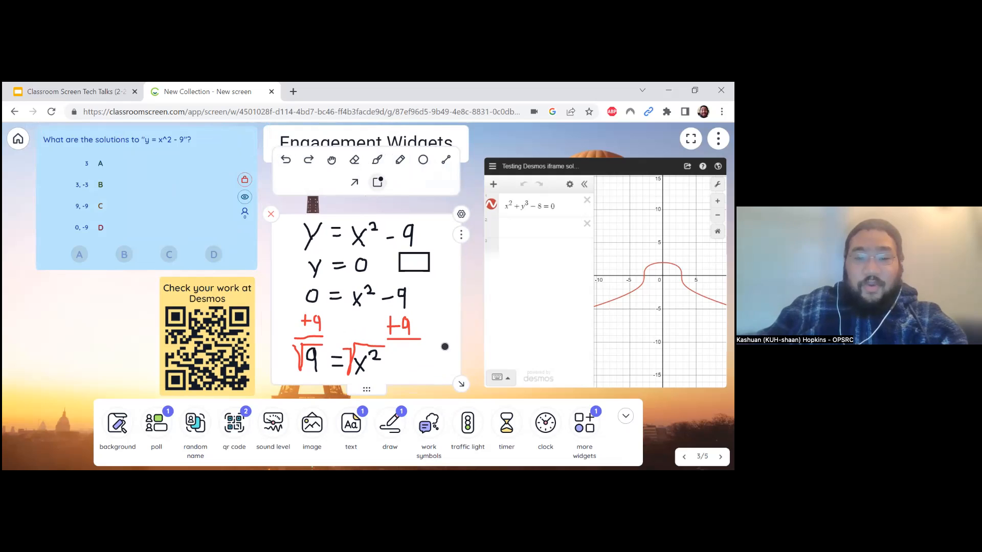
pyautogui.moveTo(460, 383); pyautogui.dragTo(467, 411)
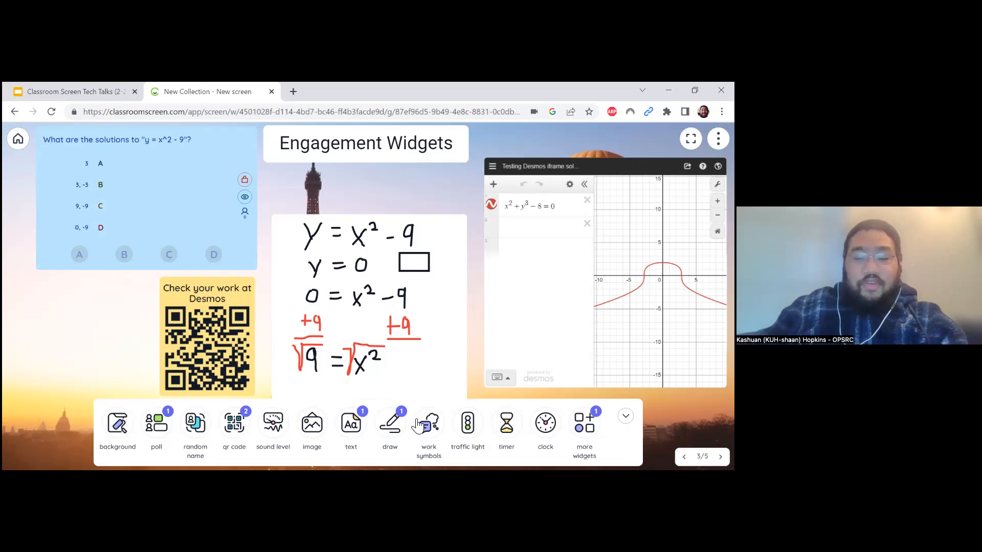
# Add an empty embed widget and graph y = x^2 - 9 in the existing embedded Desmos calculator
pyautogui.click(585, 425)
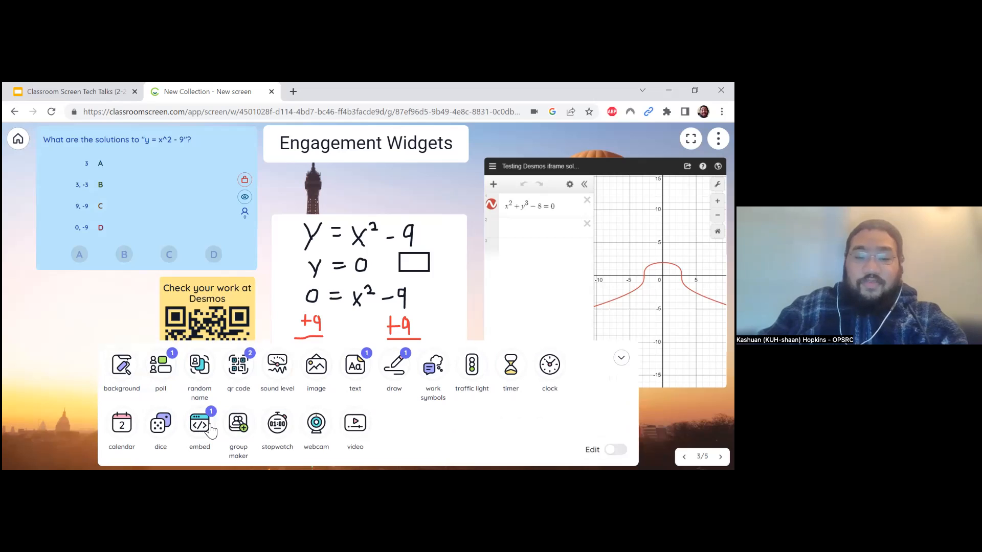
pyautogui.click(210, 430)
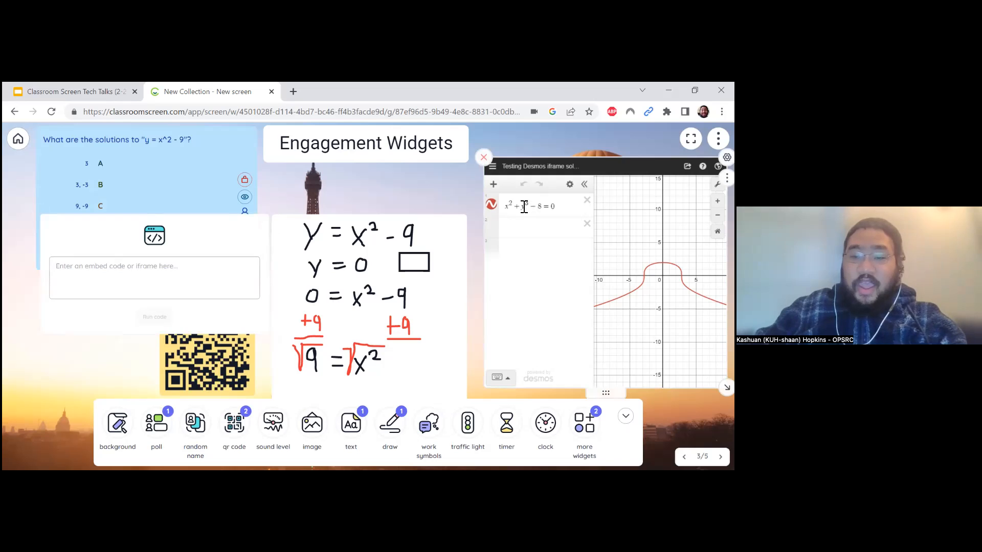
pyautogui.moveTo(557, 207); pyautogui.dragTo(508, 207)
pyautogui.write('y=x')
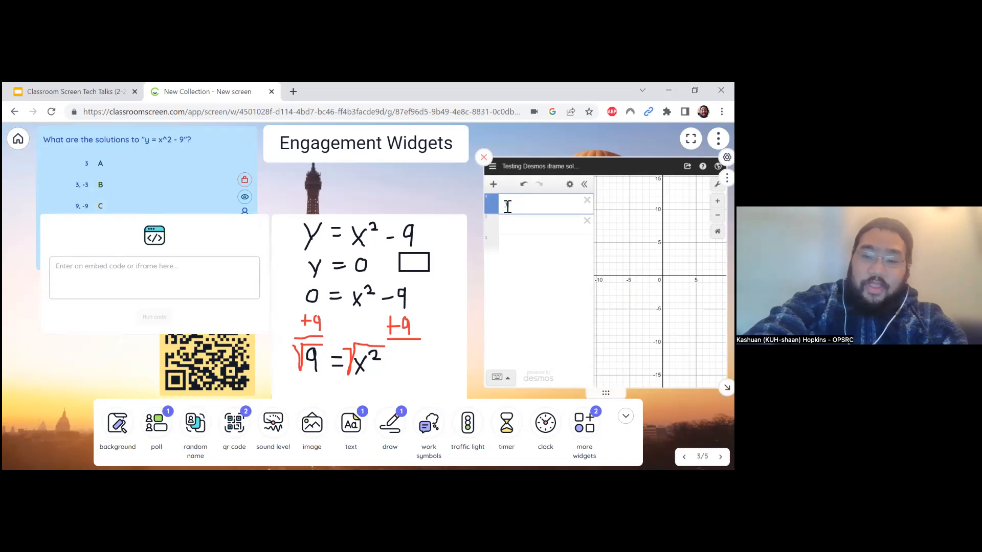
pyautogui.write('^2')
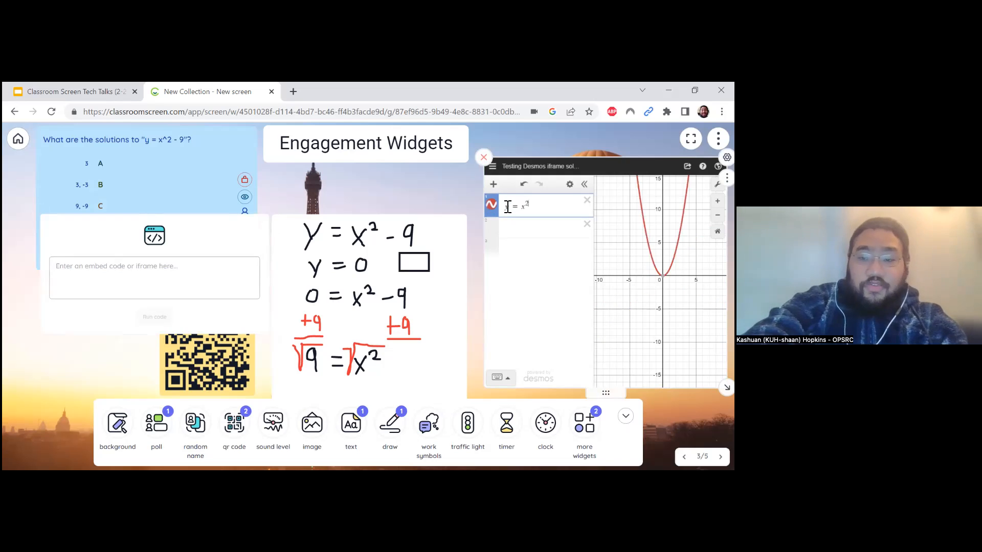
pyautogui.write('-9')
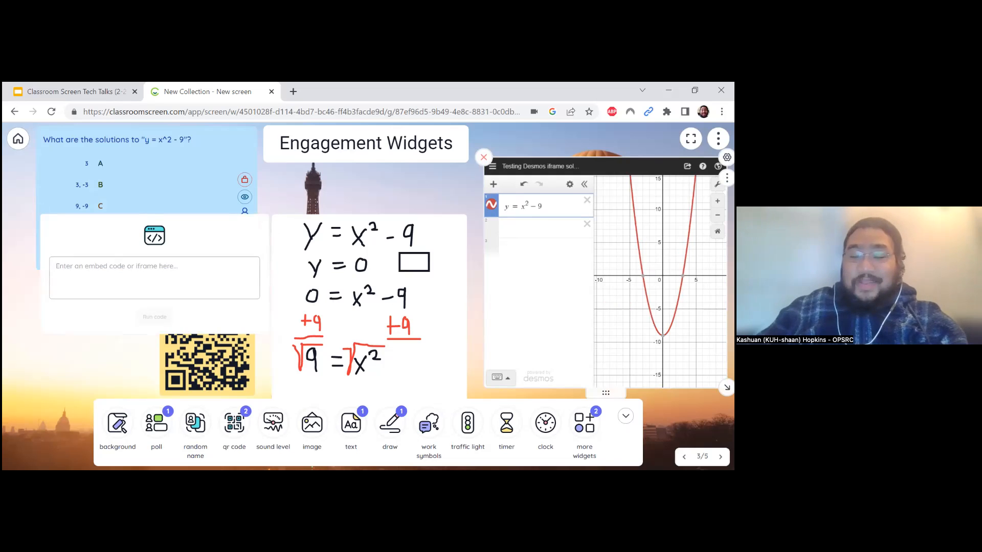
pyautogui.rightClick(672, 286)
pyautogui.click(672, 286)
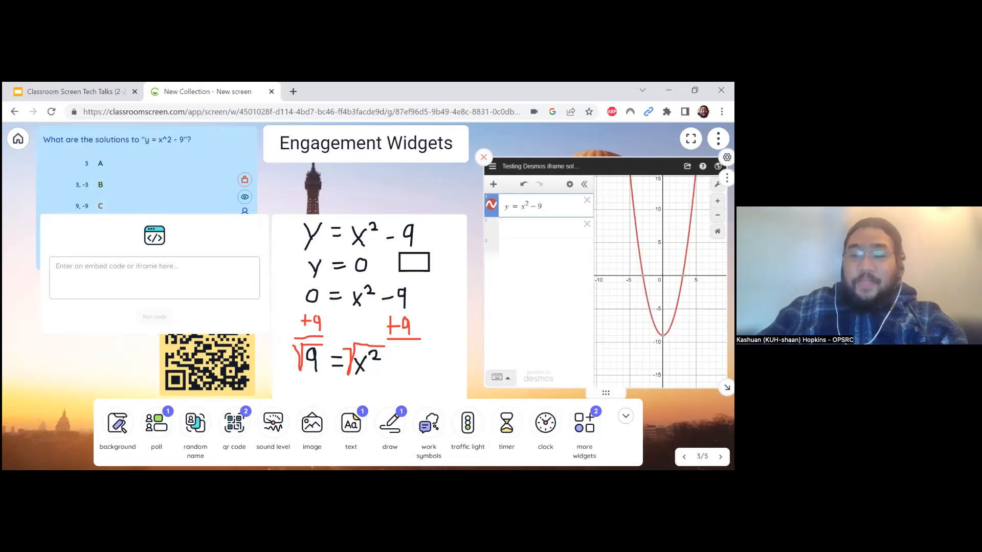
pyautogui.moveTo(672, 287); pyautogui.dragTo(667, 301)
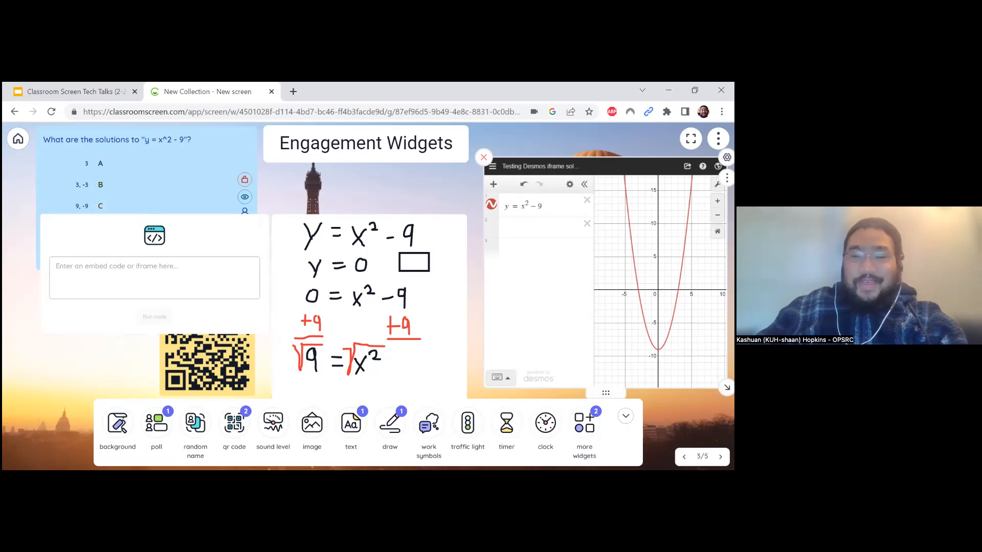
pyautogui.moveTo(667, 301); pyautogui.dragTo(659, 246)
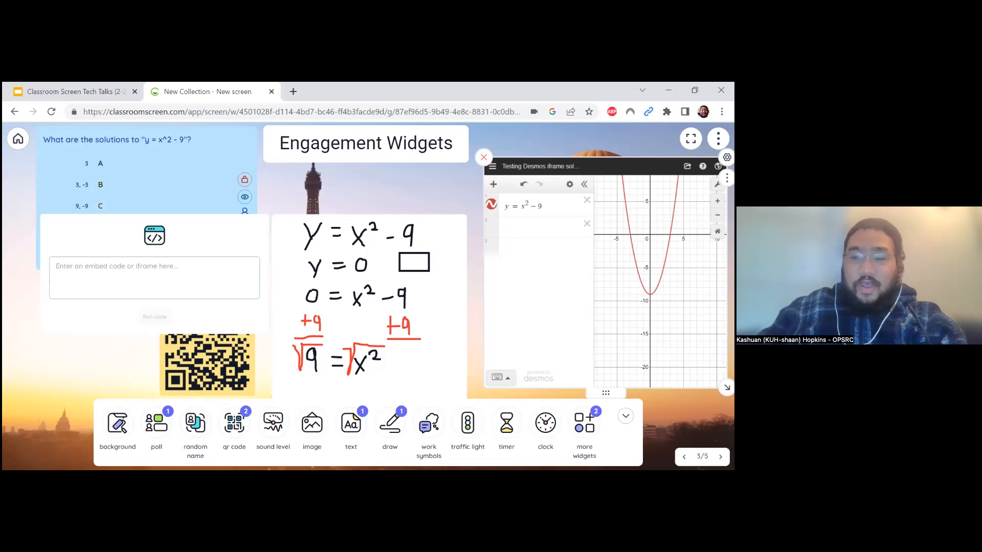
# Review the Desmos widget's embed code and the help article's GuitarApp.com music widgets section, and return to the widget screen
pyautogui.click(726, 158)
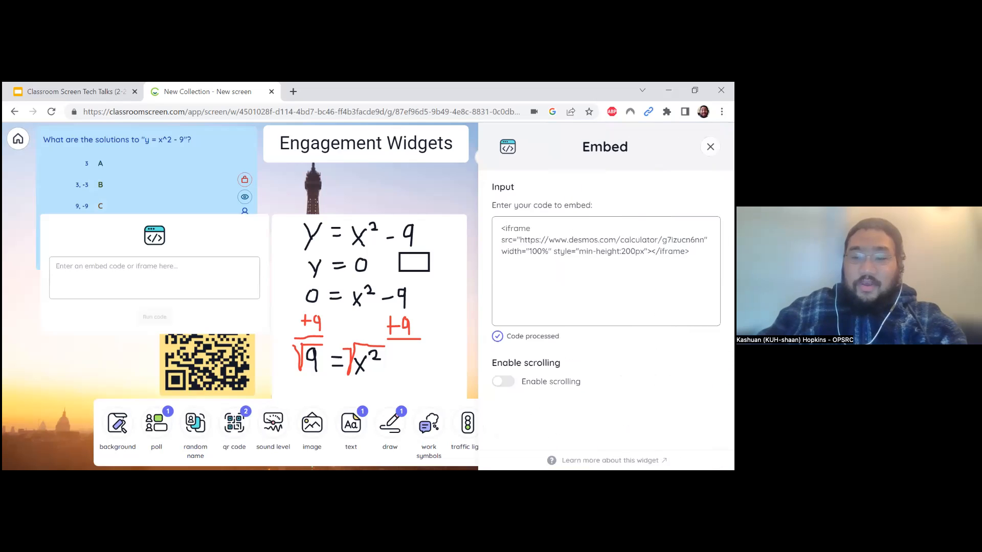
pyautogui.click(611, 461)
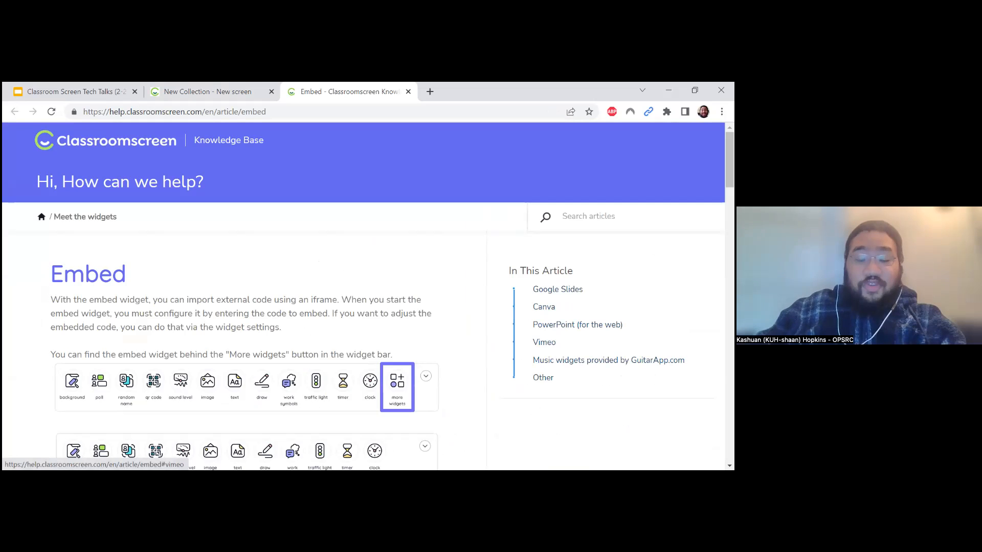
pyautogui.click(609, 360)
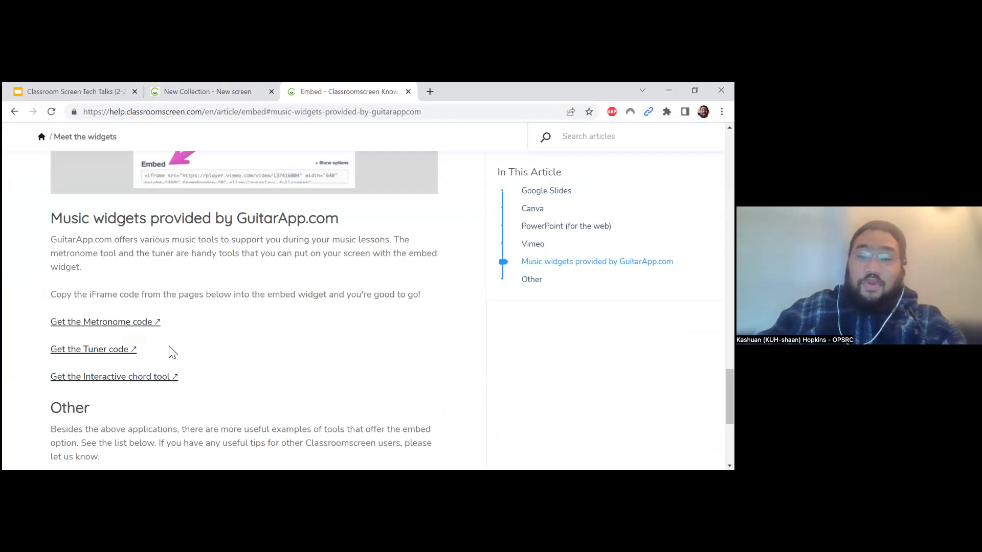
pyautogui.click(238, 88)
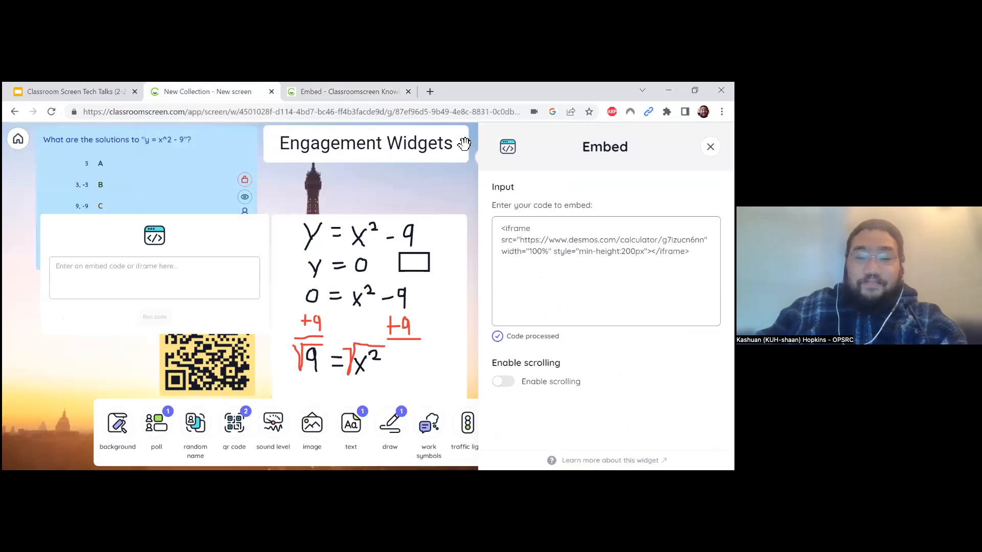
pyautogui.click(428, 206)
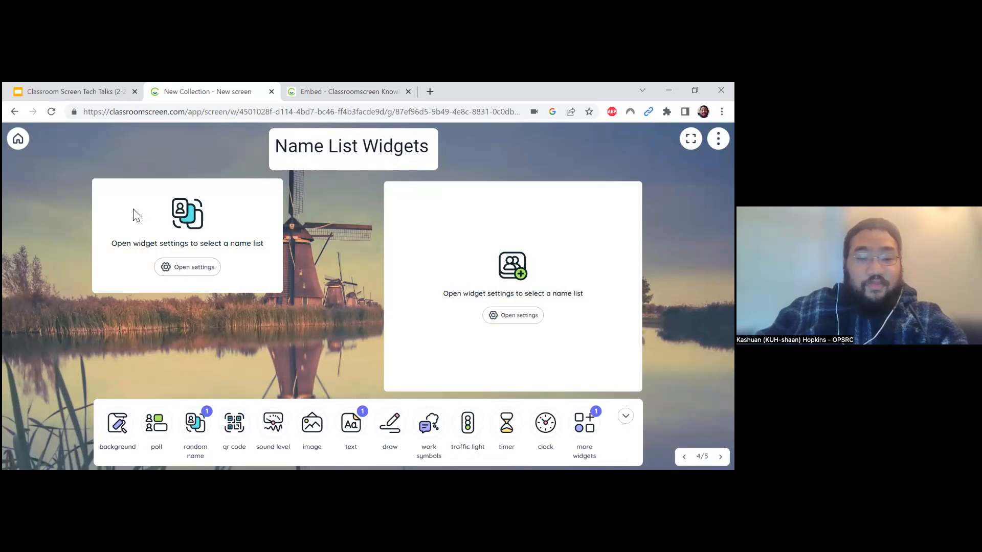
# Create a local list of four first names for the random name widget
pyautogui.click(200, 267)
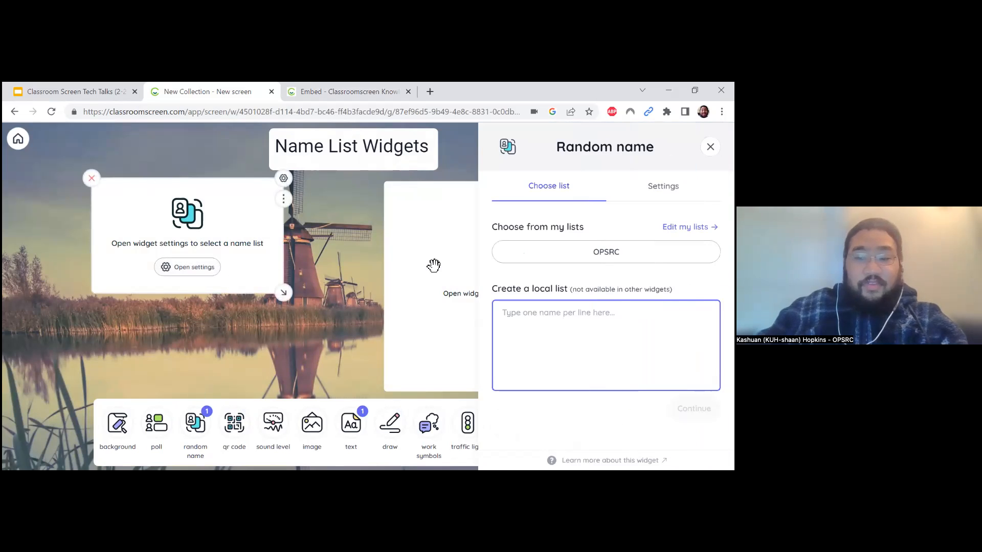
pyautogui.click(528, 341)
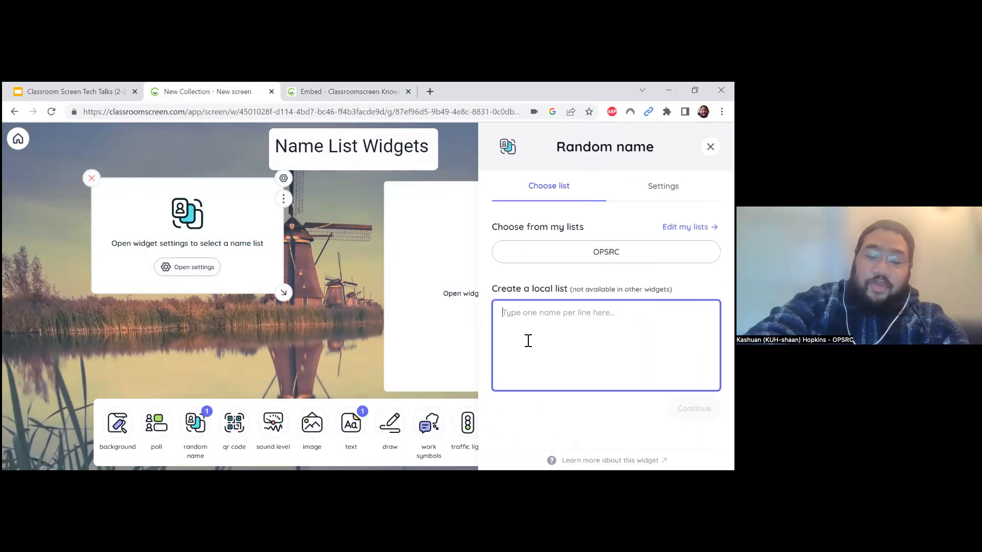
pyautogui.write('Kashuan Kristen Sta')
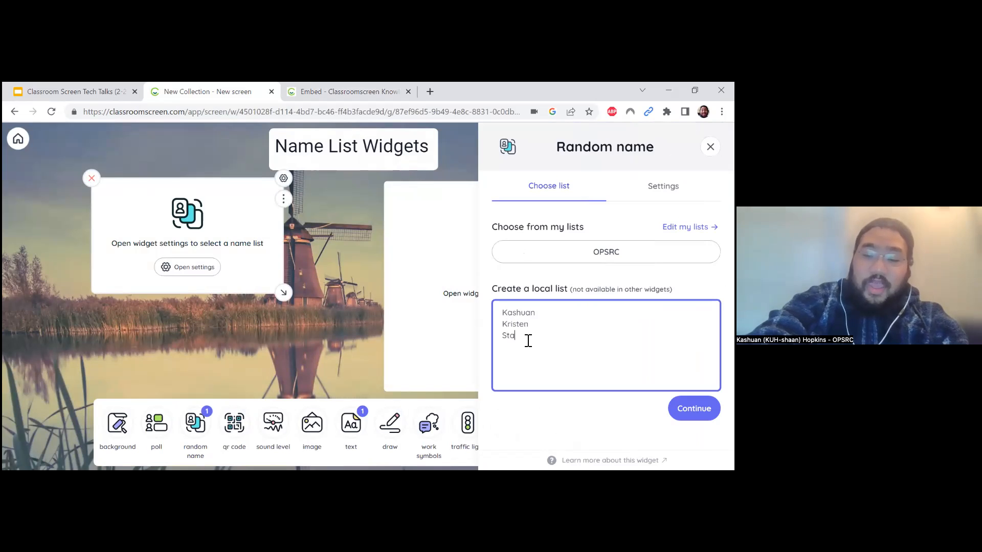
pyautogui.write('cey Kurt')
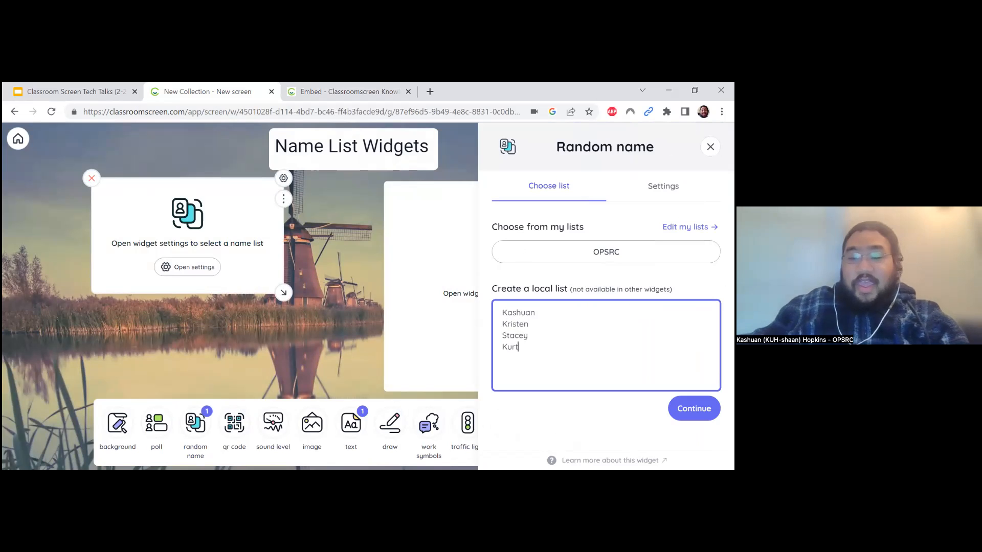
pyautogui.moveTo(520, 348); pyautogui.dragTo(473, 305)
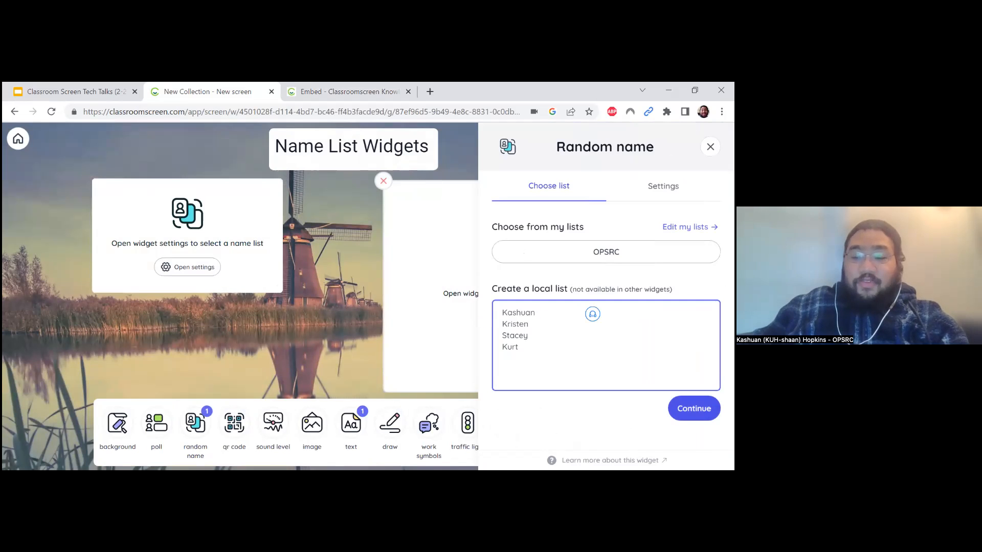
pyautogui.click(694, 409)
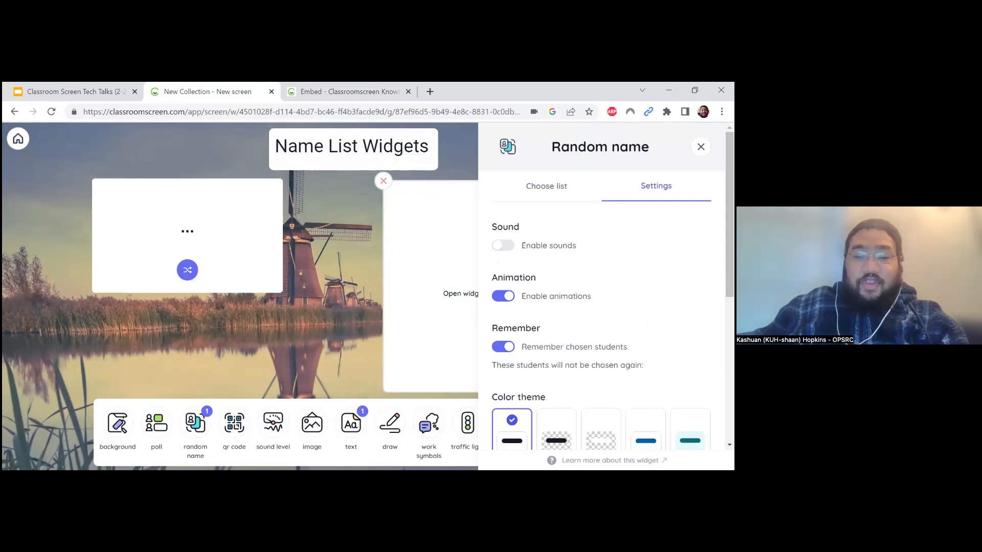
# Draw random names with Remember chosen students on, turn that option off and draw more names
pyautogui.click(189, 272)
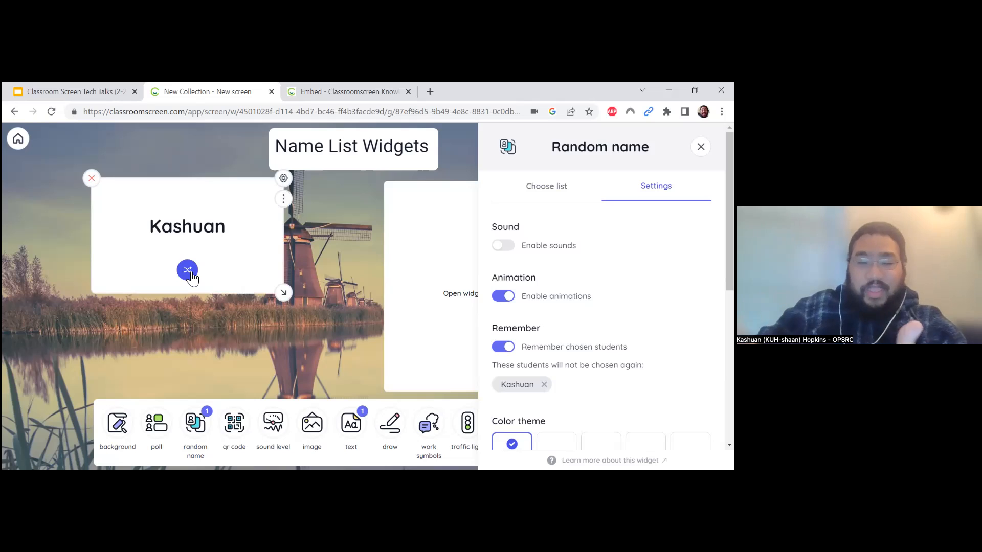
pyautogui.click(190, 274)
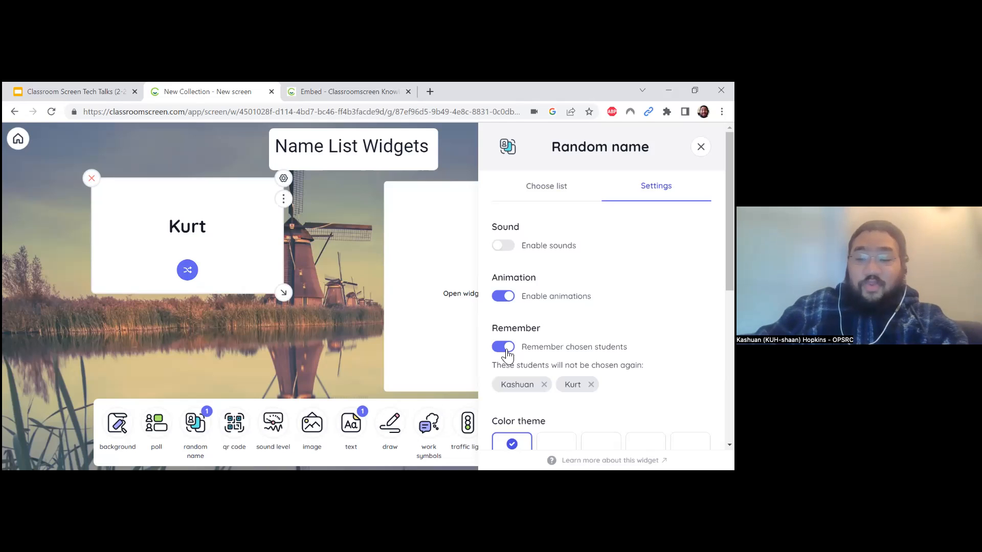
pyautogui.click(505, 348)
pyautogui.click(189, 274)
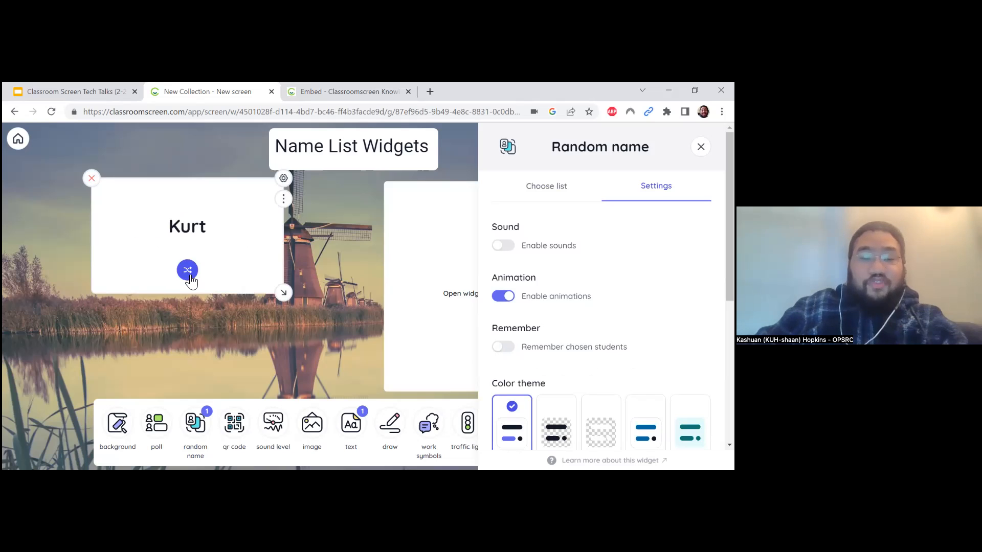
pyautogui.click(189, 273)
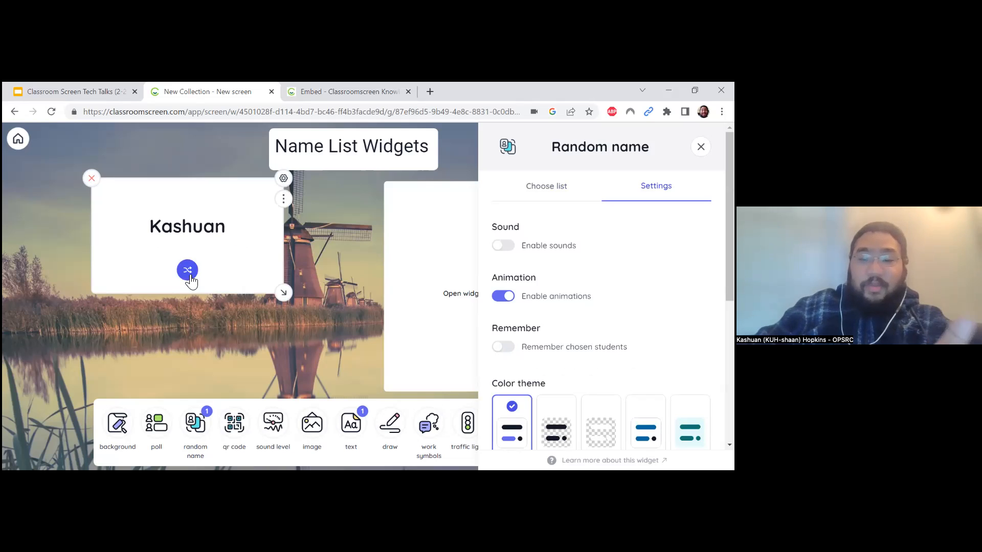
pyautogui.click(190, 277)
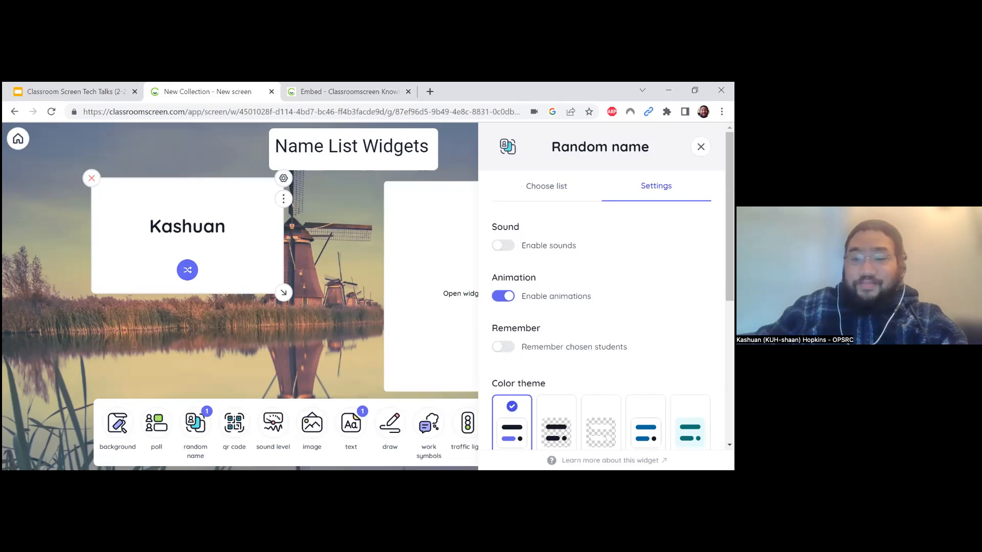
# Turn off animations for the random name widget, draw several more names and close its settings
pyautogui.click(503, 296)
pyautogui.click(187, 273)
pyautogui.click(186, 271)
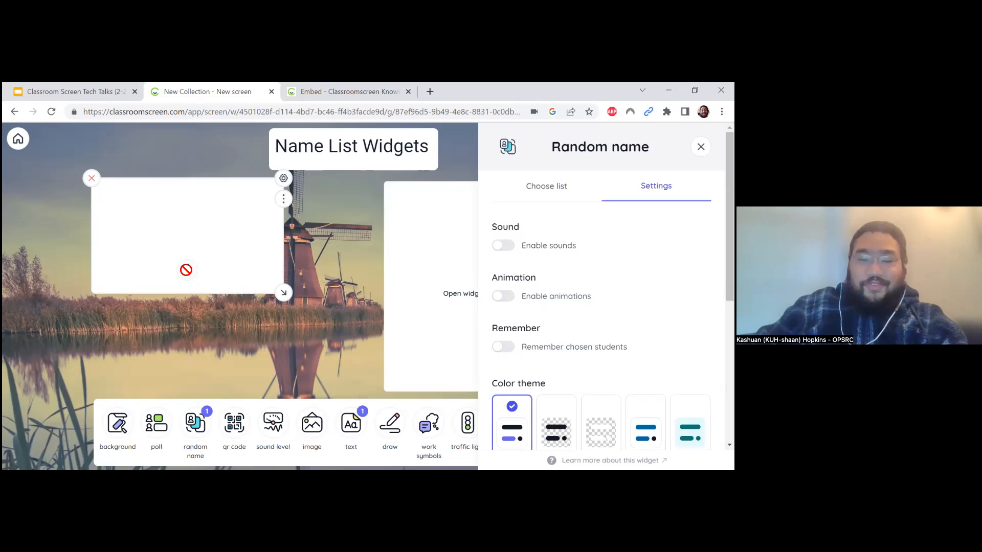
pyautogui.click(187, 270)
pyautogui.click(187, 270)
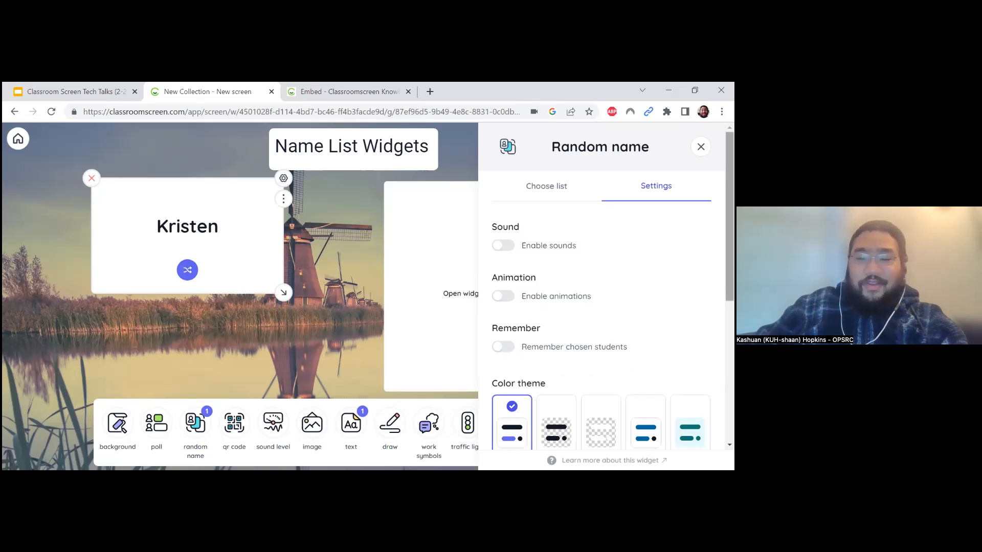
pyautogui.click(700, 147)
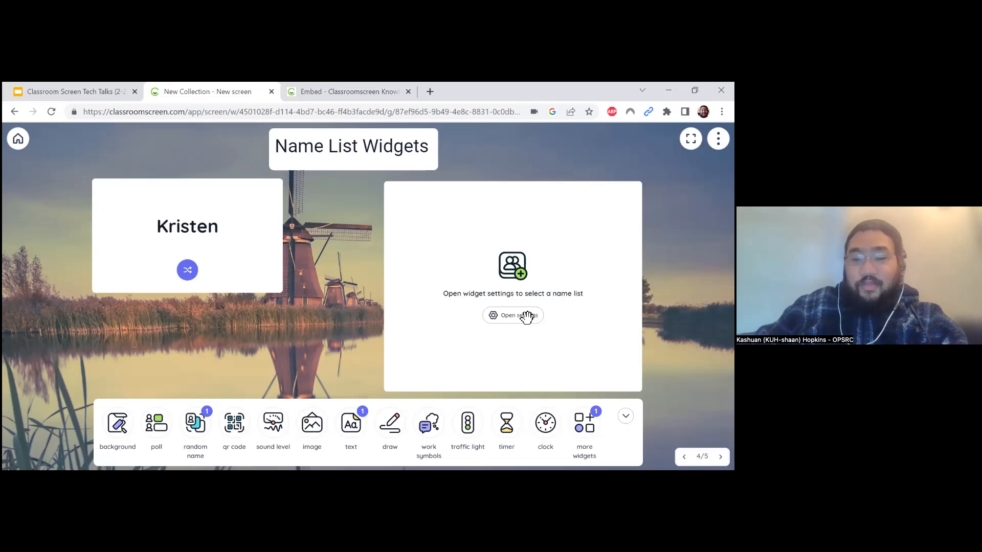
# Load the OPSRC name list into the group maker widget and create 7 groups from it
pyautogui.click(511, 316)
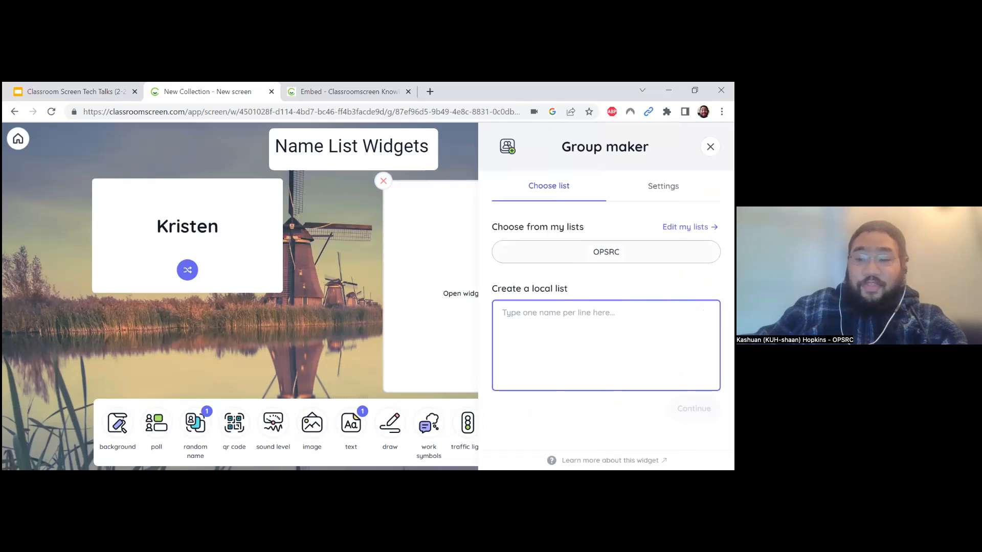
pyautogui.click(606, 252)
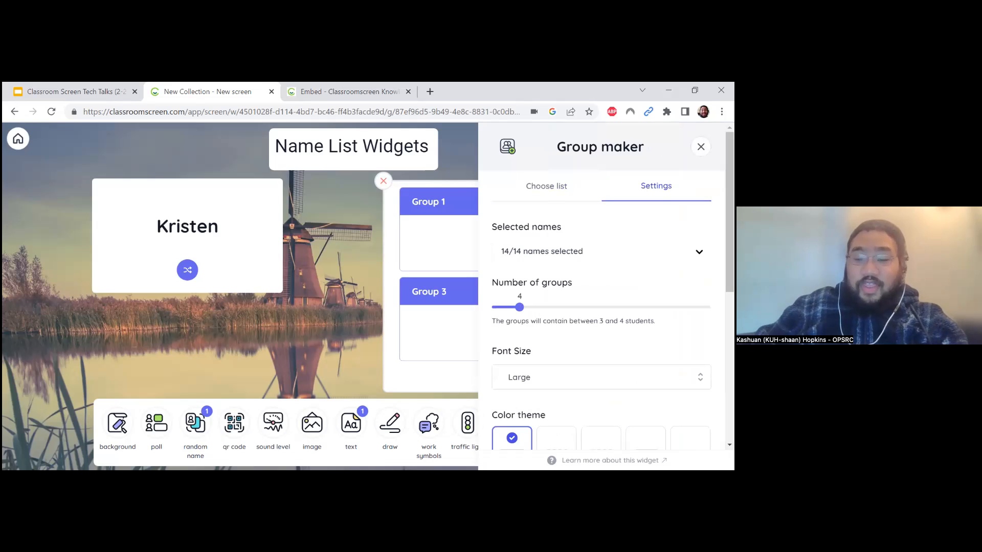
pyautogui.moveTo(520, 306); pyautogui.dragTo(554, 313)
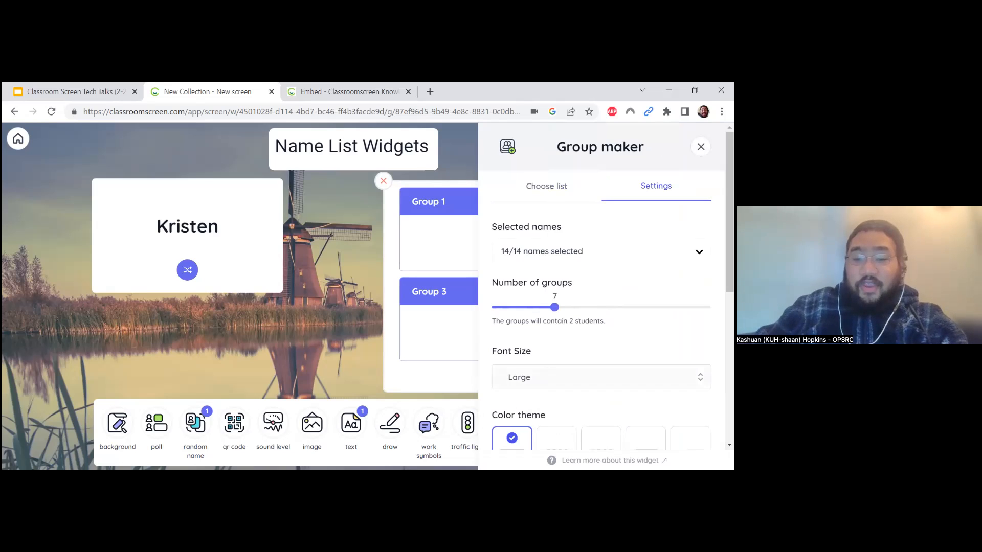
pyautogui.click(701, 146)
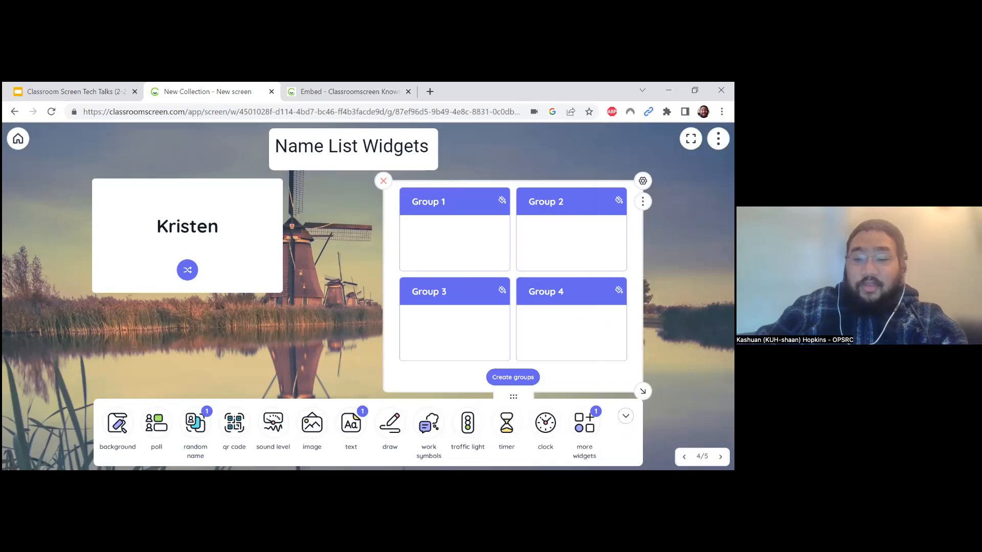
pyautogui.click(512, 378)
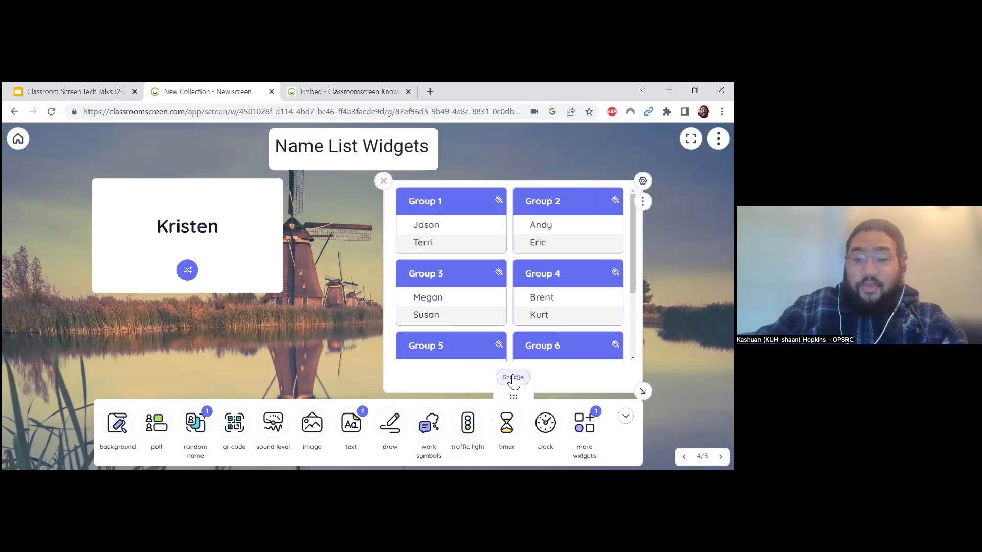
# Move the group maker widget up beside the title and enlarge it to show more of the groups
pyautogui.moveTo(513, 397); pyautogui.dragTo(573, 345)
pyautogui.moveTo(703, 340); pyautogui.dragTo(706, 417)
pyautogui.scroll(-2, 629, 292)
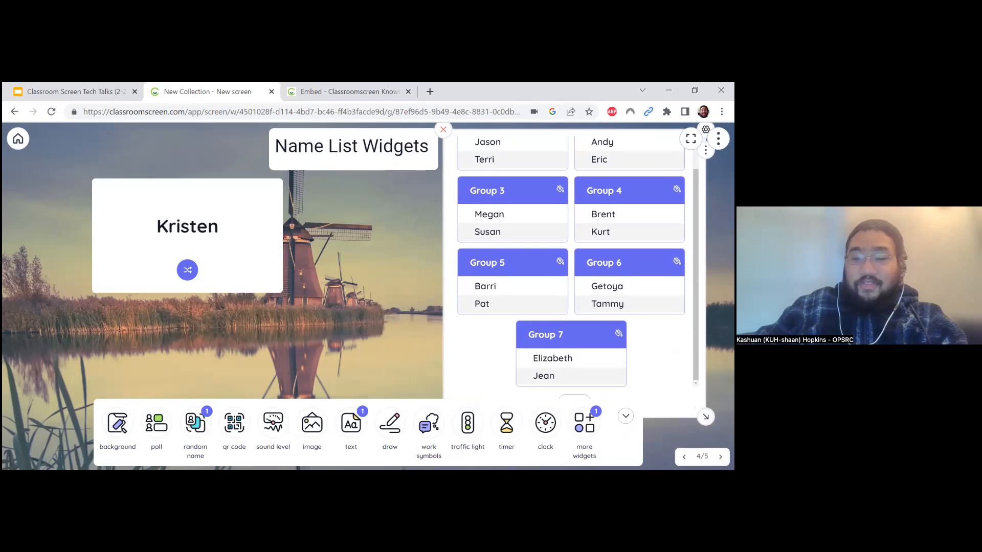
pyautogui.scroll(1, 629, 291)
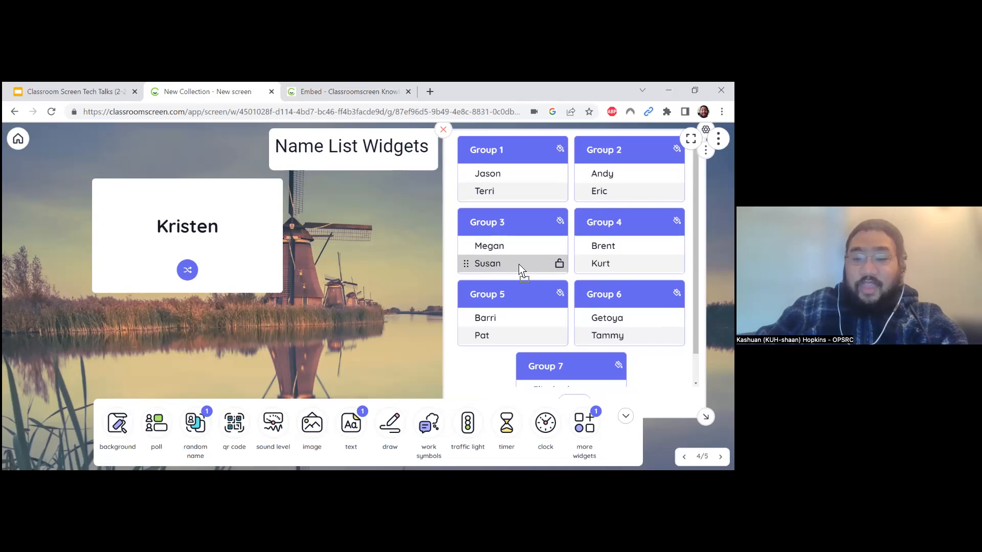
# Swap the second Group 3 member with the first Group 4 member, and lock both members of Groups 2 and 4
pyautogui.moveTo(466, 263); pyautogui.dragTo(484, 239)
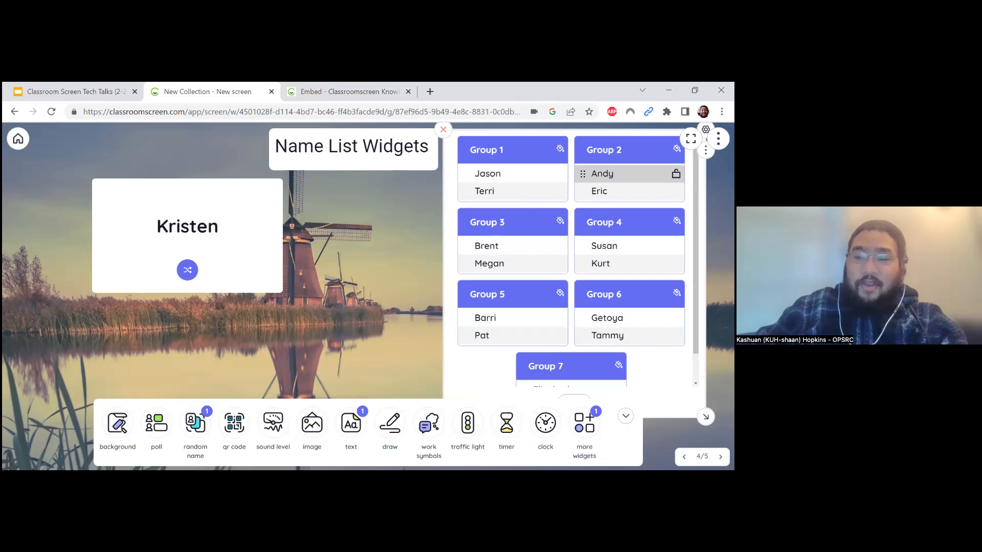
pyautogui.click(676, 174)
pyautogui.click(677, 191)
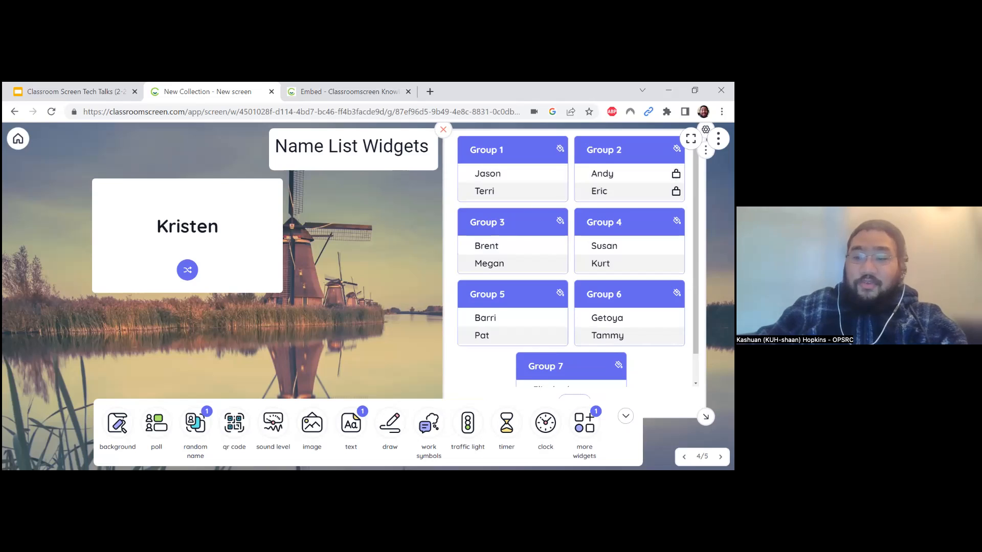
pyautogui.scroll(-1, 571, 261)
pyautogui.scroll(1, 571, 260)
pyautogui.scroll(1, 665, 246)
pyautogui.click(677, 246)
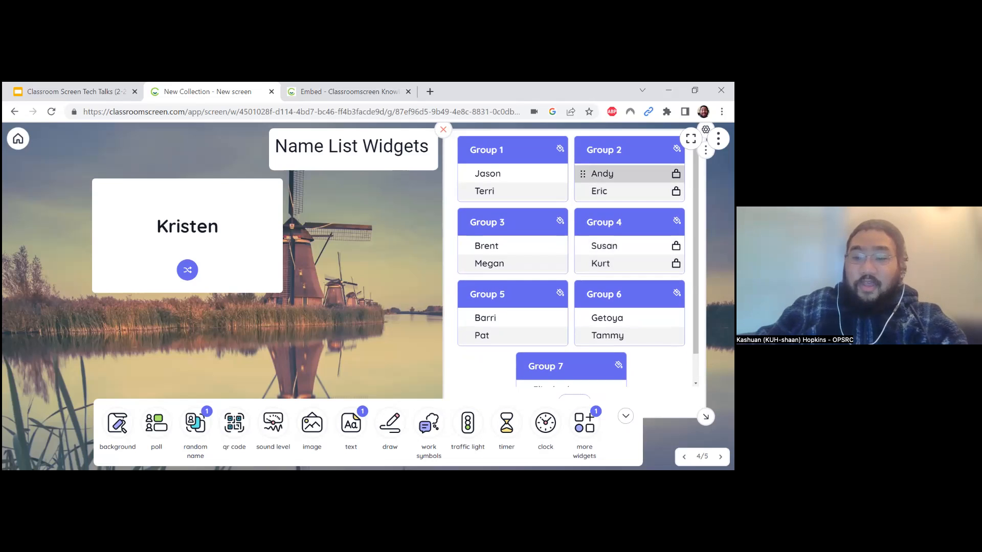
# Hide the widget toolbar and shuffle the unlocked names among the groups
pyautogui.scroll(-1, 629, 299)
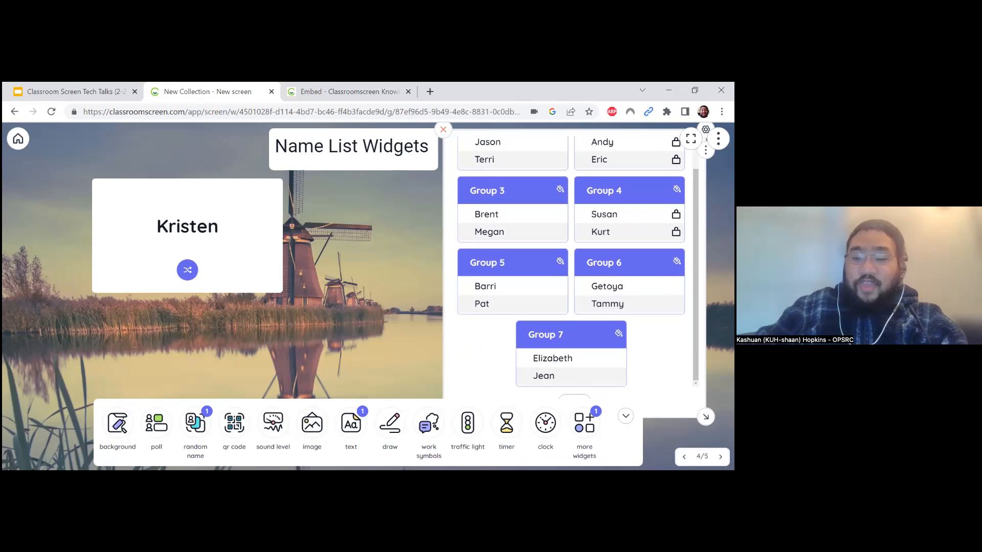
pyautogui.click(626, 416)
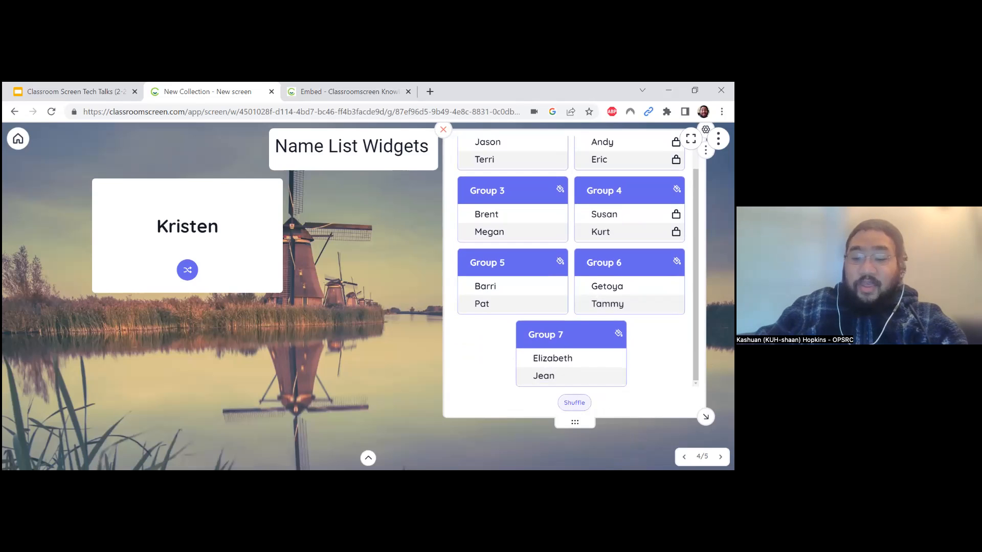
pyautogui.click(574, 402)
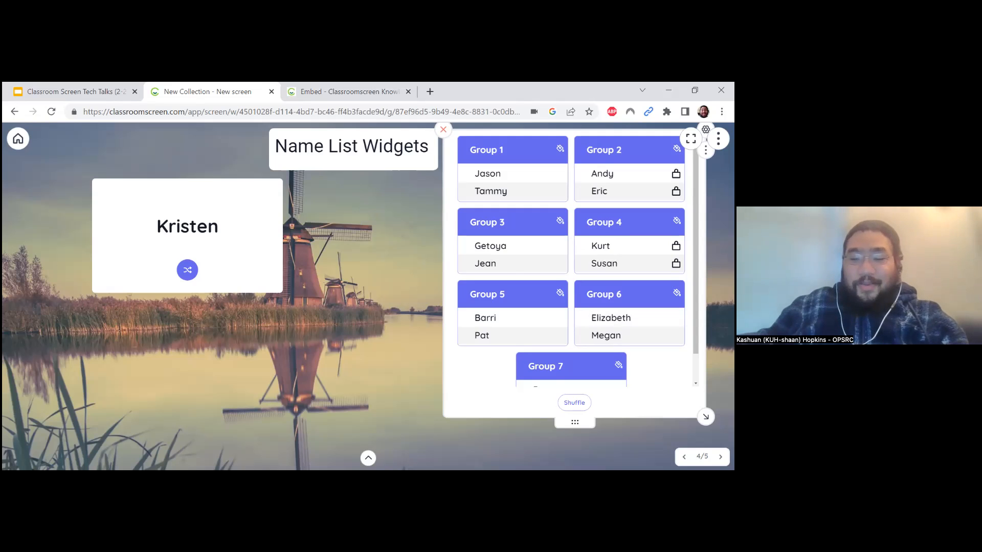
pyautogui.scroll(-1, 629, 318)
pyautogui.scroll(1, 579, 261)
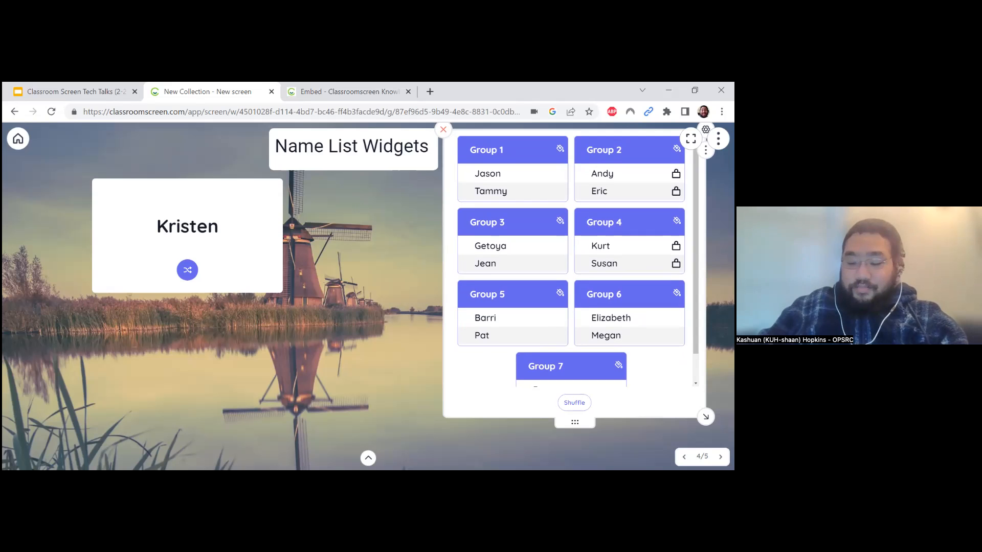
# Go to The Other Widgets screen and page the calendar one month ahead and back to March 2023
pyautogui.click(720, 457)
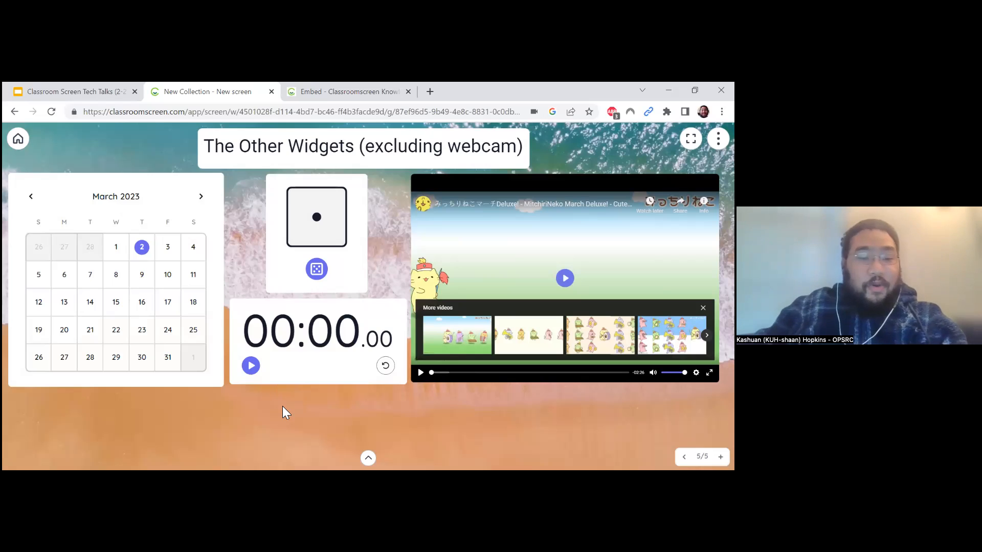
pyautogui.click(129, 278)
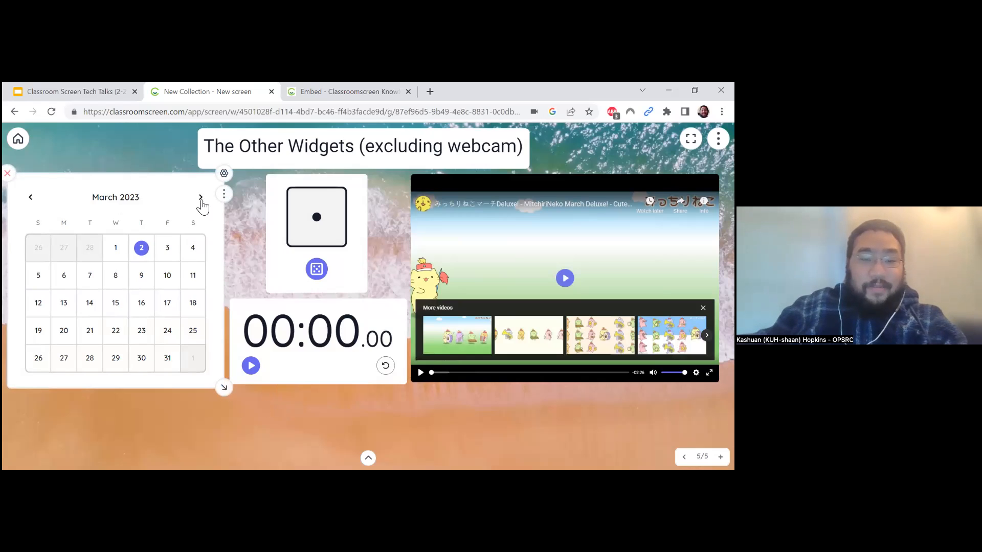
pyautogui.click(201, 197)
pyautogui.click(28, 199)
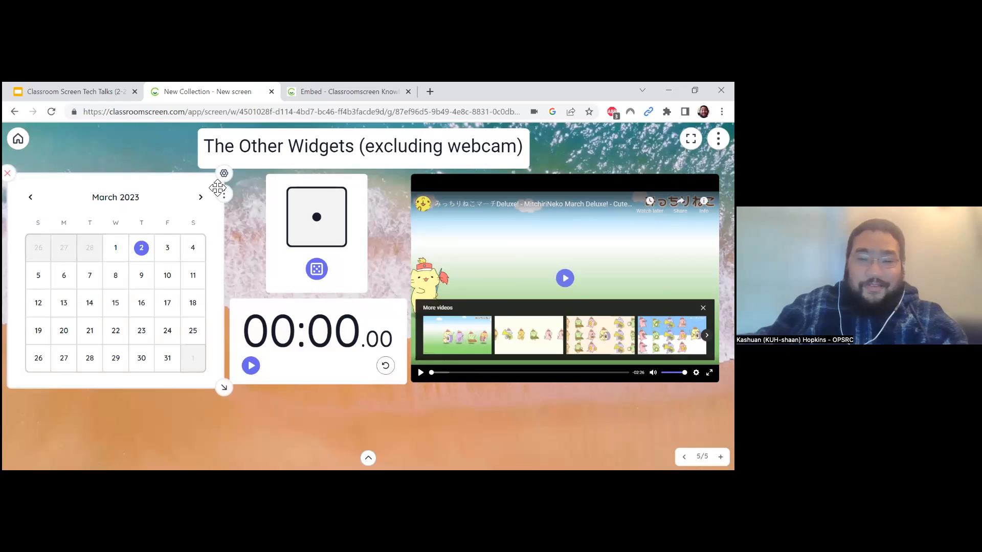
# Check the calendar's settings and shrink the widget until it shows only today's date
pyautogui.click(224, 175)
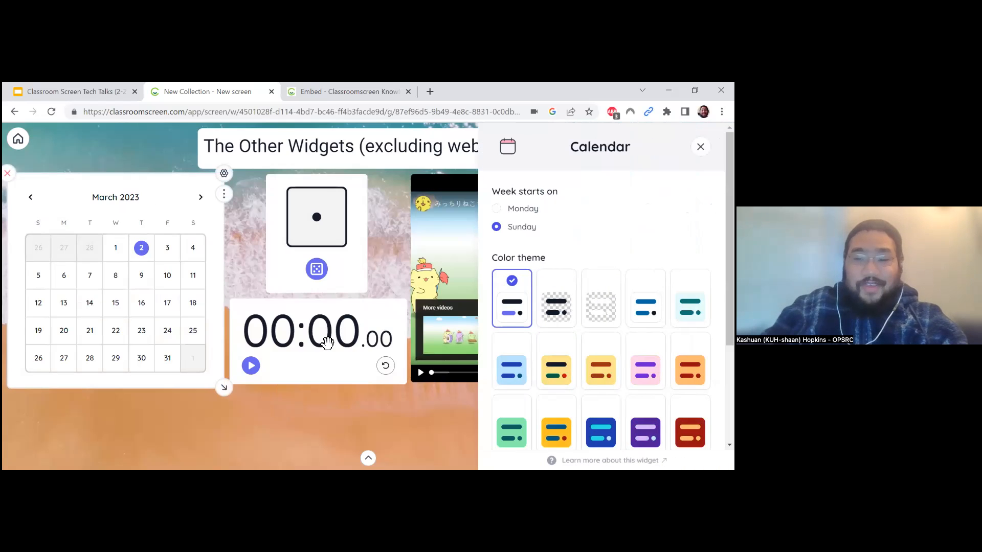
pyautogui.moveTo(225, 390); pyautogui.dragTo(168, 360)
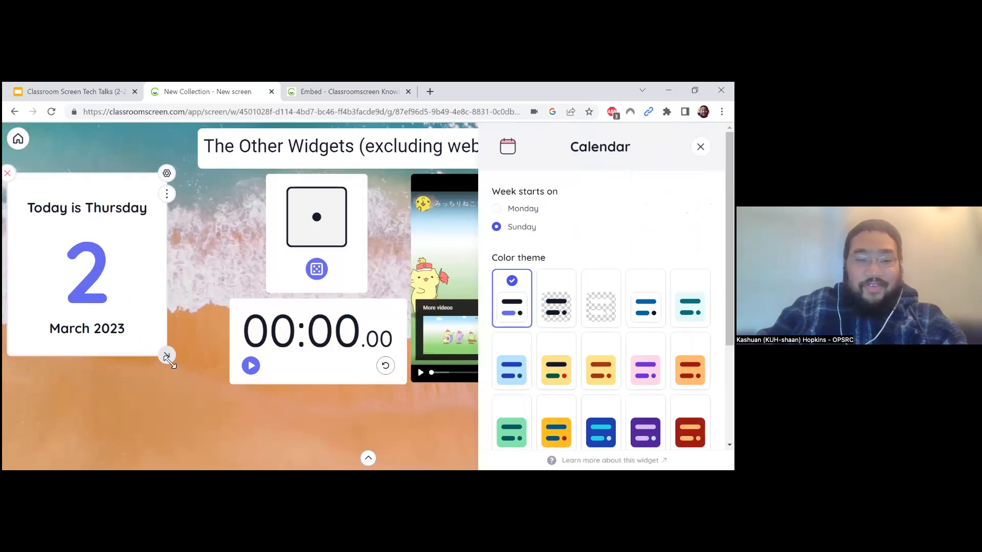
pyautogui.click(700, 147)
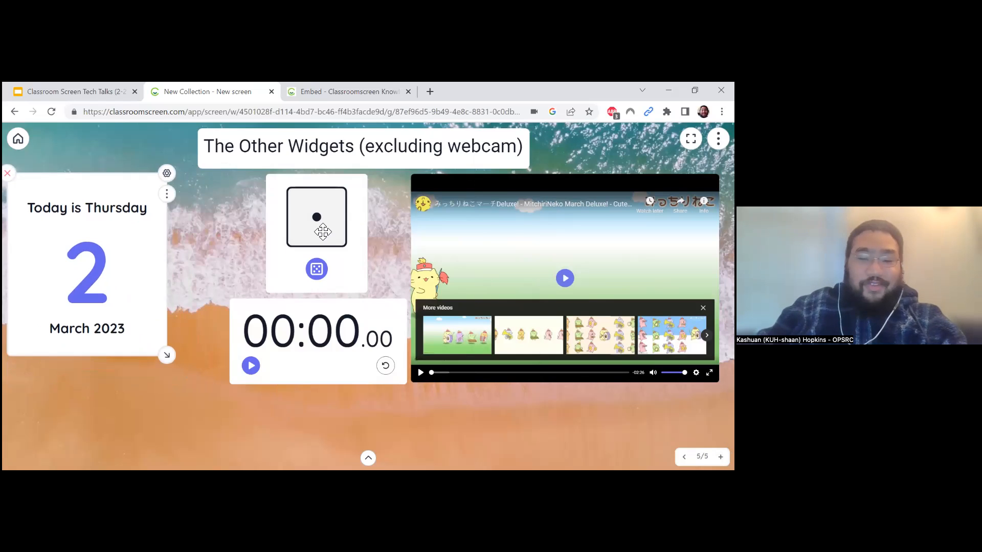
# Roll the single die once and review the available dice types in the dice widget's settings
pyautogui.click(315, 270)
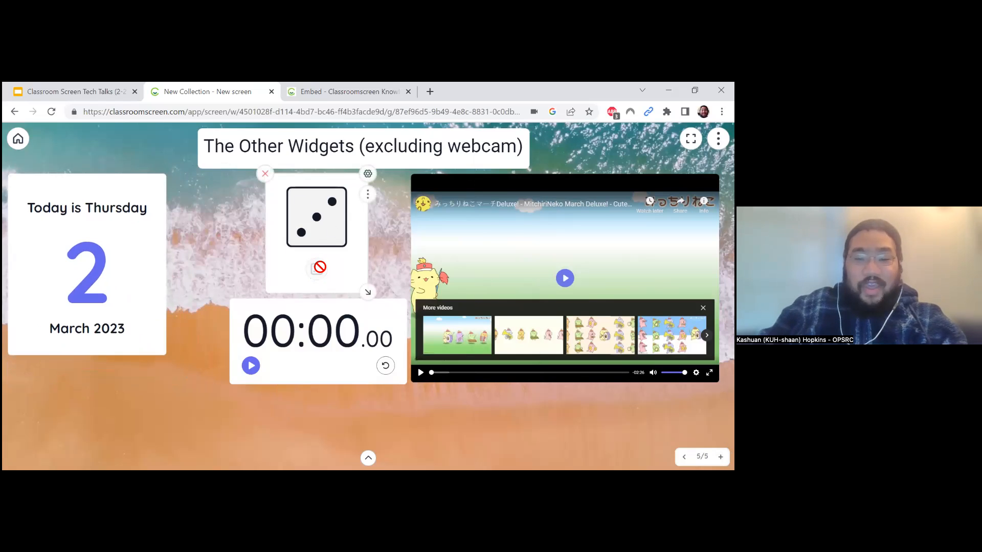
pyautogui.click(367, 173)
pyautogui.scroll(-1, 602, 286)
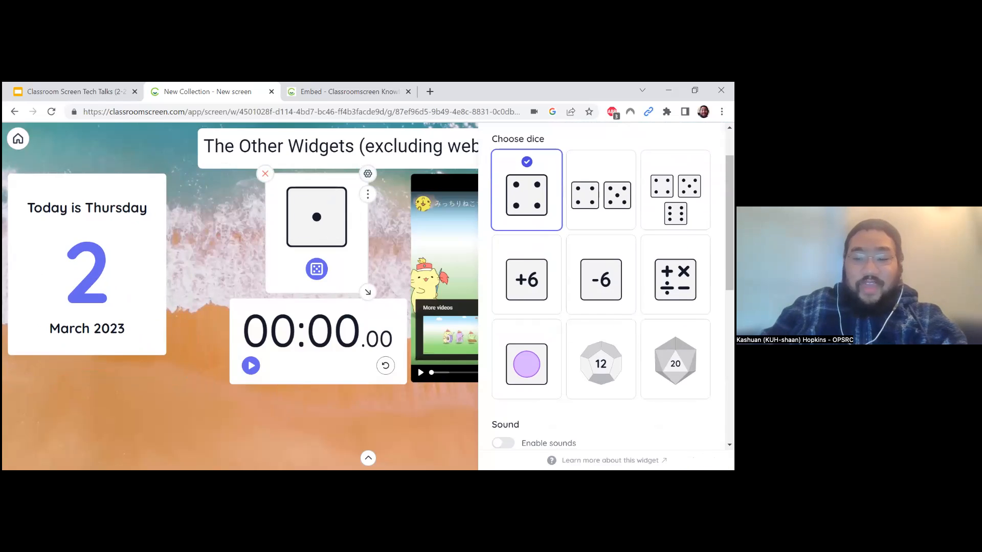
pyautogui.scroll(1, 601, 286)
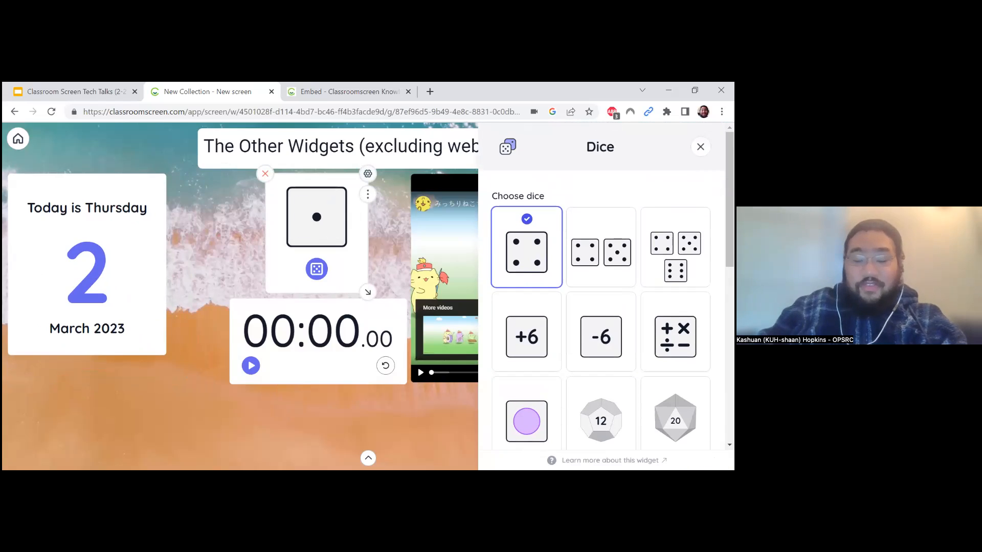
pyautogui.click(701, 147)
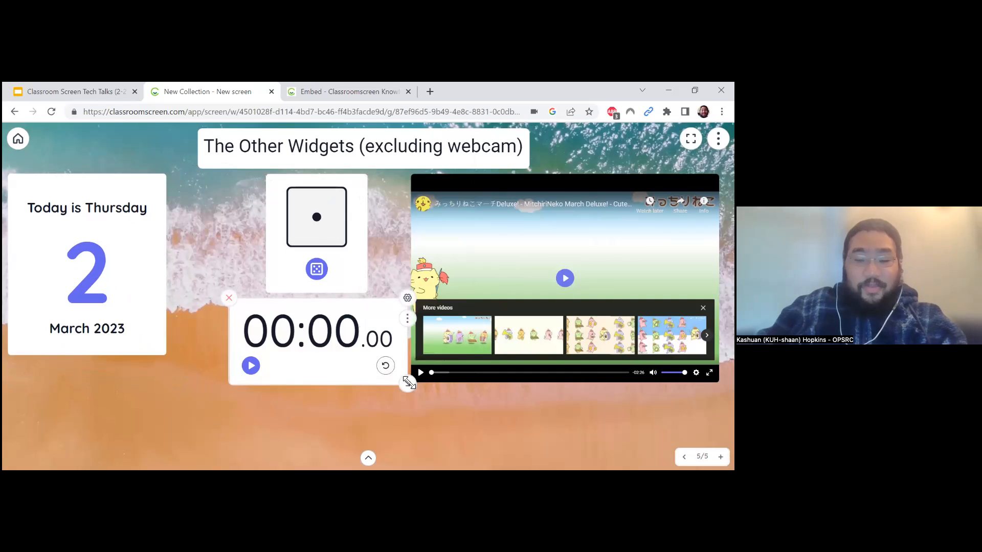
# Start the stopwatch, record five laps, and pause it
pyautogui.click(252, 367)
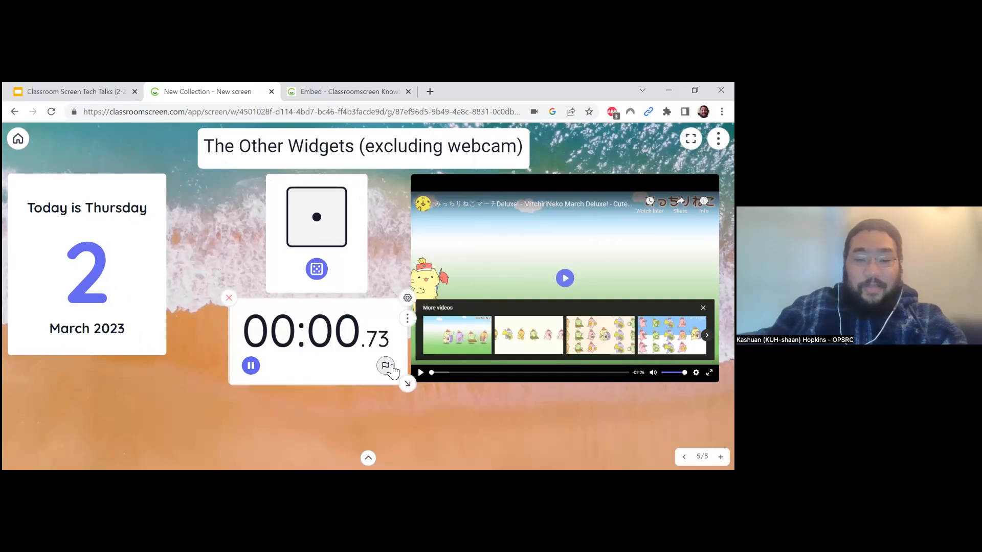
pyautogui.click(391, 367)
pyautogui.click(391, 367)
pyautogui.click(389, 368)
pyautogui.click(390, 368)
pyautogui.click(390, 368)
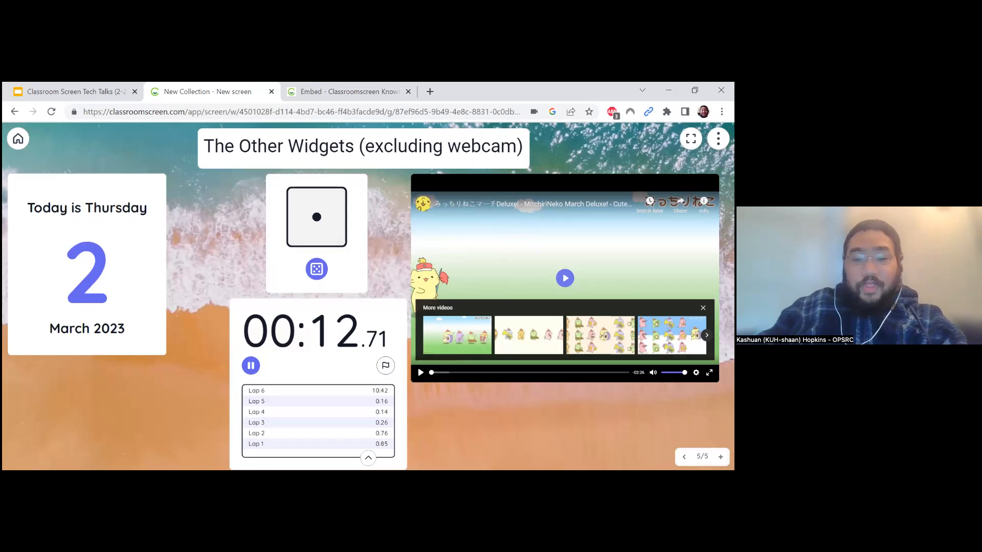
pyautogui.click(250, 365)
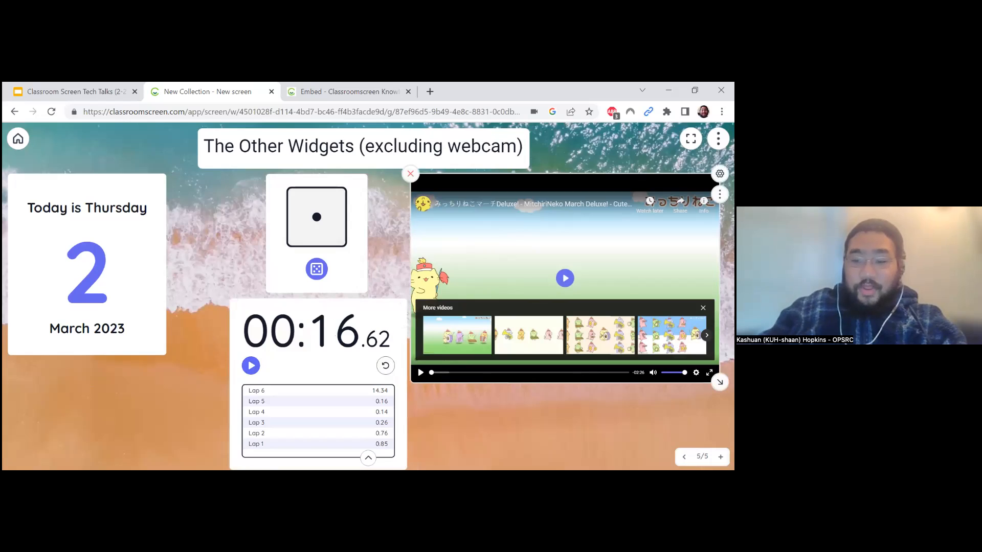
# Play the MitchiriNeko March video in full screen, return it to widget size, and pause it
pyautogui.doubleClick(565, 278)
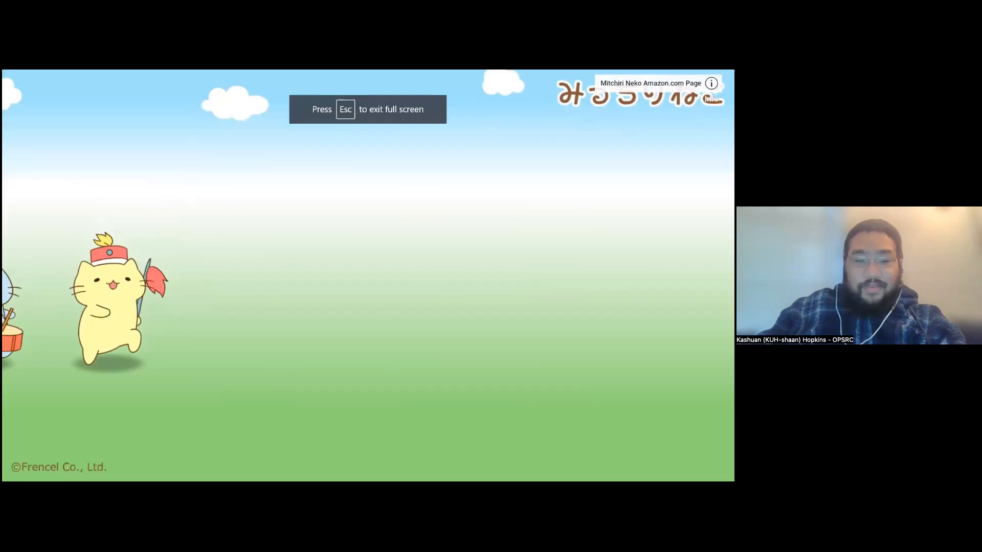
pyautogui.press('Escape')
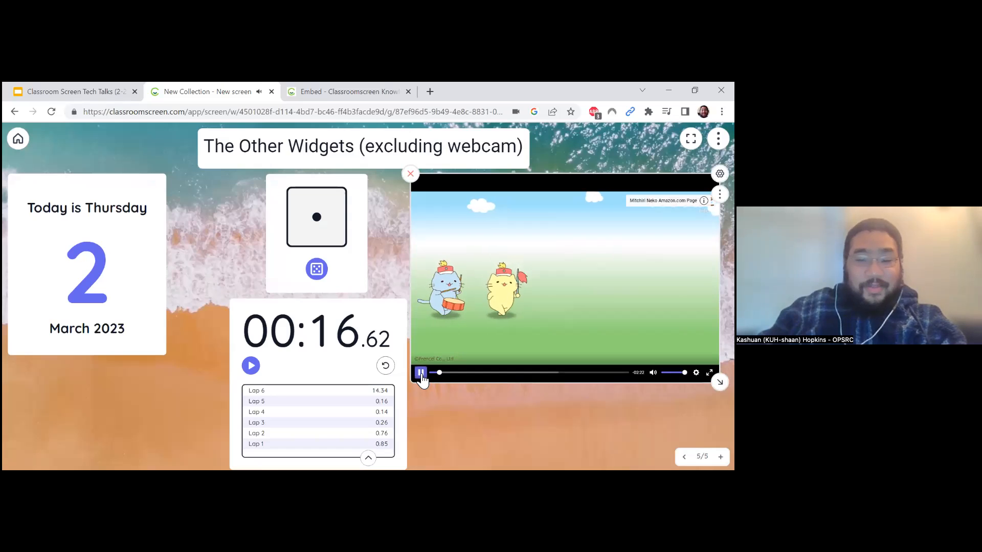
pyautogui.click(422, 374)
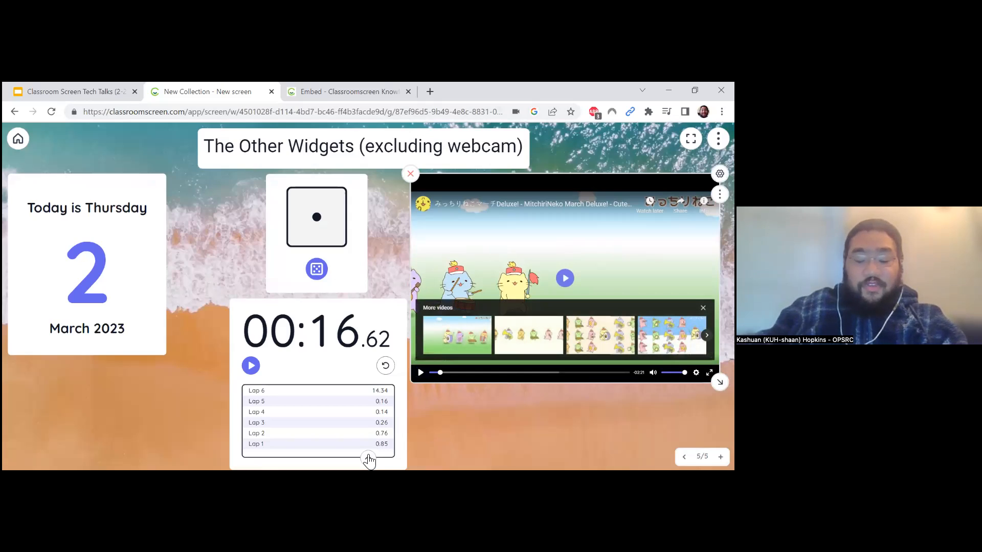
# Expand the widget toolbar to show all widgets and switch on its Edit mode
pyautogui.moveTo(369, 461)
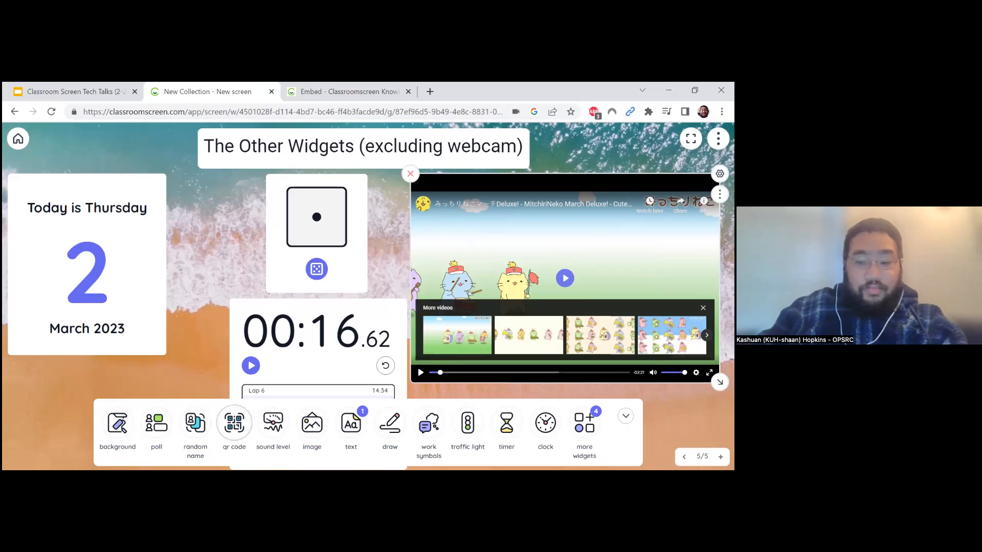
pyautogui.click(585, 423)
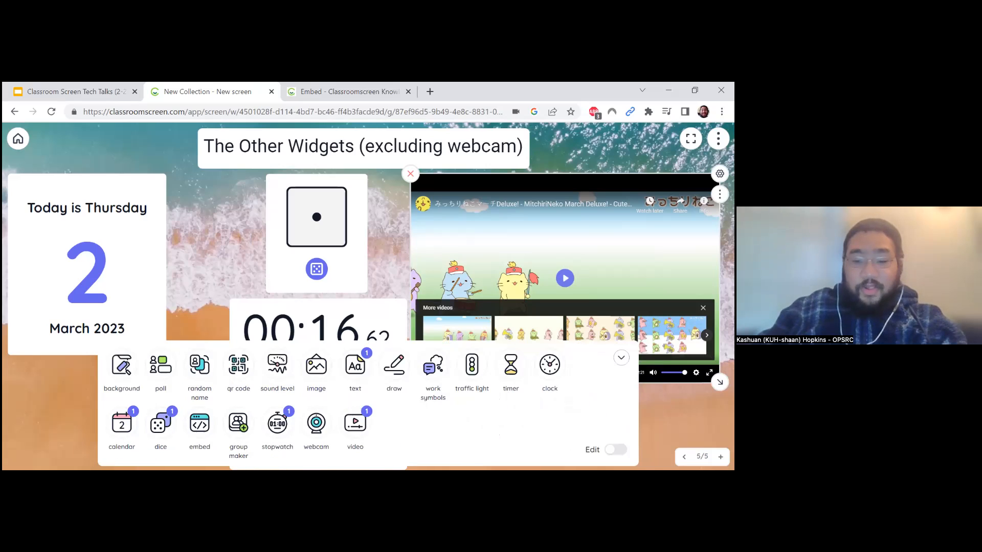
pyautogui.click(615, 450)
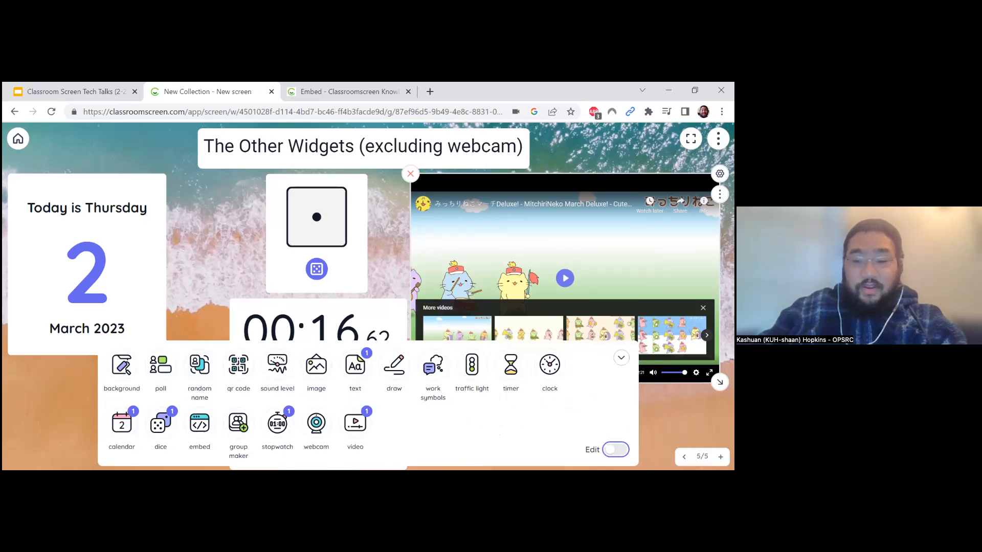